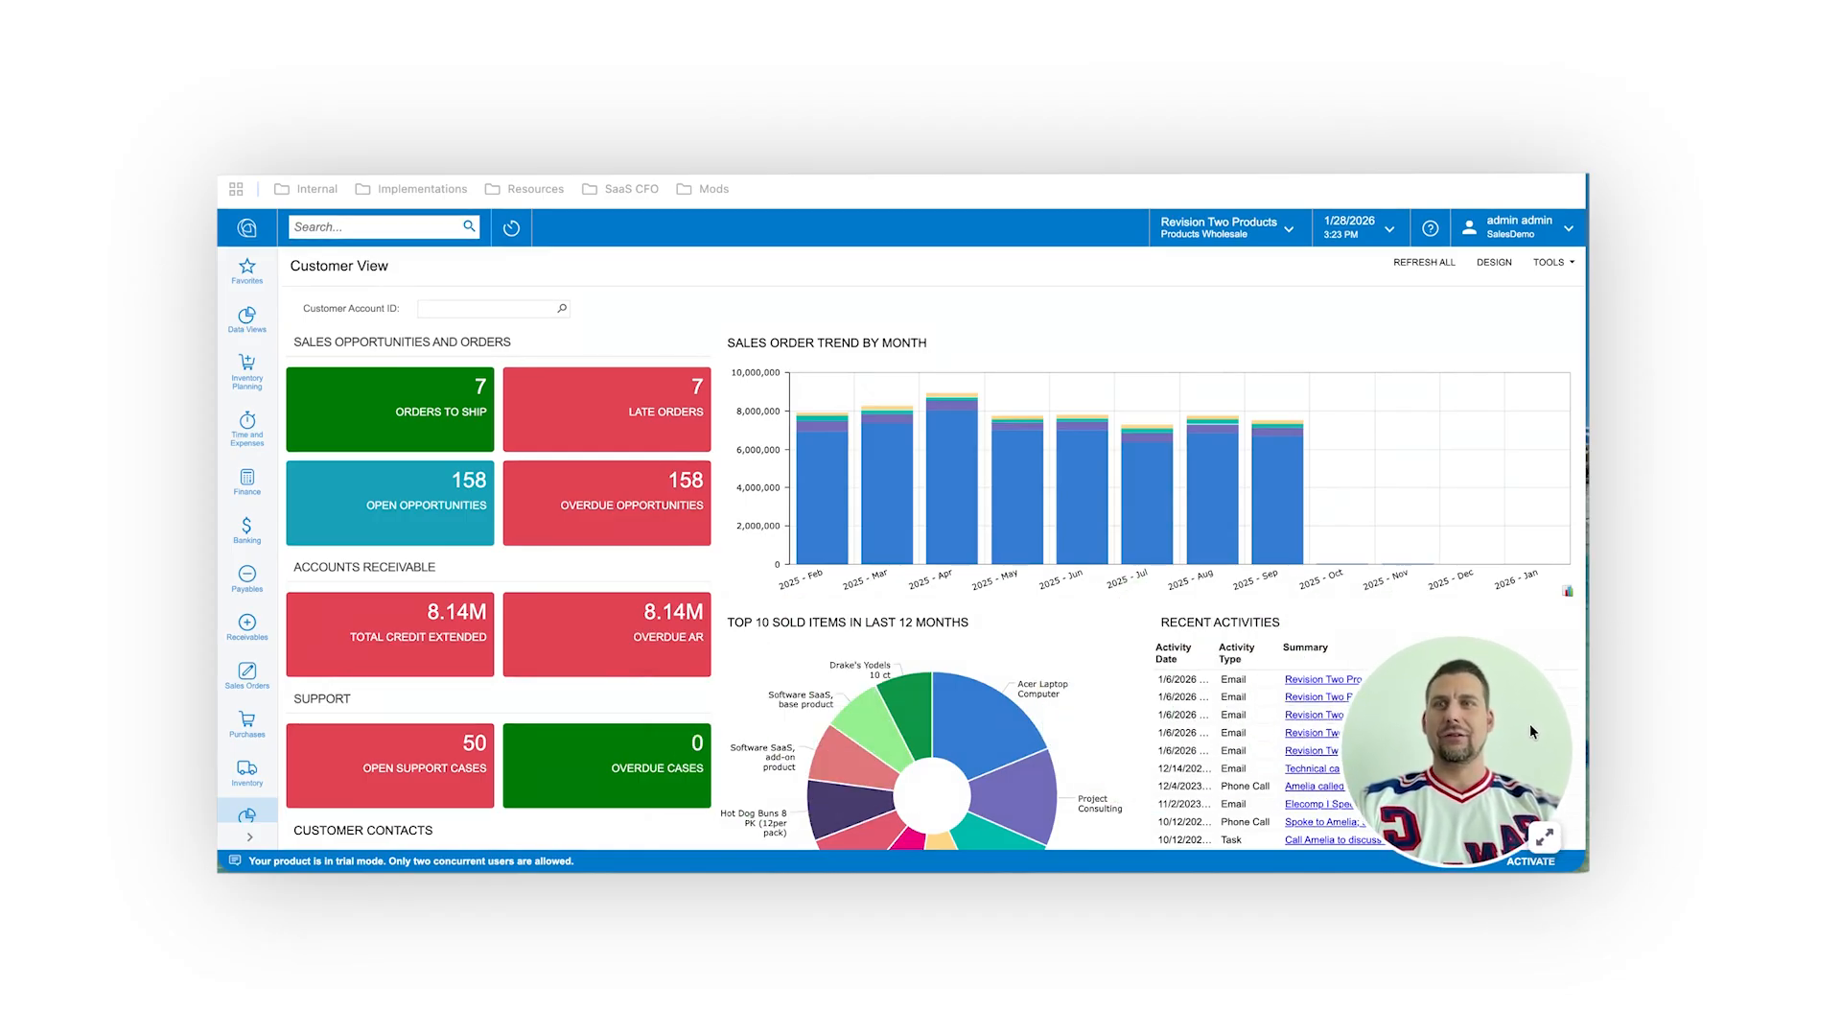
Open the financial settings of the AMRO Bank Japan customer record
click(237, 638)
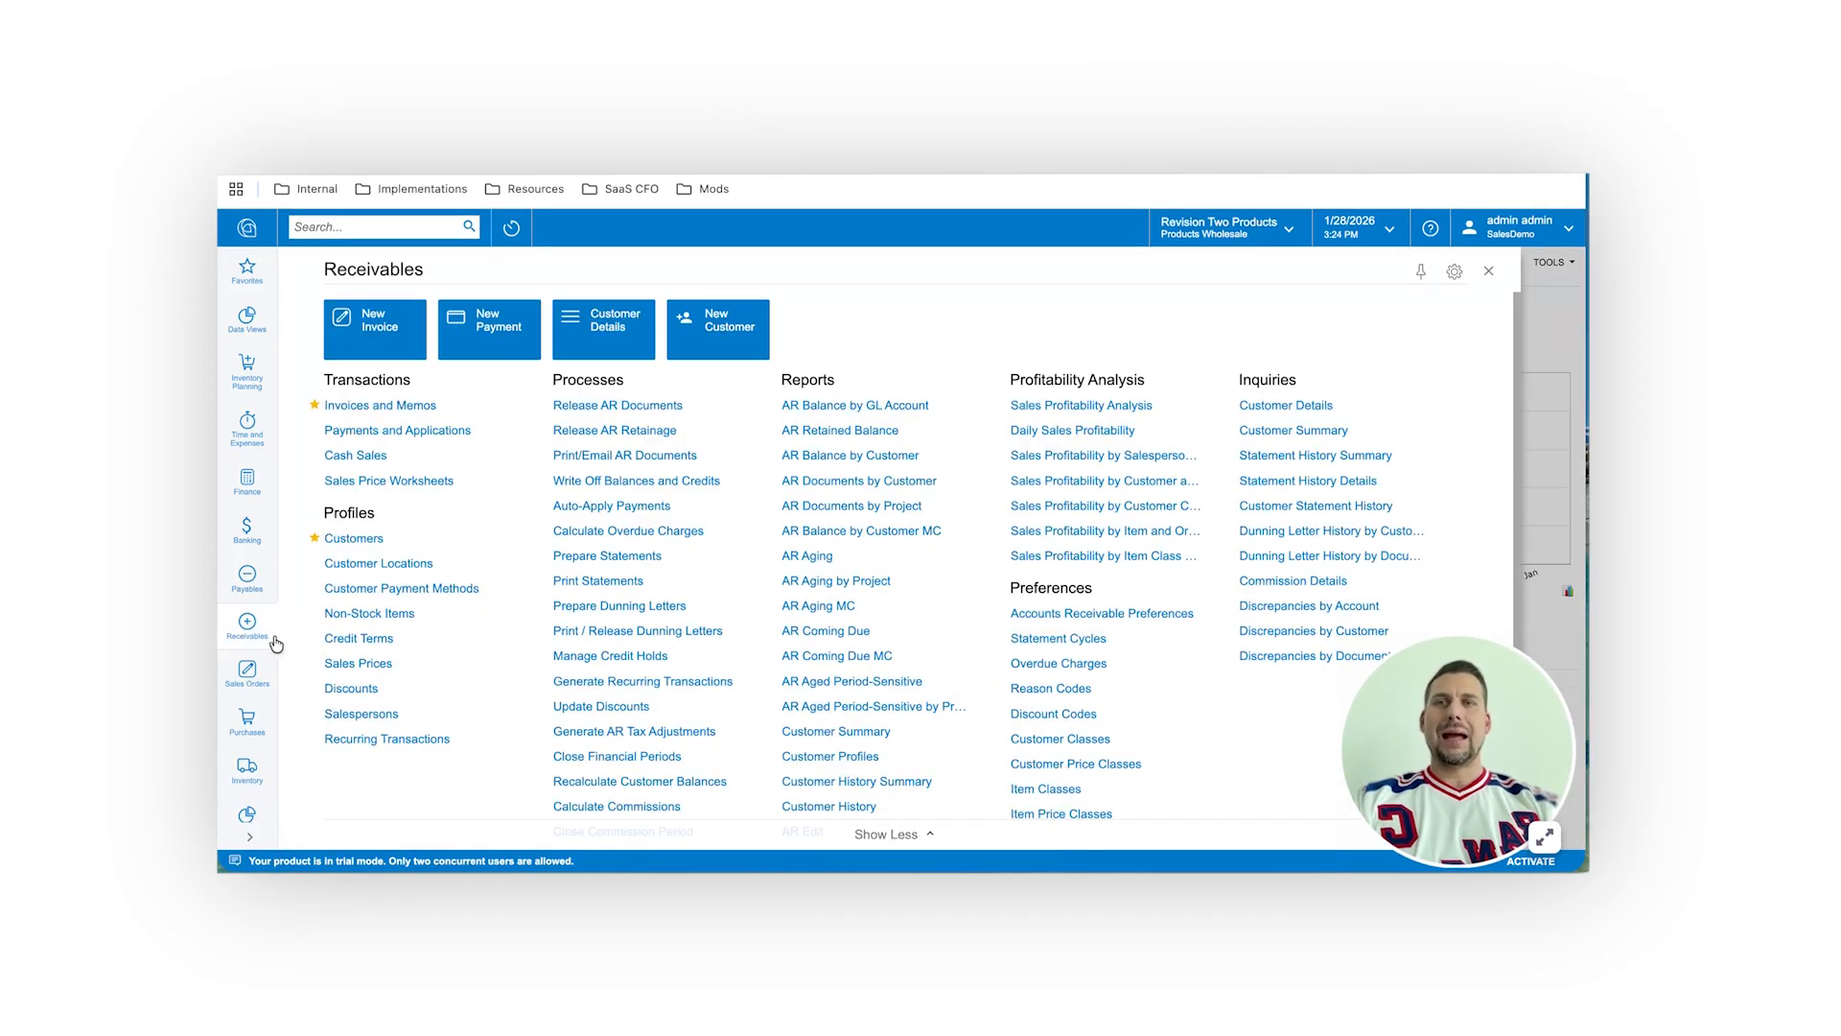
click(366, 530)
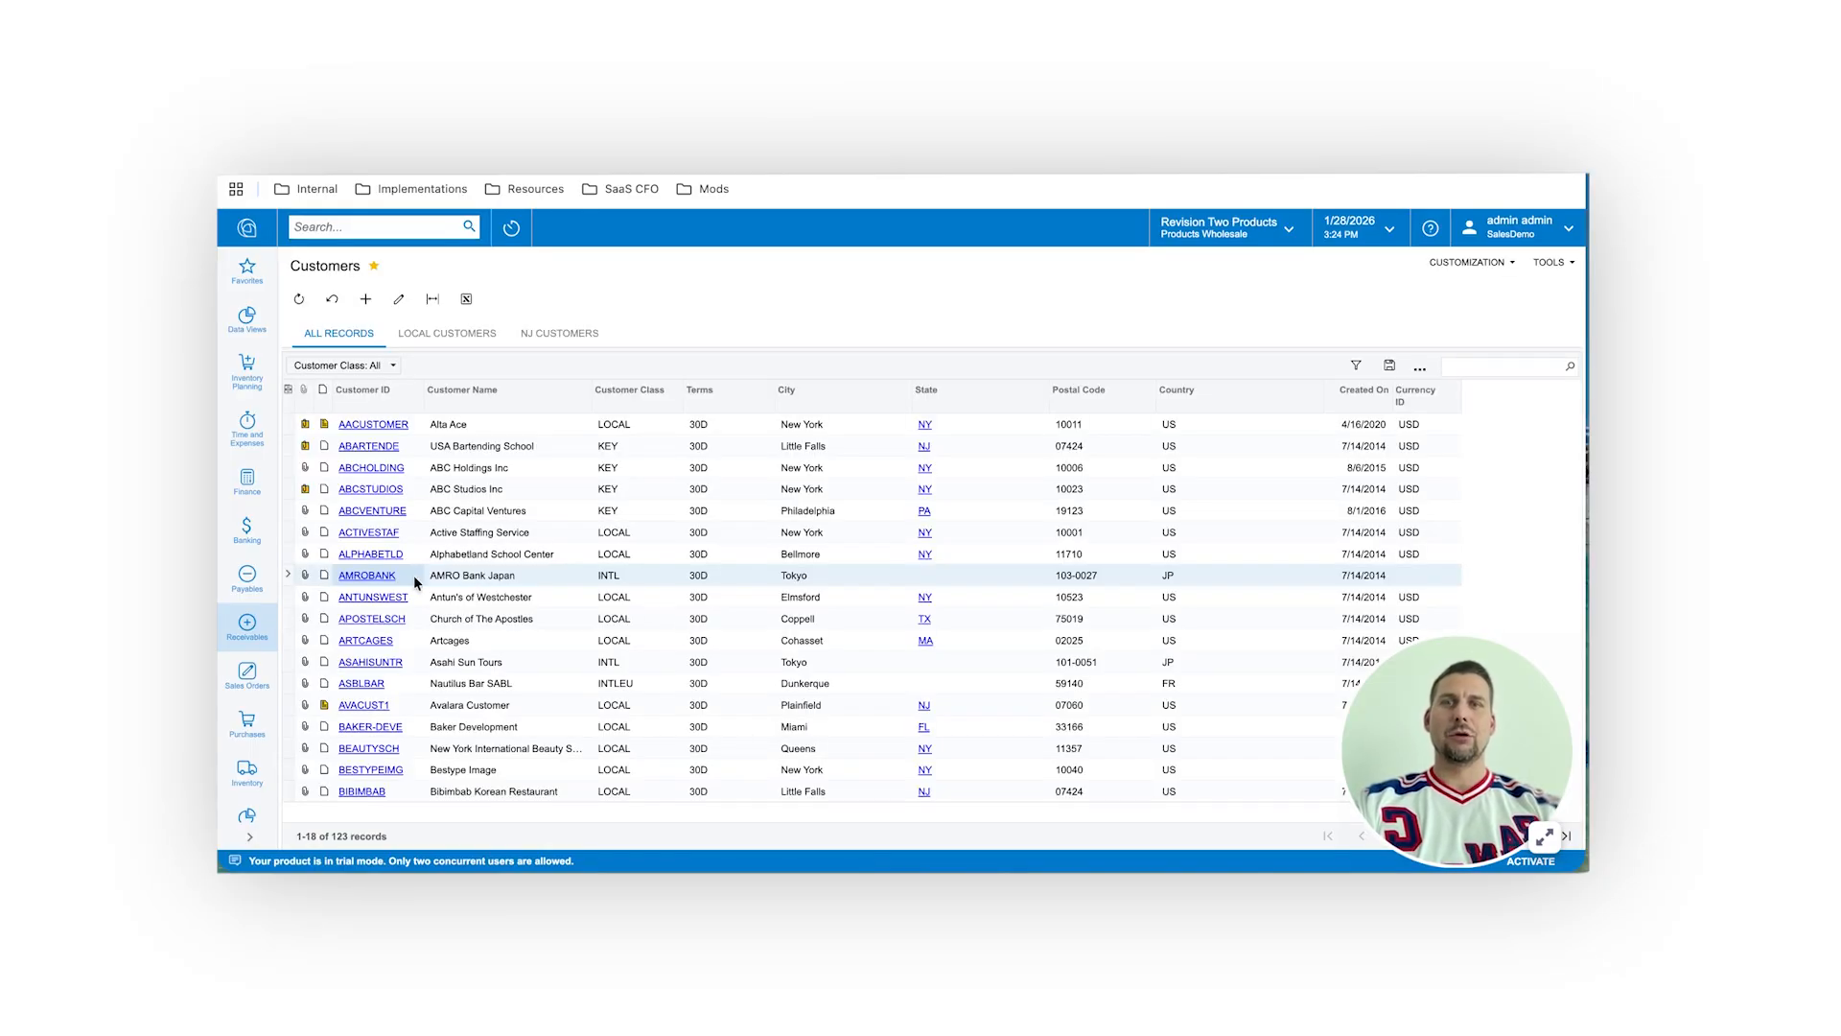
click(383, 575)
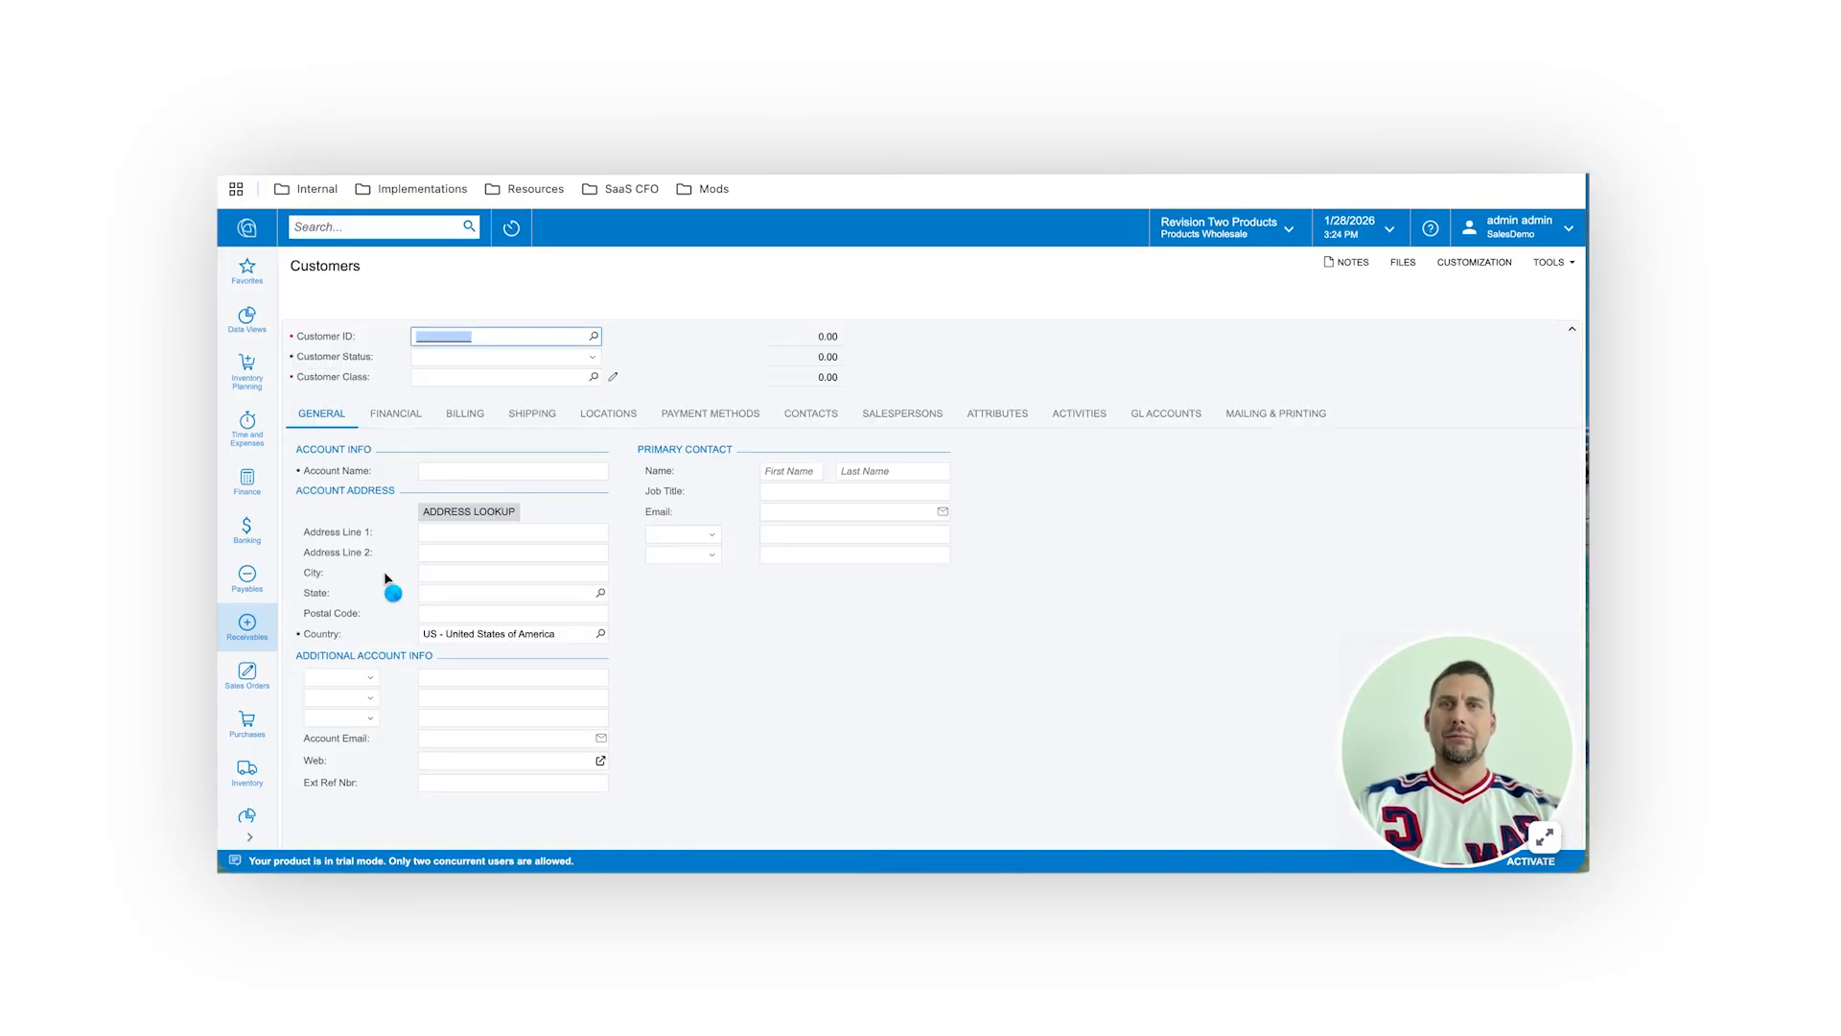
click(393, 418)
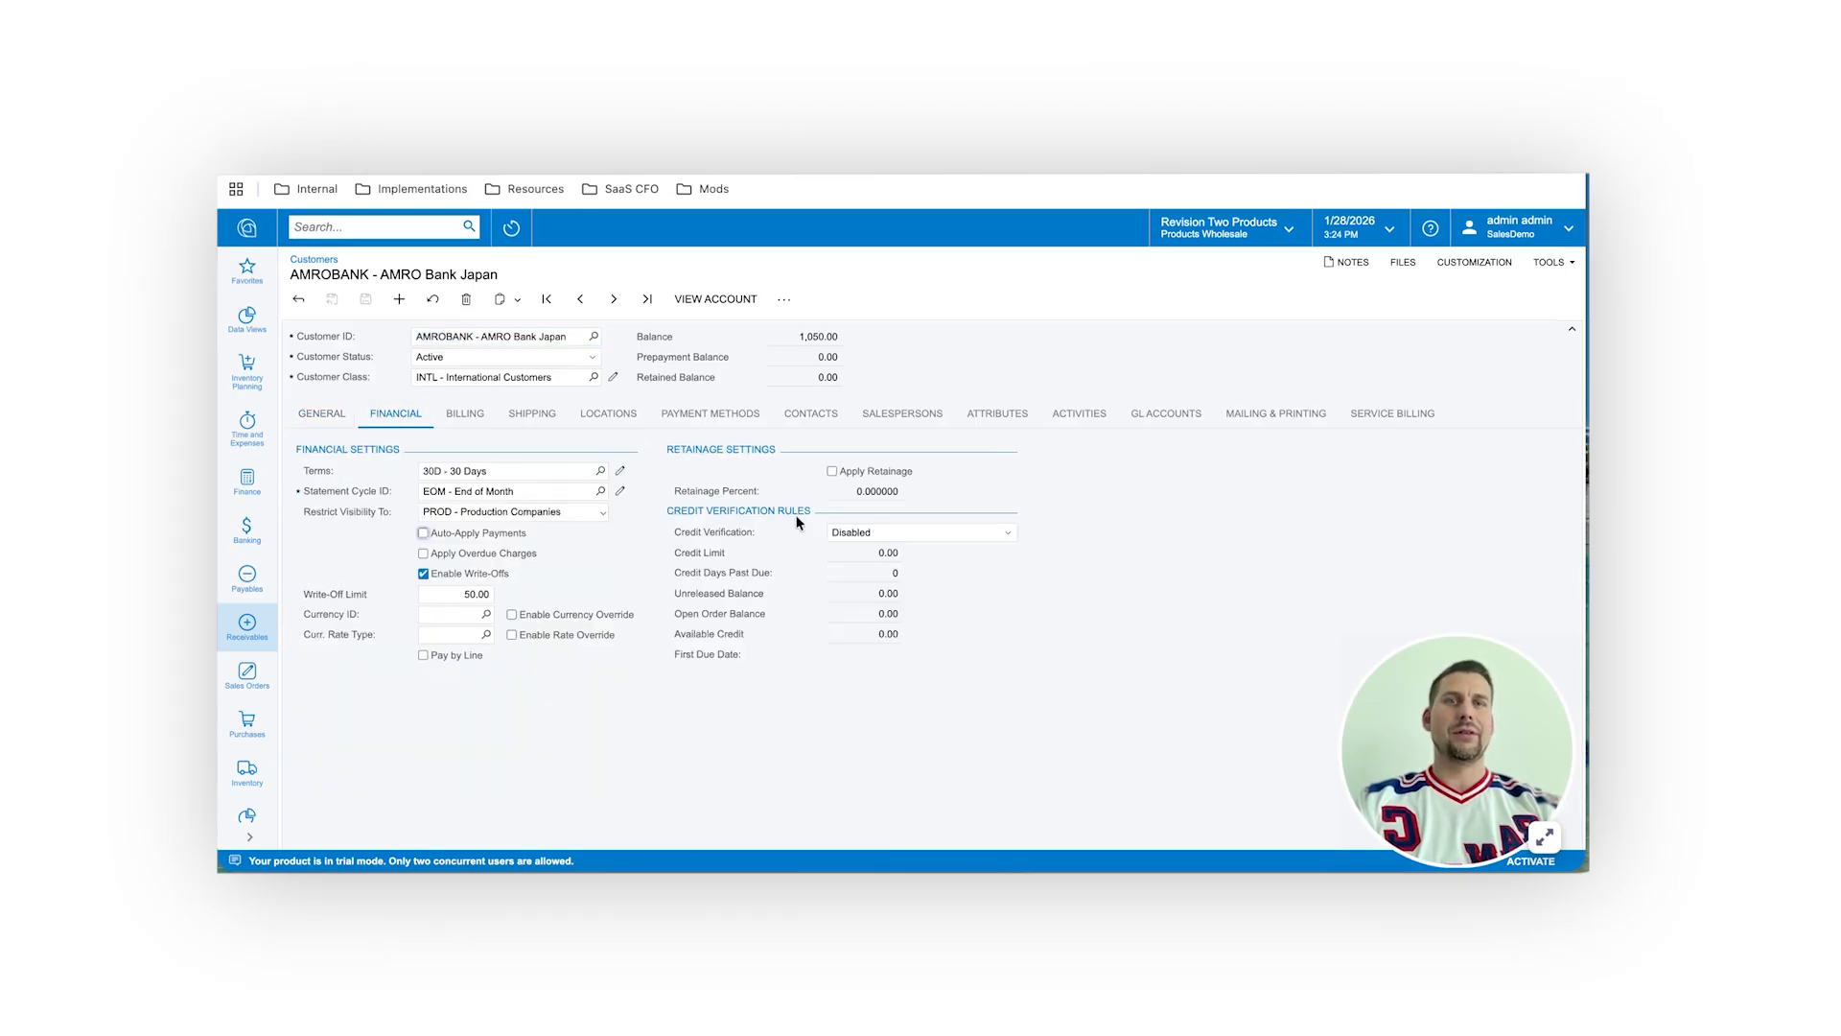
Set the customer's credit verification to Days Past Due with 10 credit days past due, and save the record
click(853, 531)
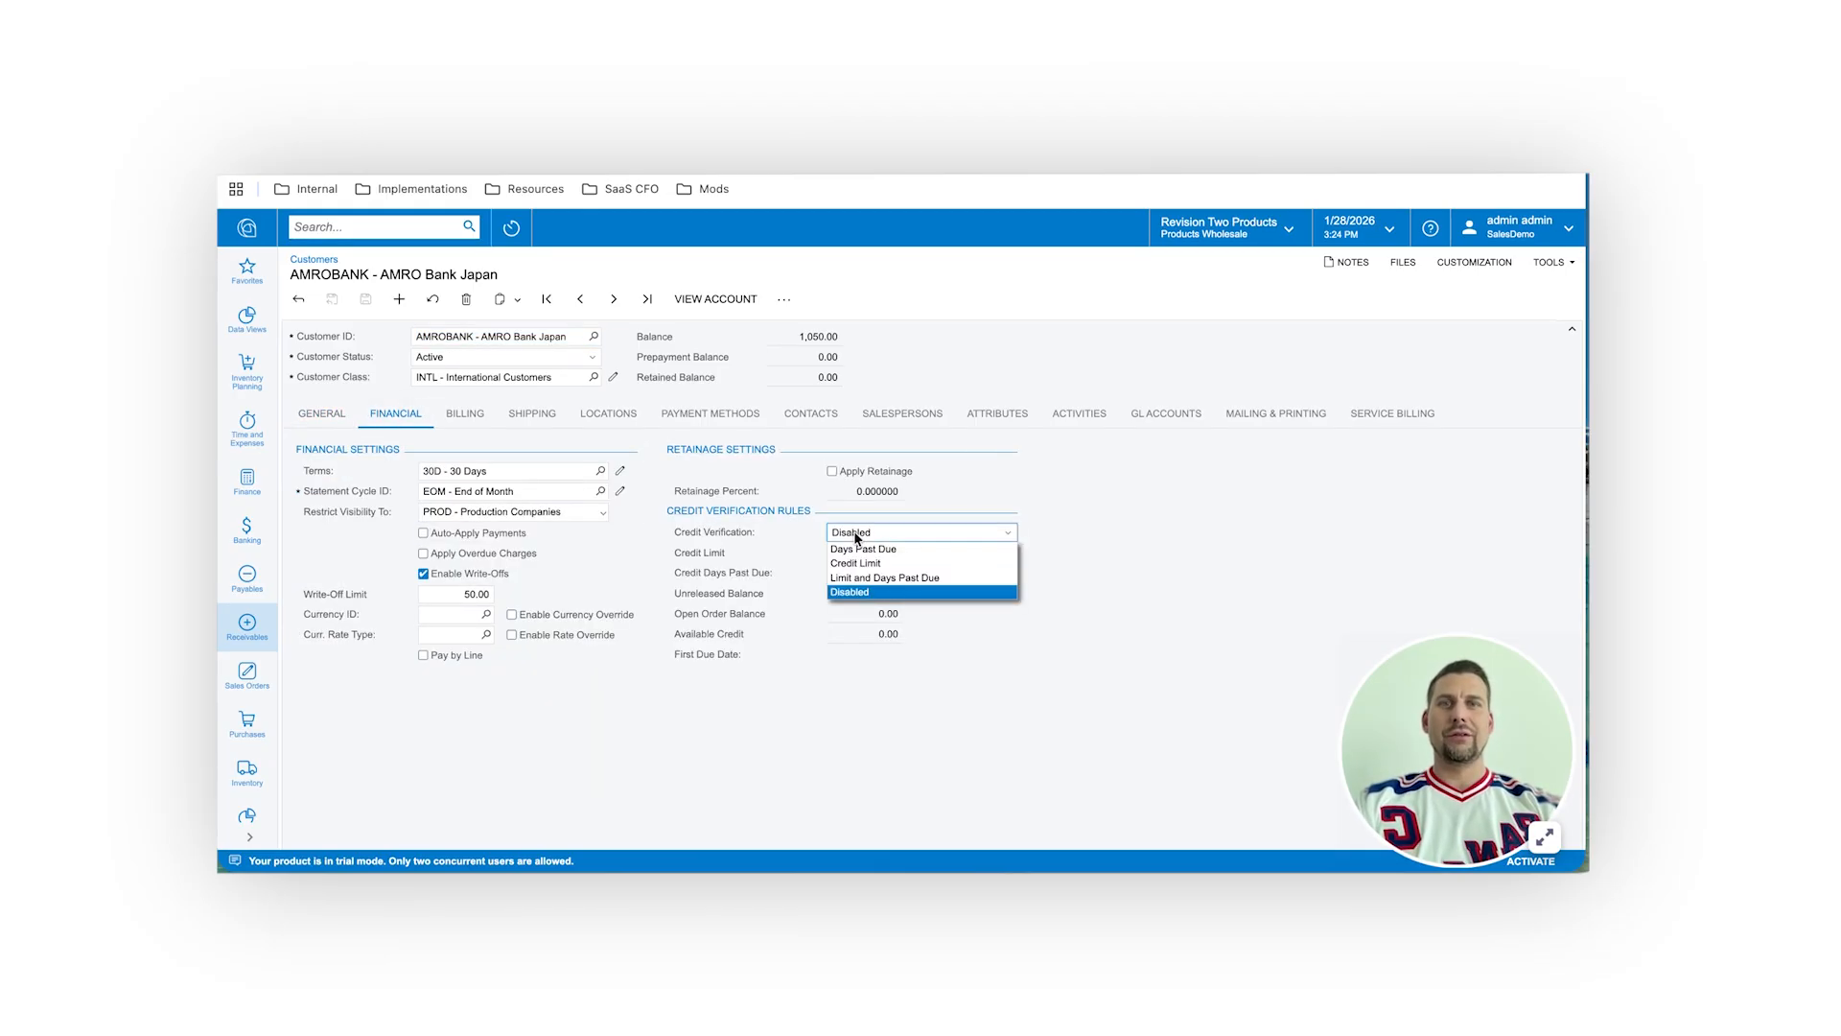
click(972, 550)
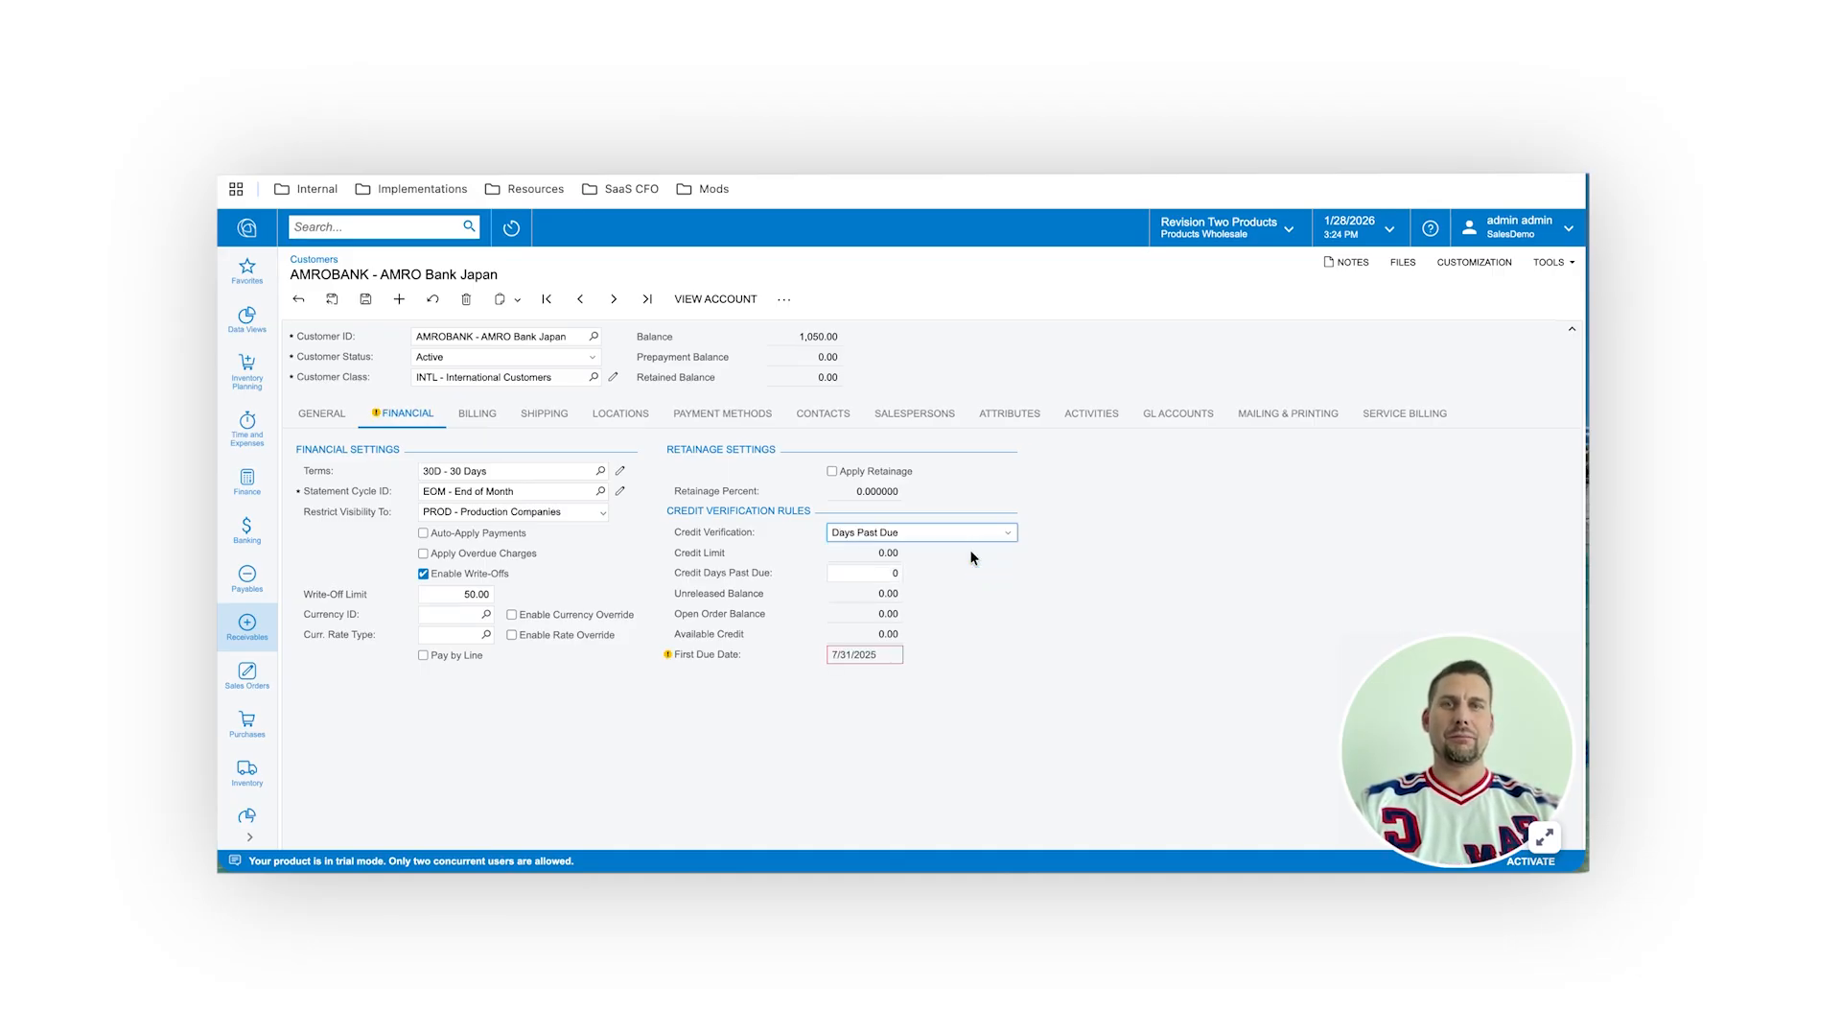
click(867, 577)
text(10)
click(365, 298)
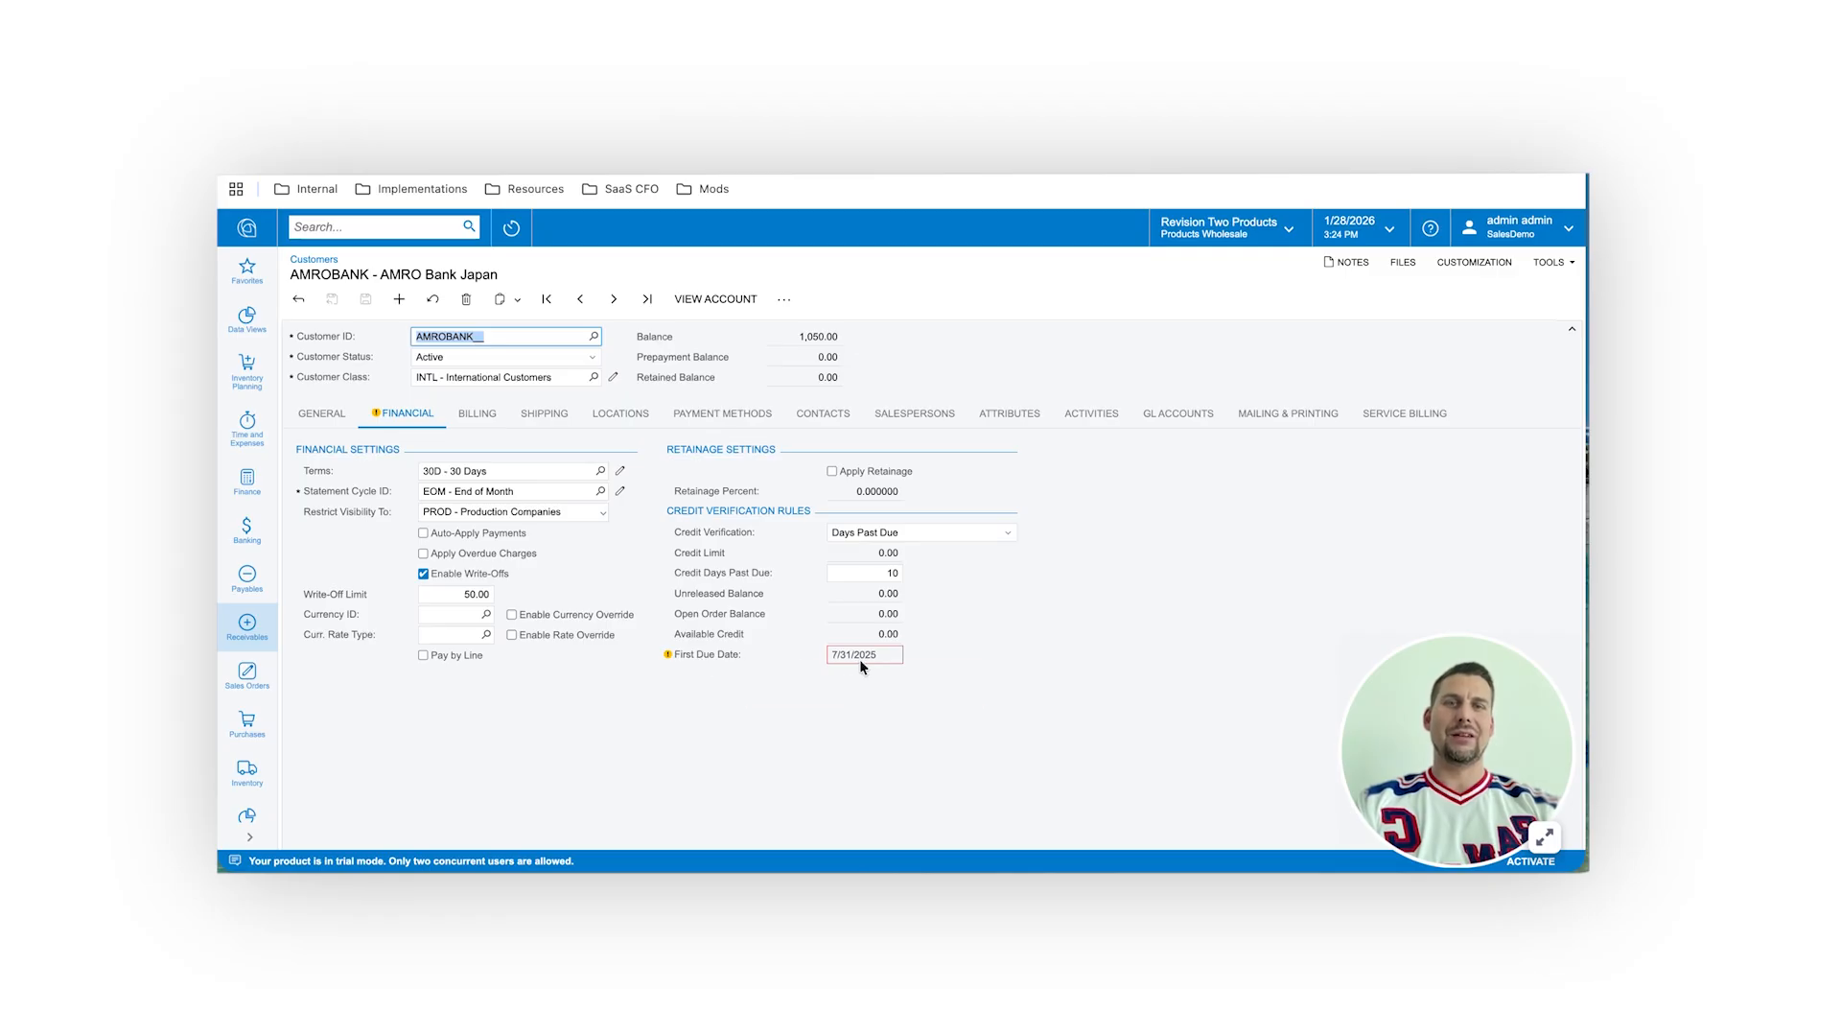
mouse_move(875, 664)
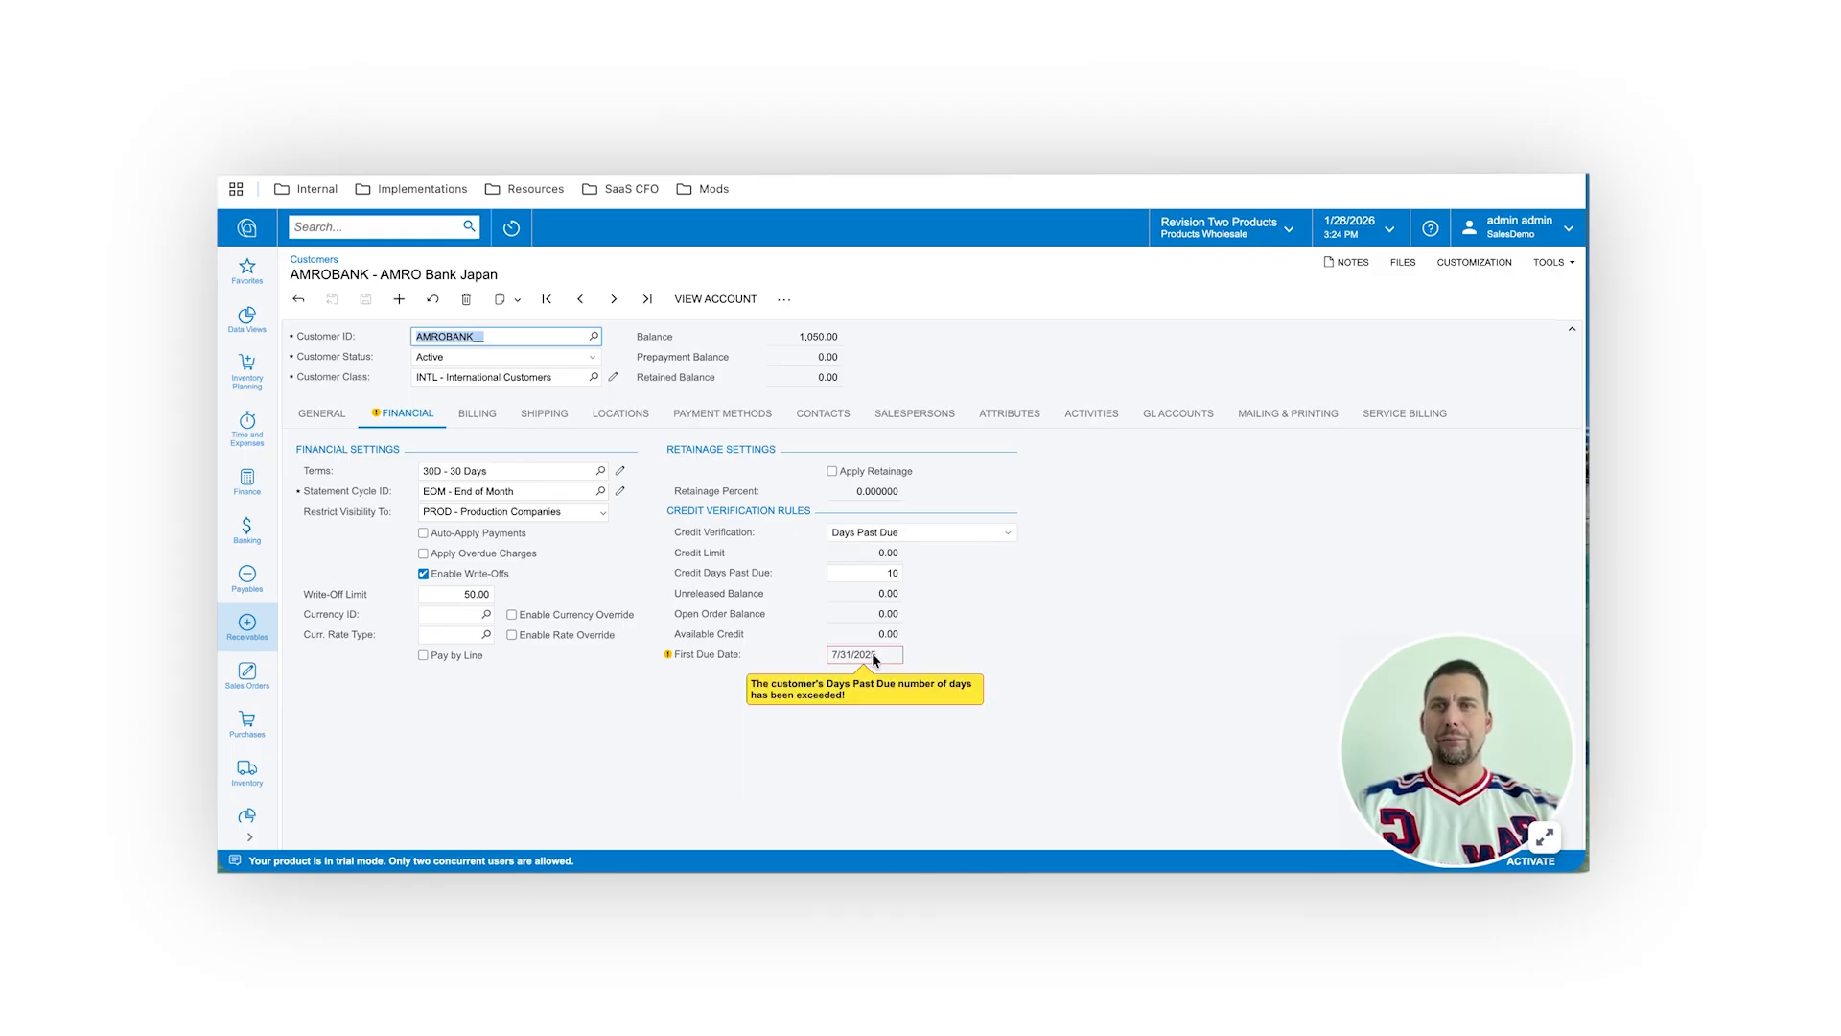
Start a new receivables invoice for the customer AMRO Bank Japan
click(254, 618)
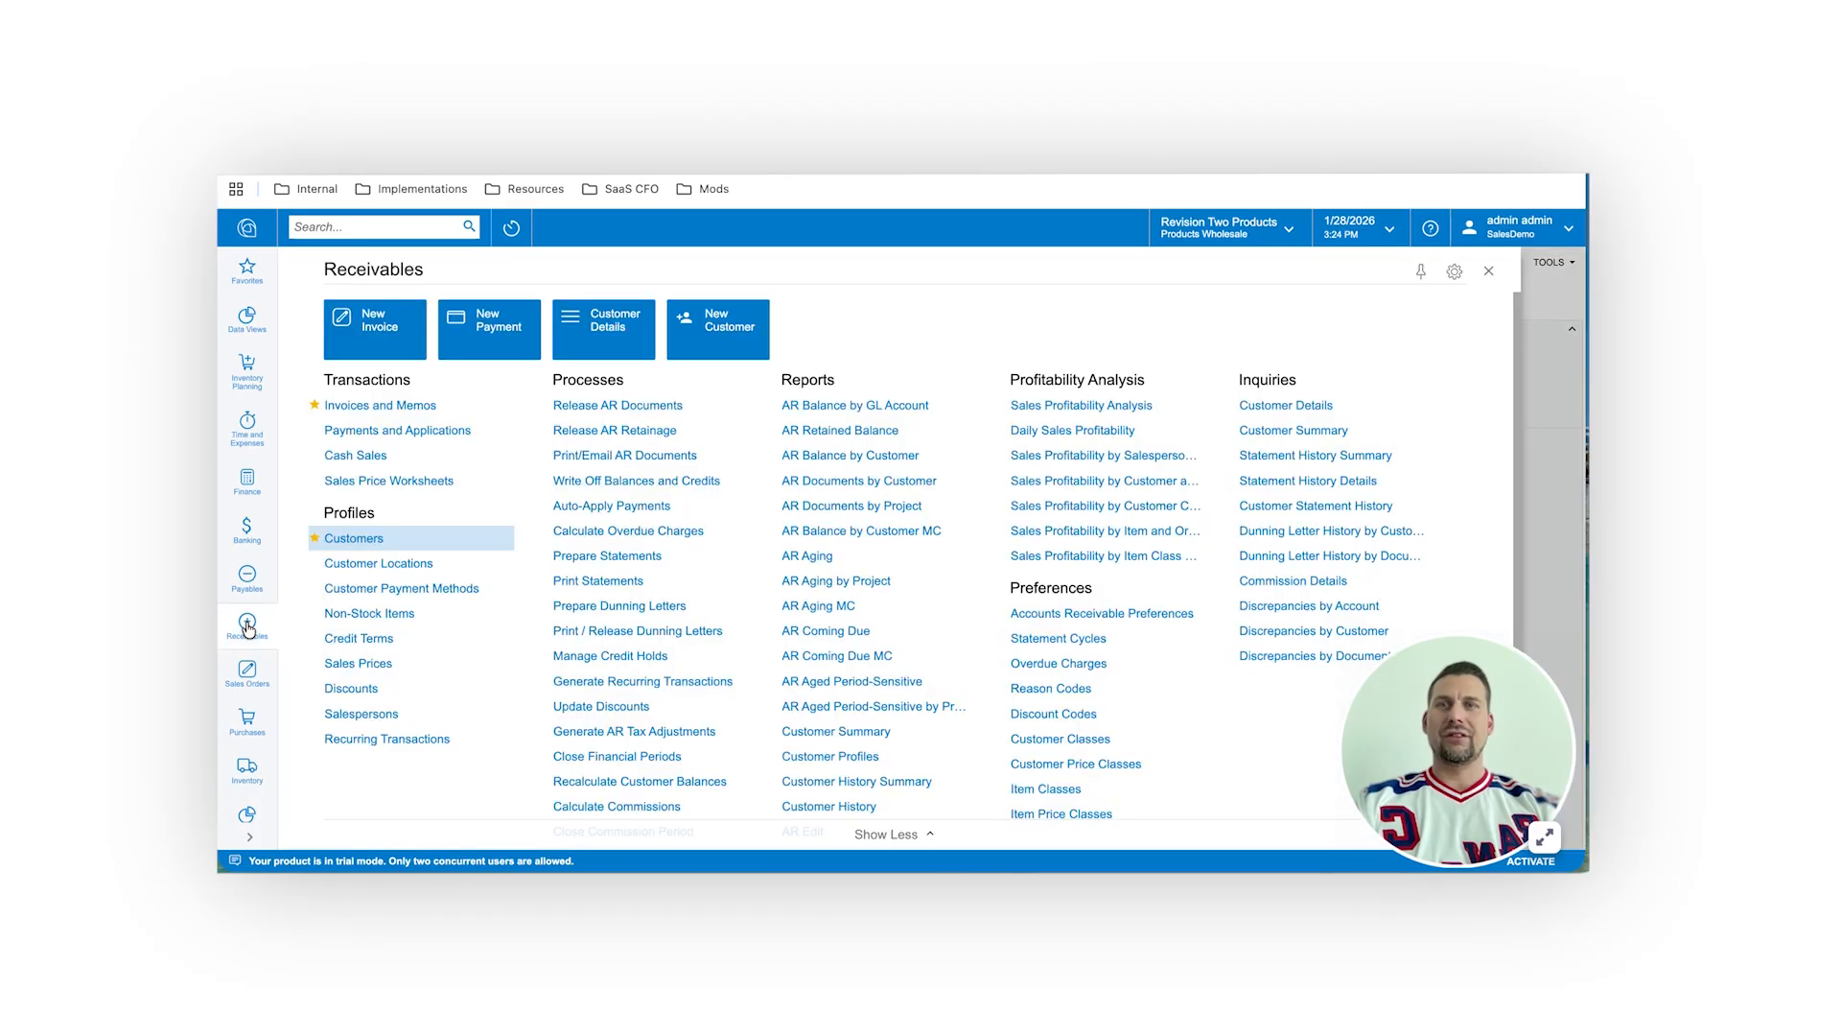
click(379, 328)
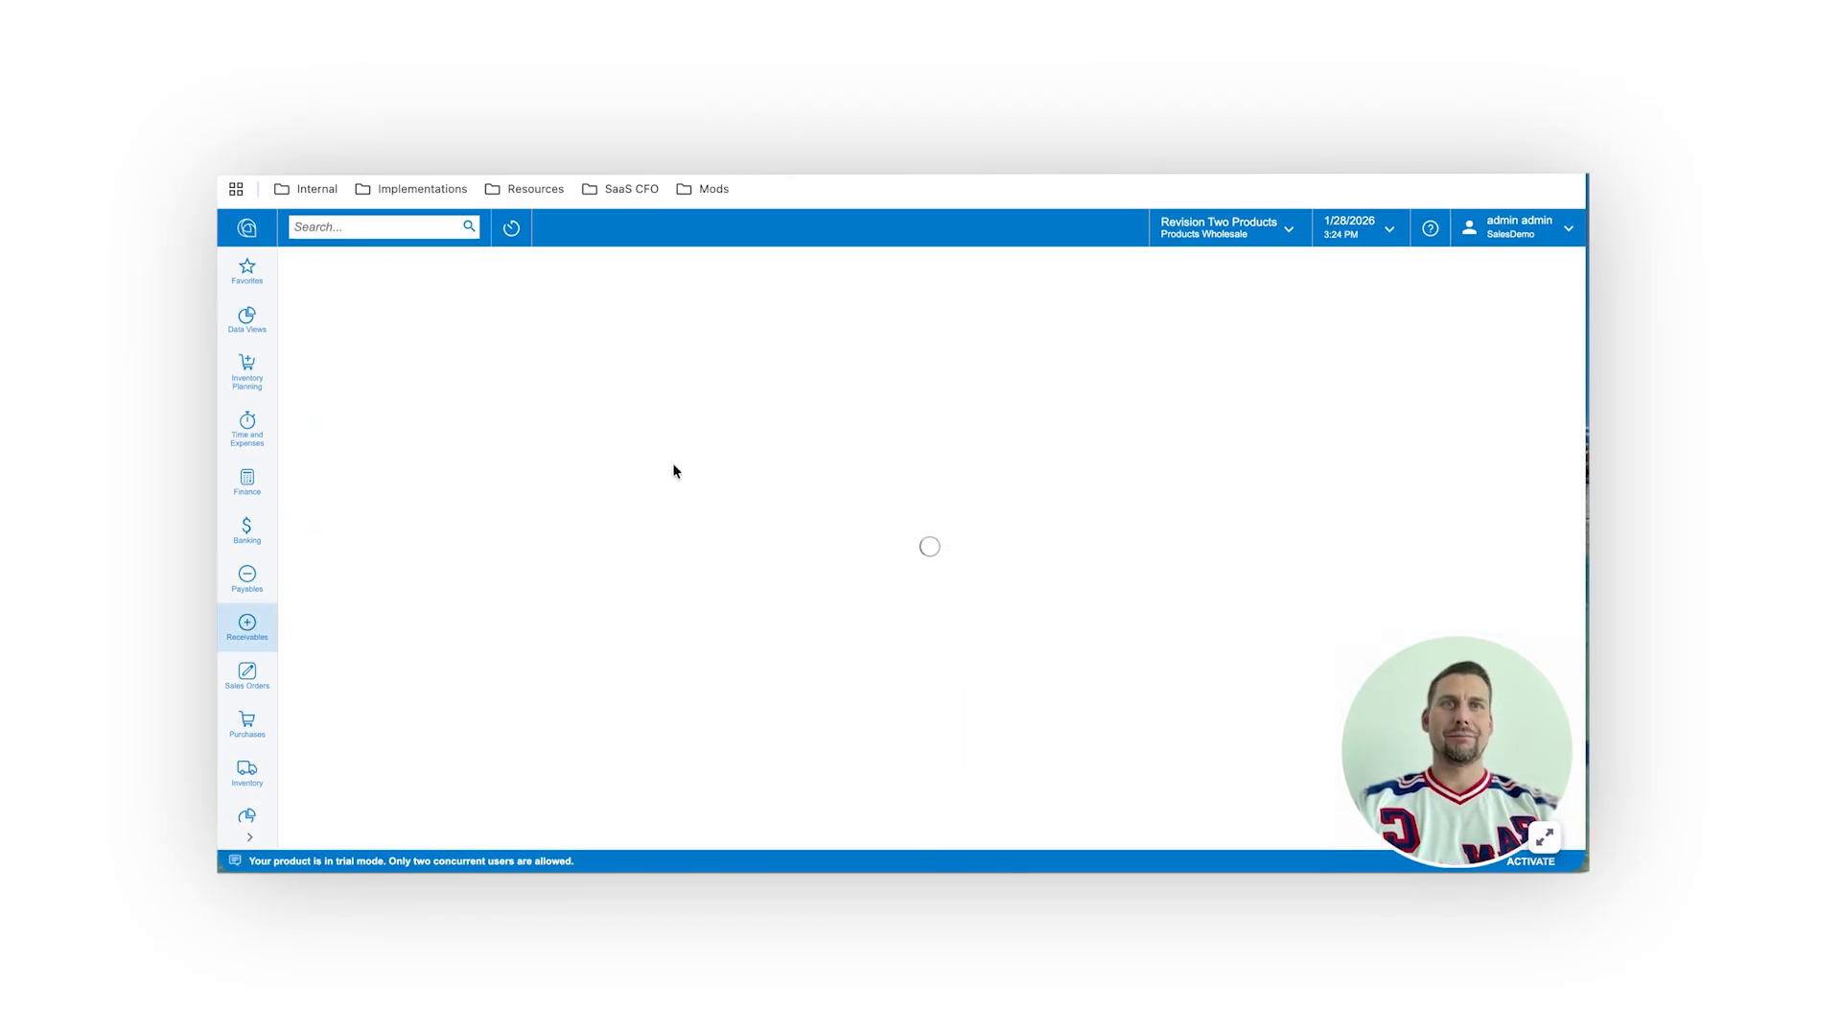
click(629, 336)
text(amro)
key(Return)
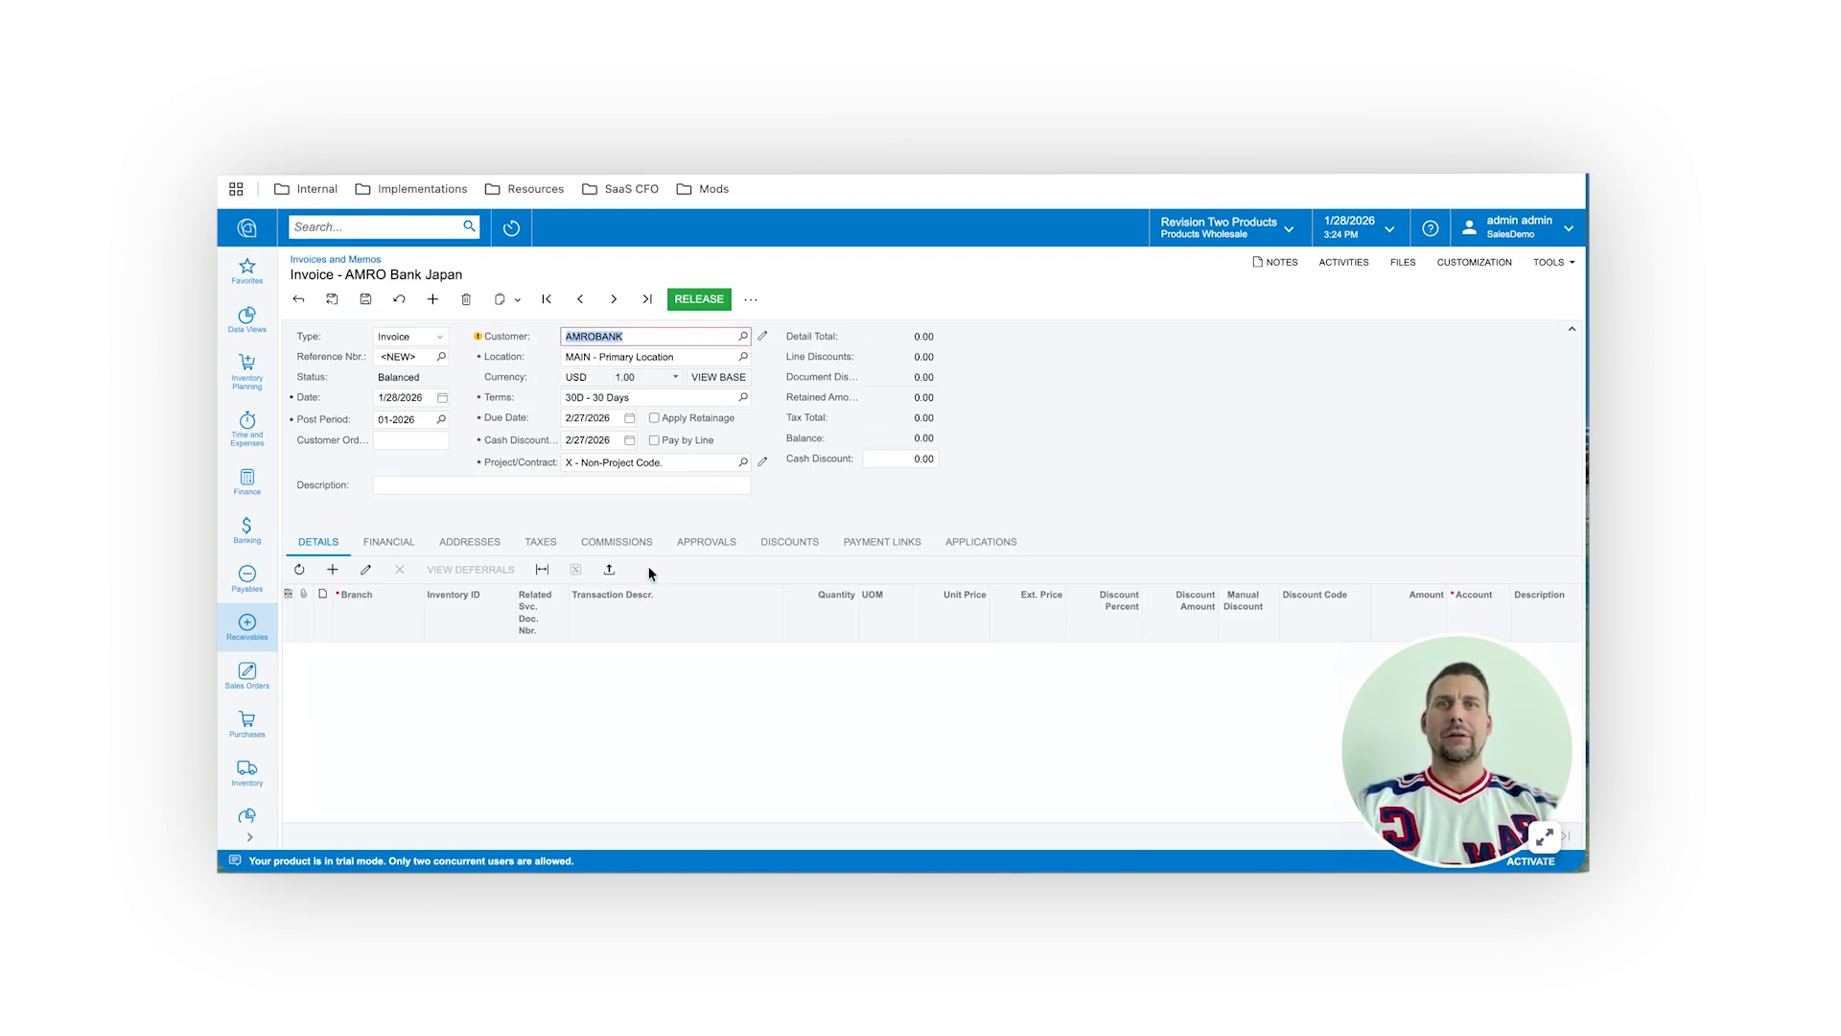
mouse_move(480, 344)
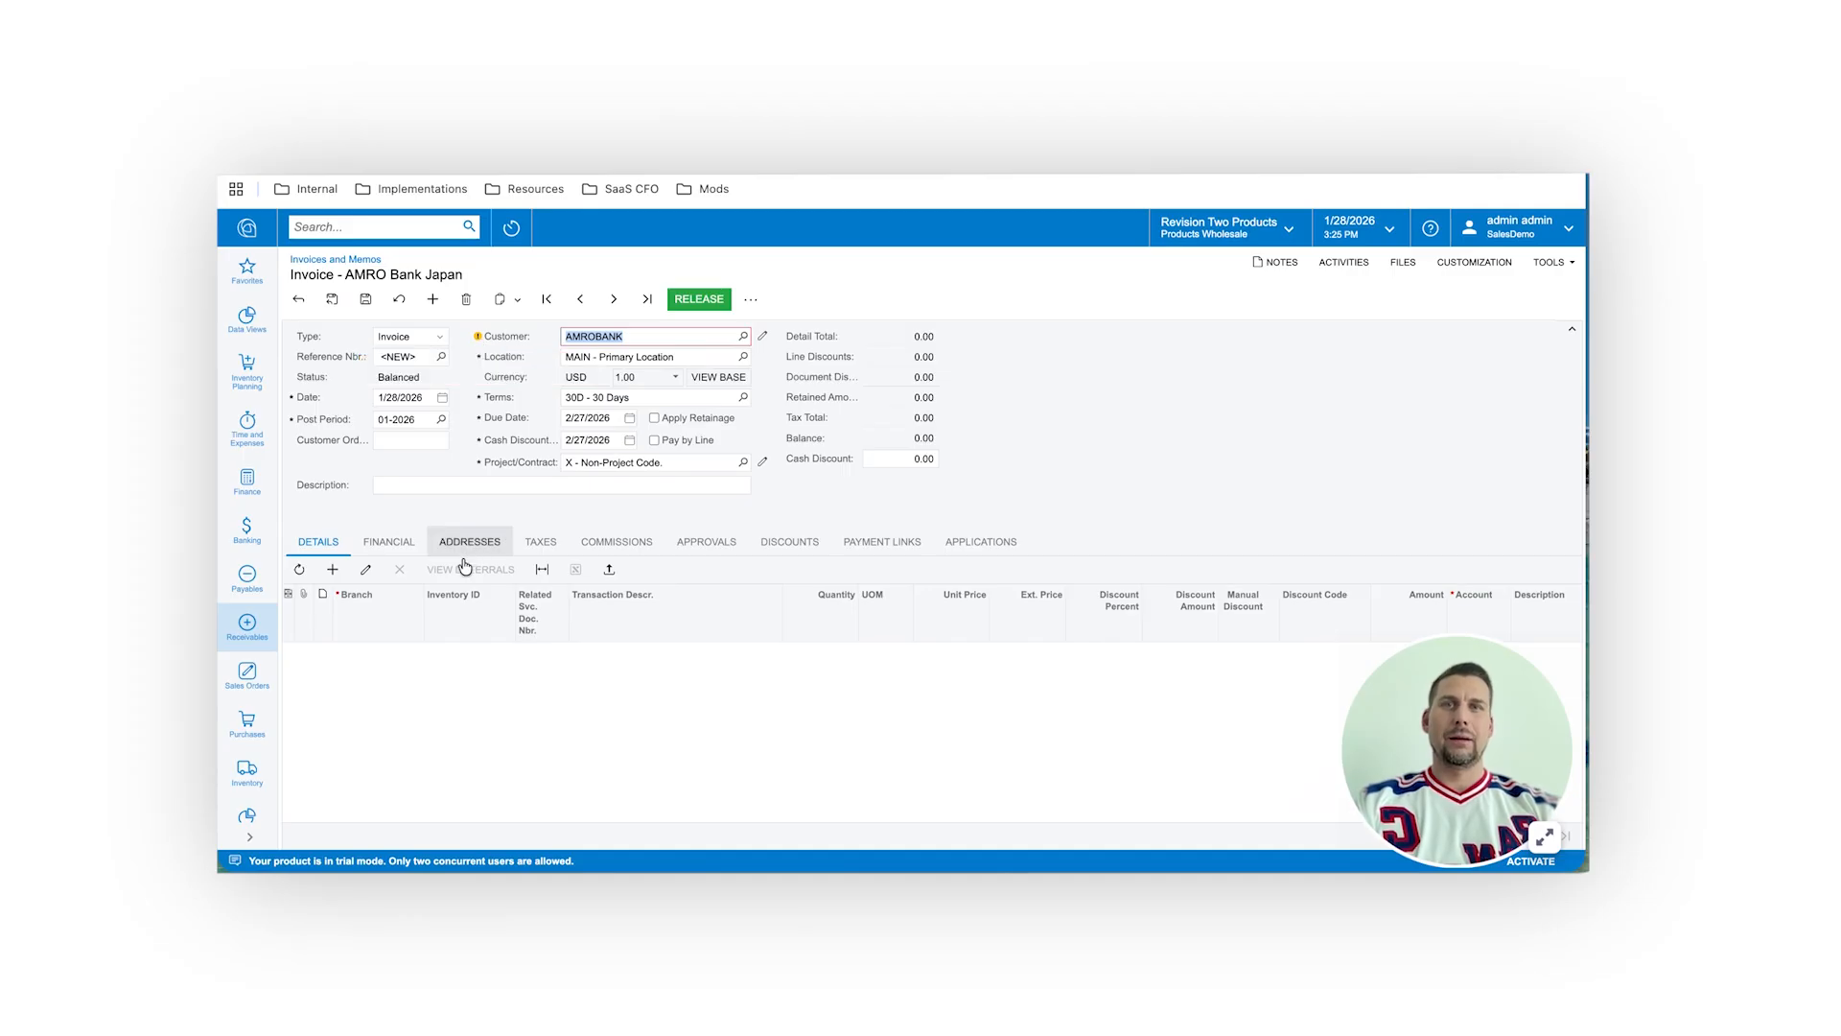
Add an invoice line described as "Service" with an extended price of 50, and save the invoice
click(332, 569)
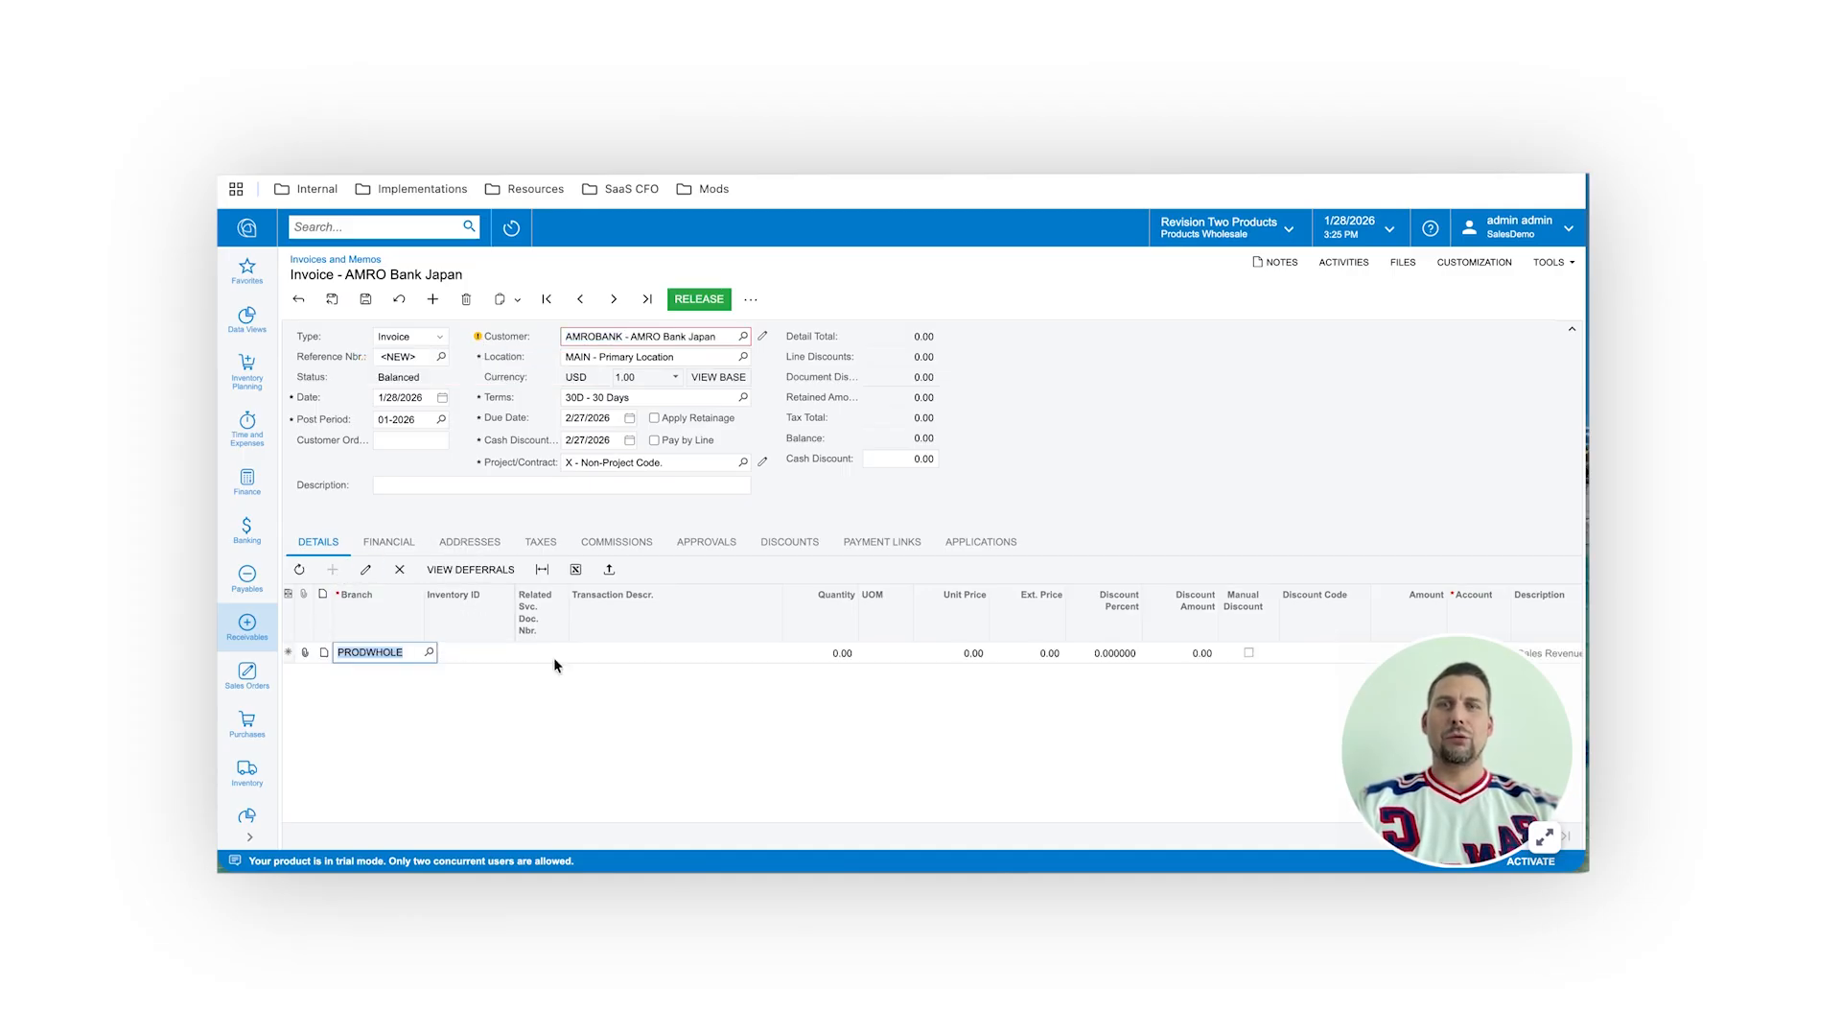
click(619, 652)
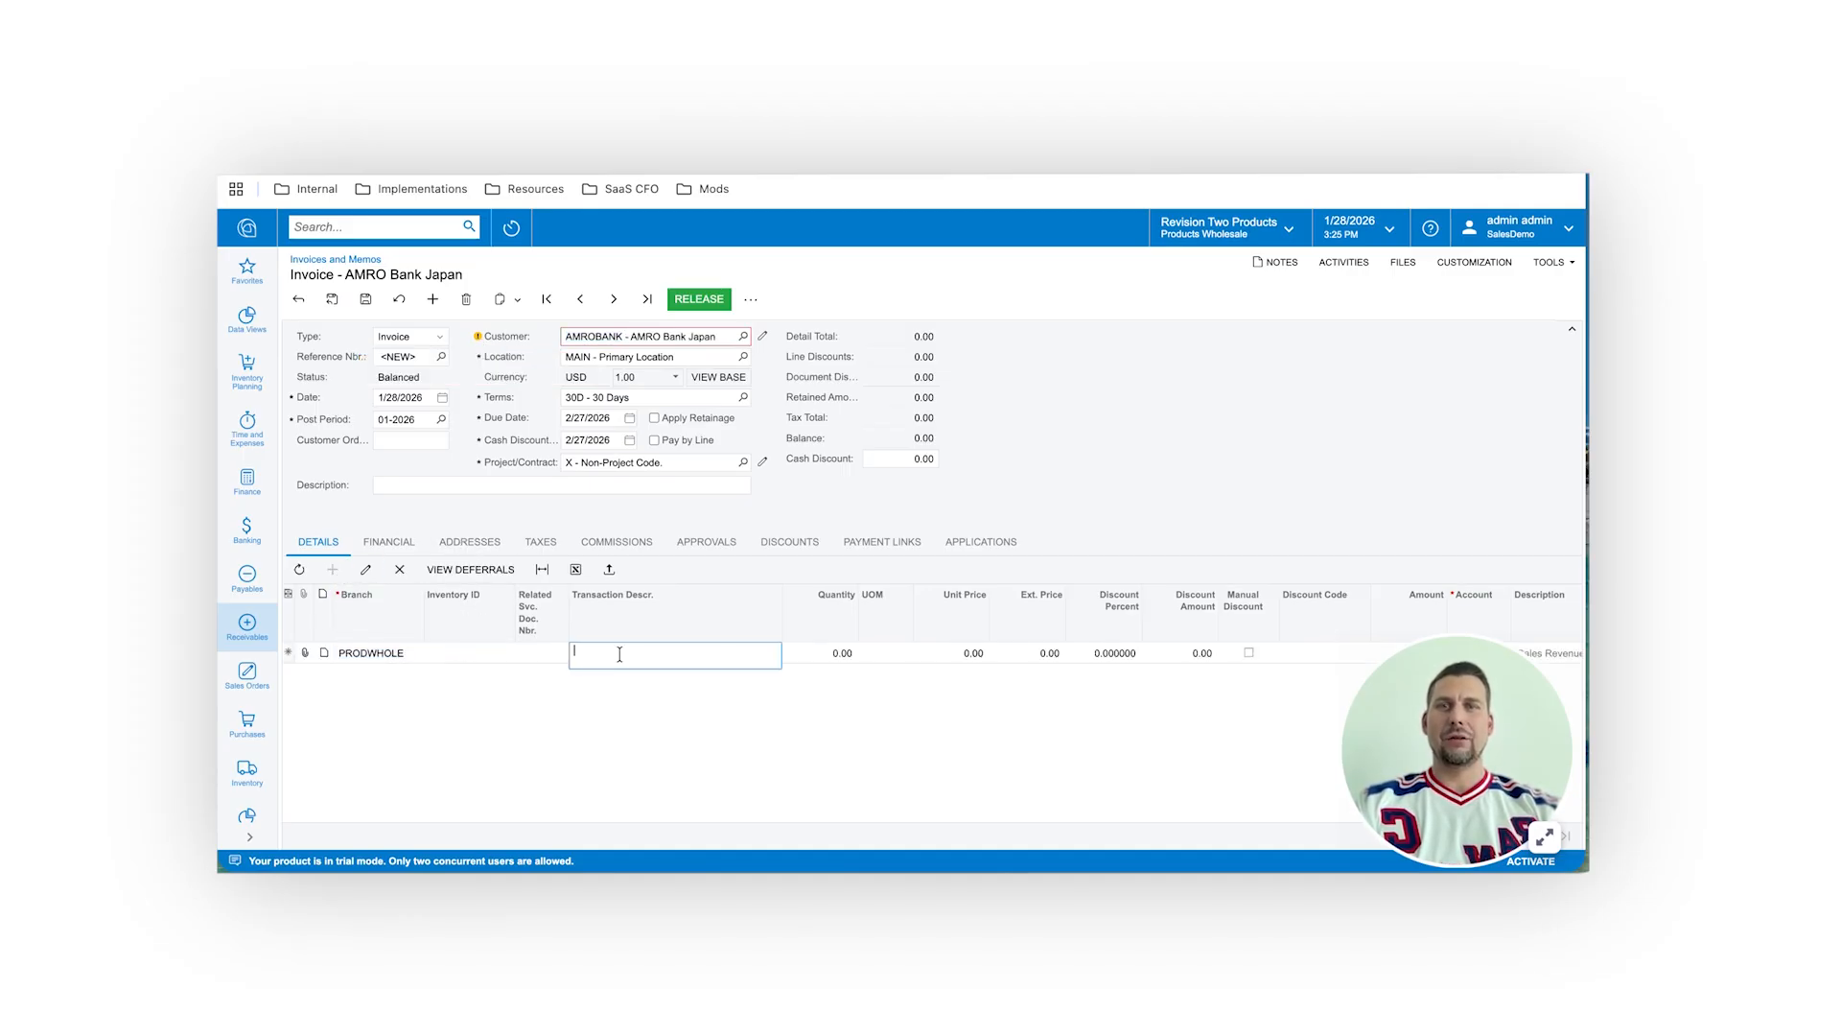
text(Service)
key(Tab)
key(Tab)
key(Tab)
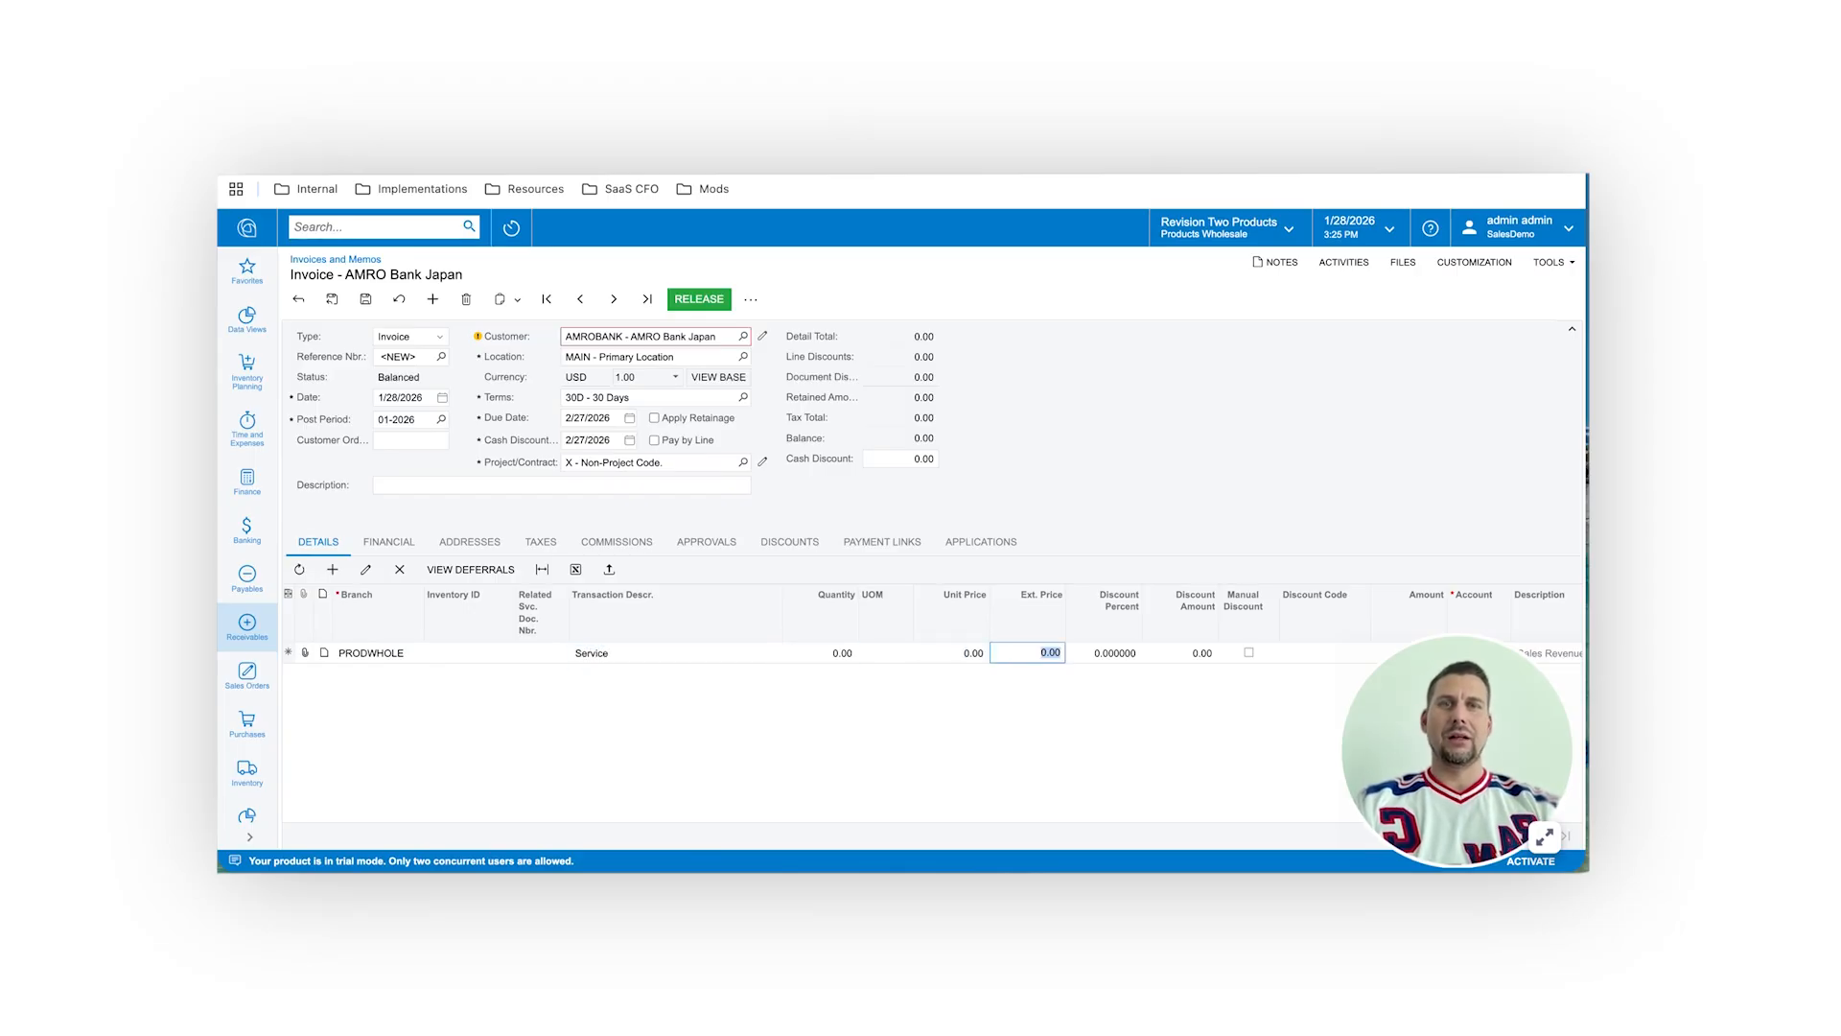
text(50)
key(Tab)
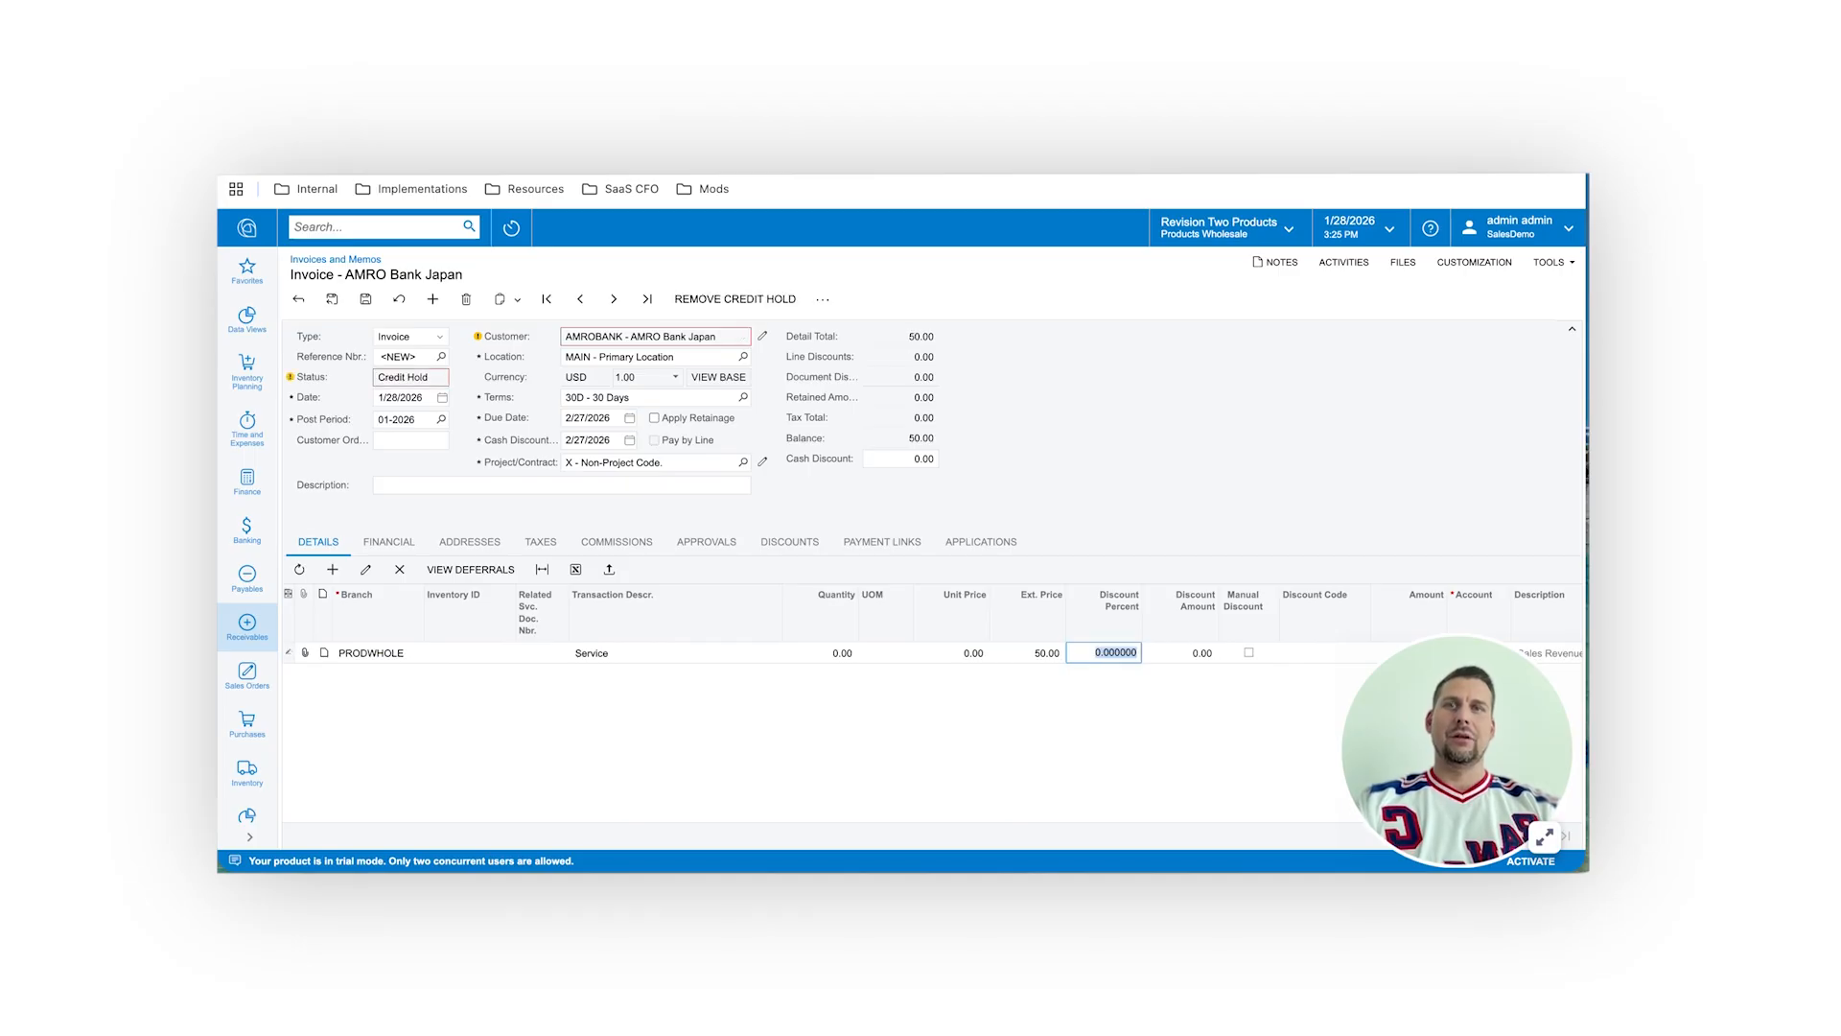
mouse_move(292, 378)
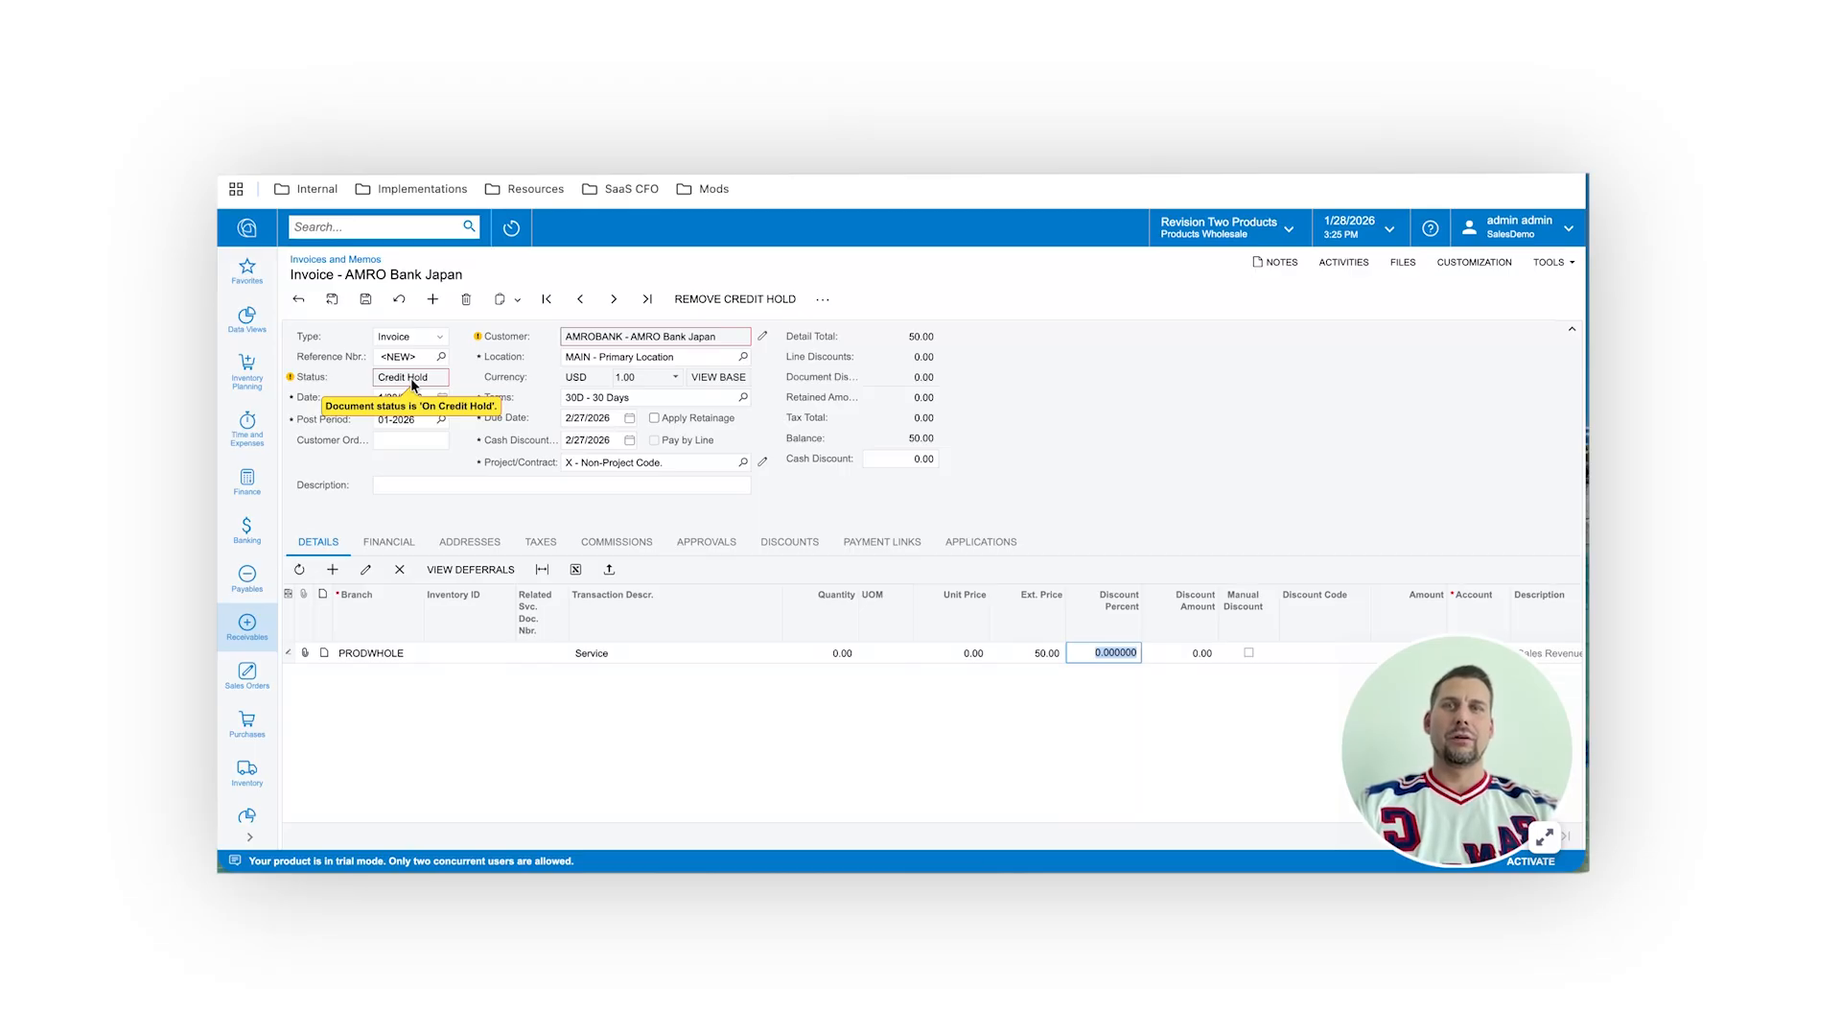
click(396, 357)
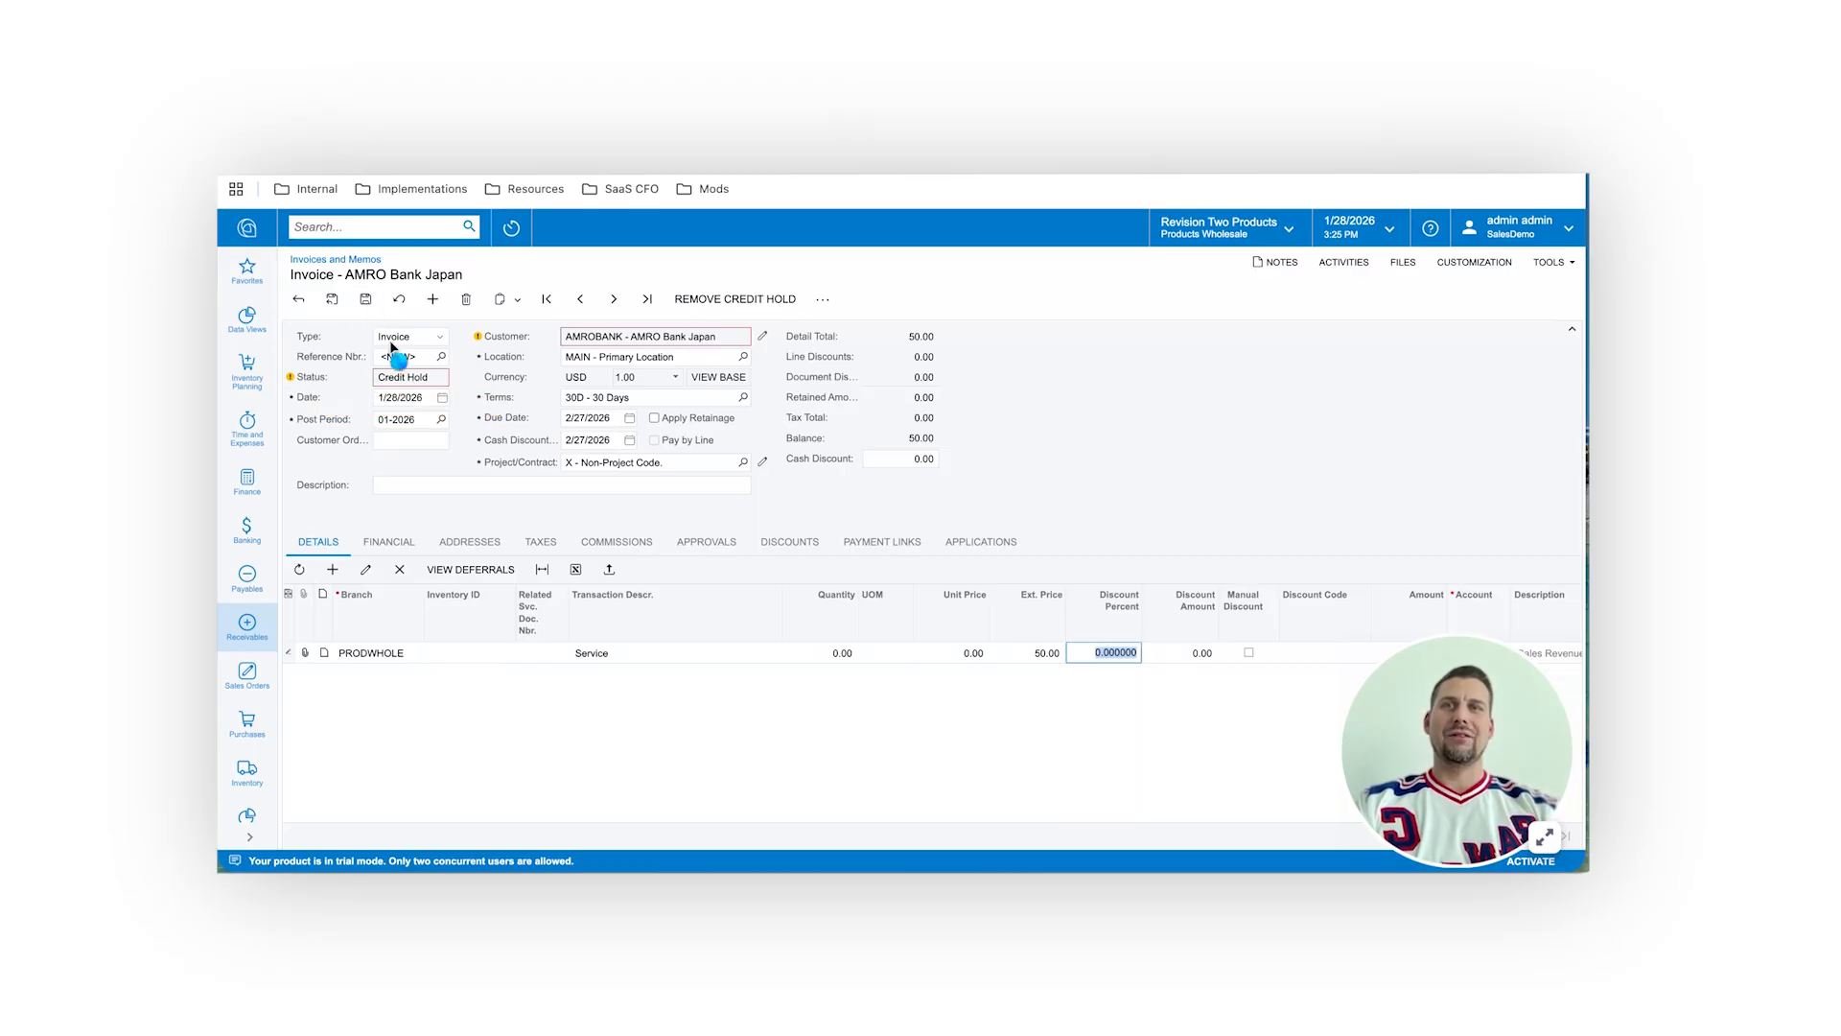
key(ctrl+s)
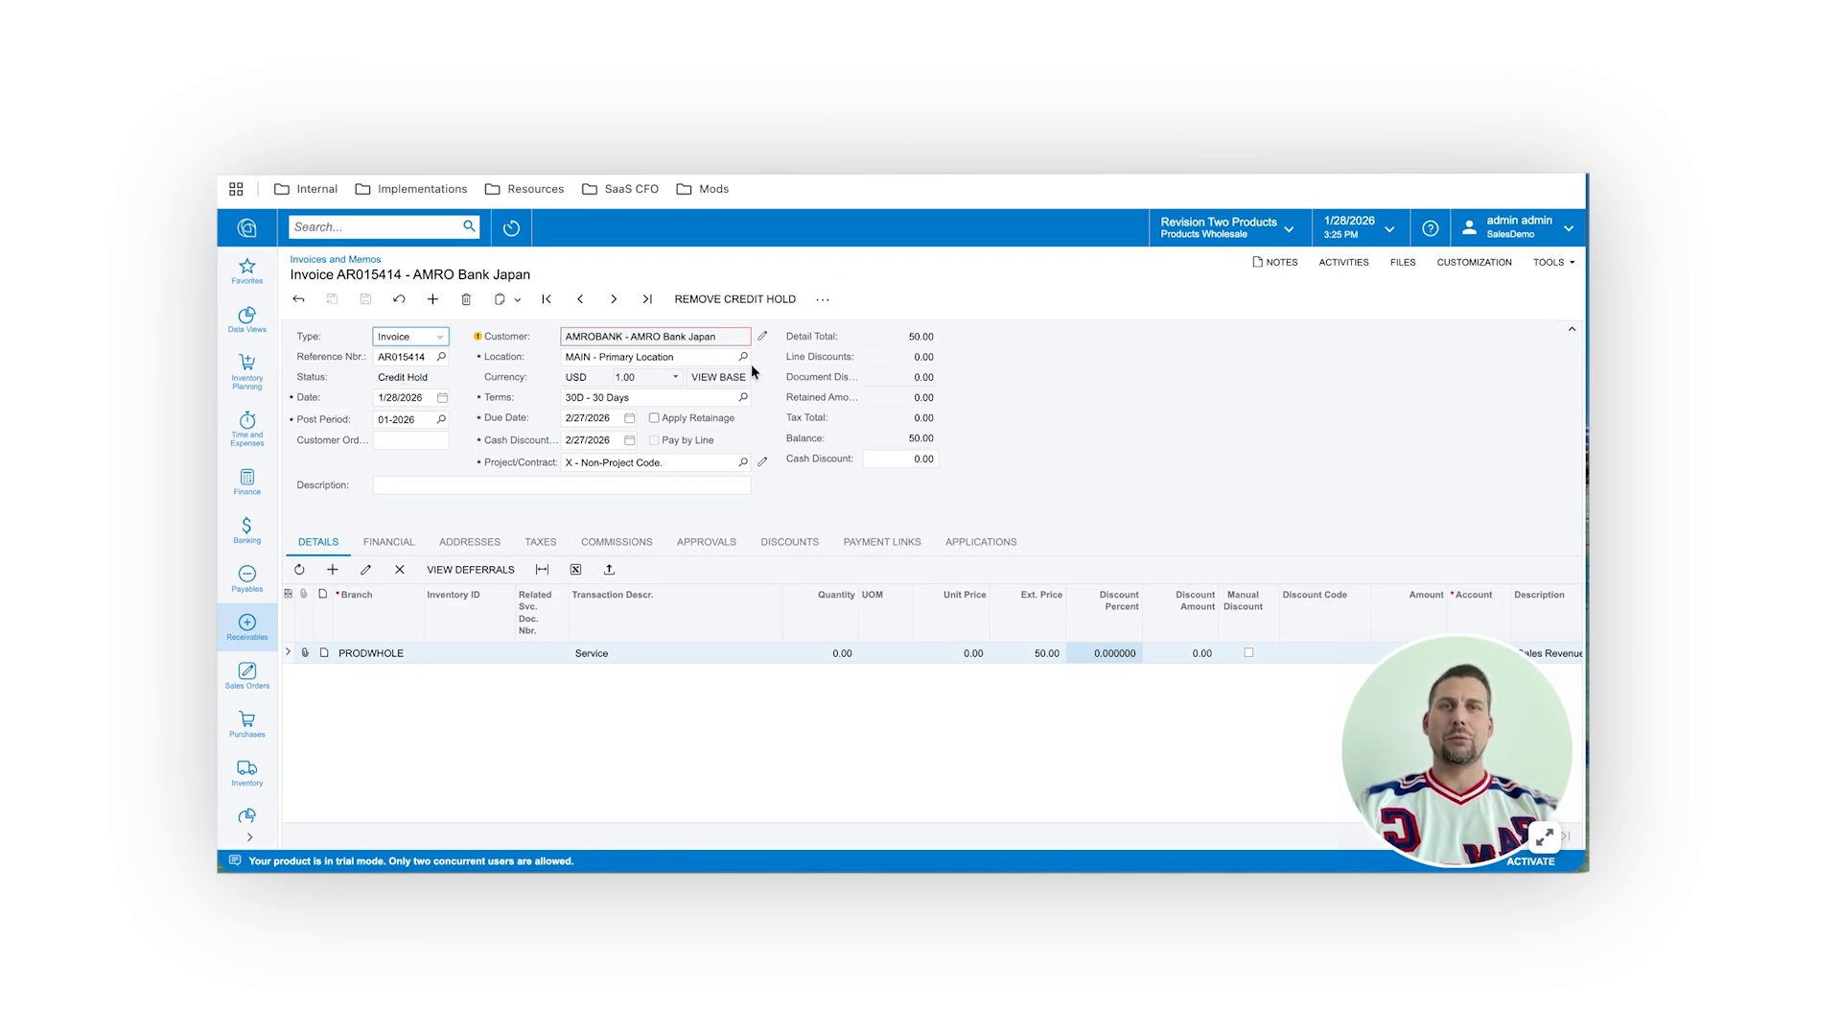
Remove the credit hold from the AMRO Bank Japan invoice and release it
click(730, 302)
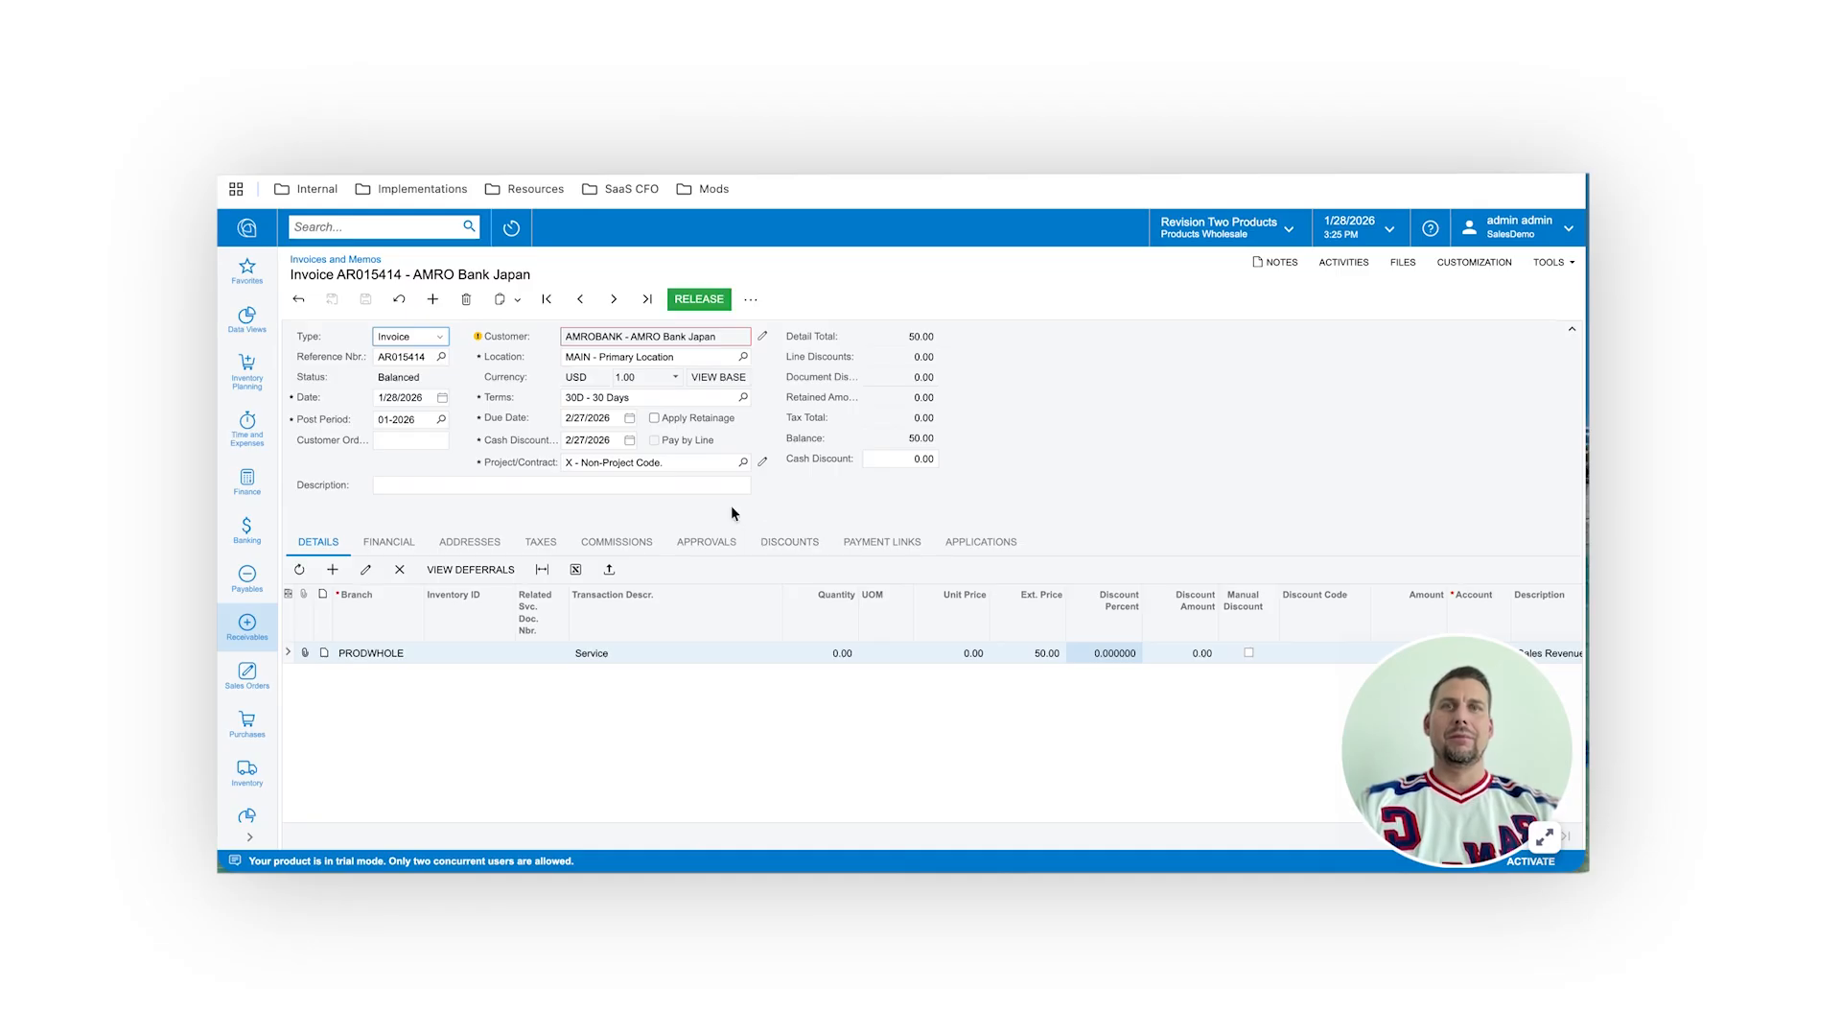
click(690, 300)
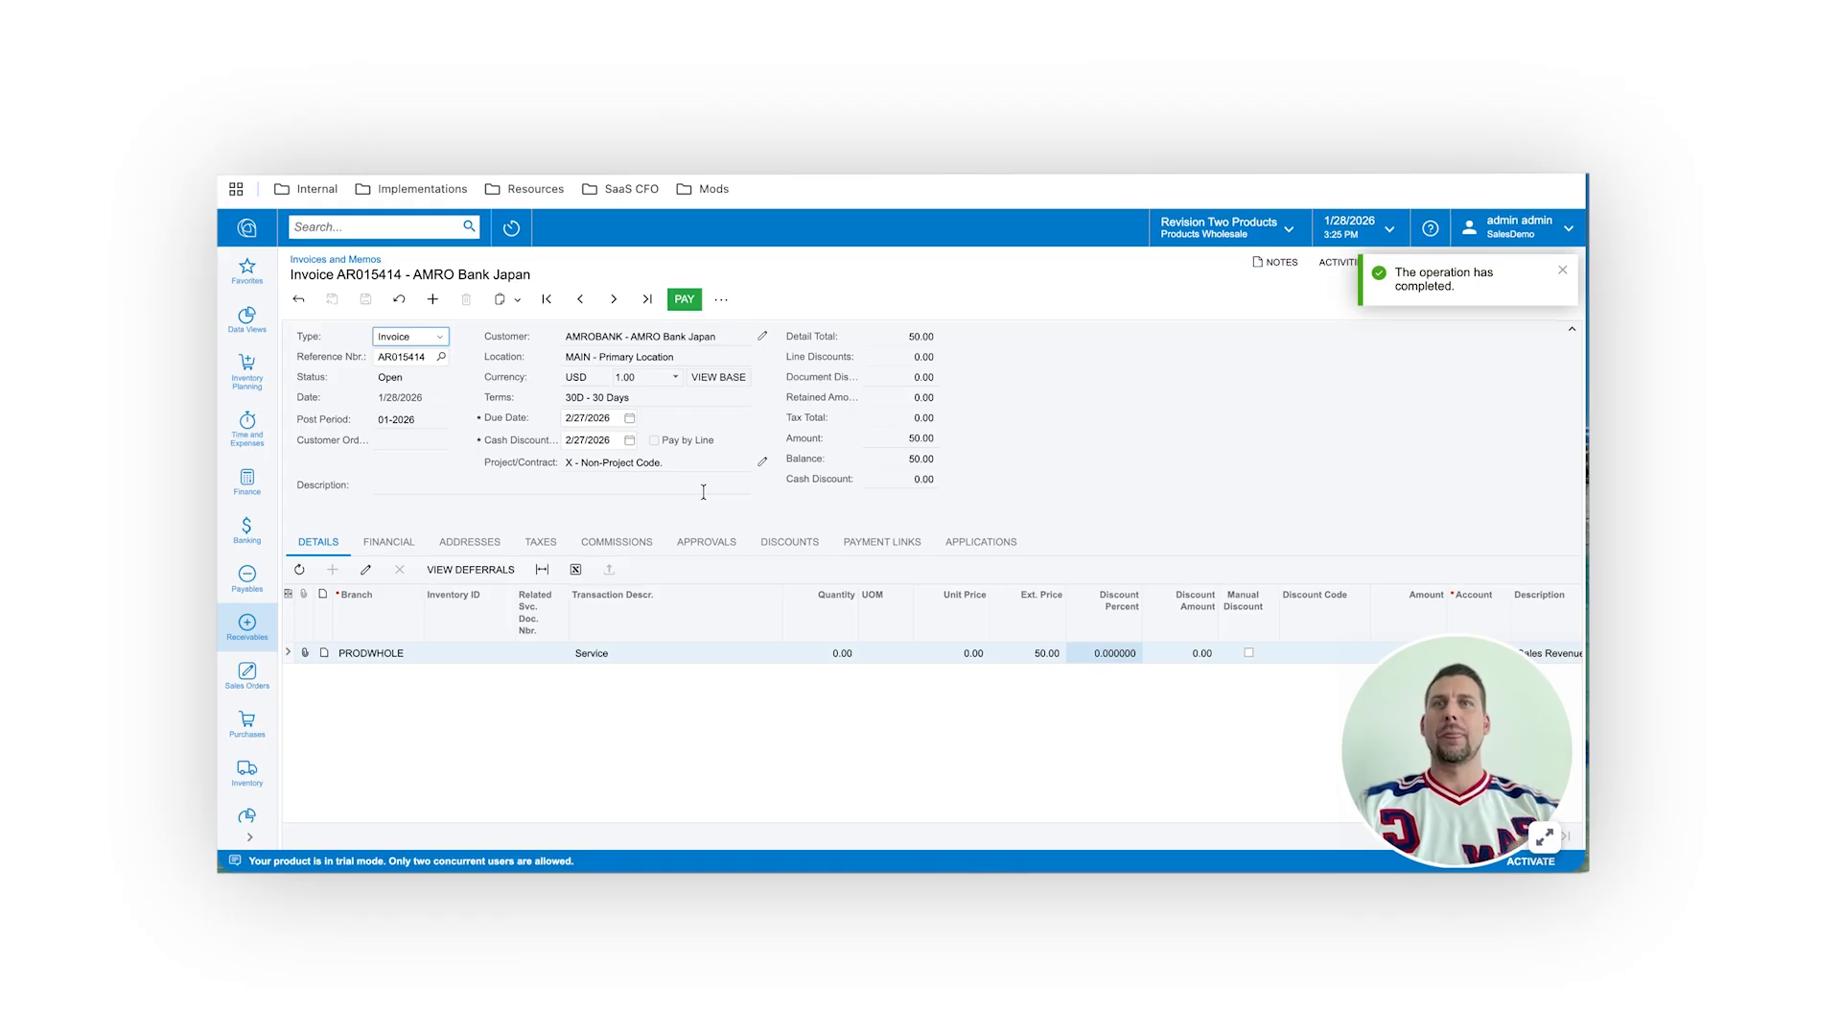
Return to the AMRO Bank Japan customer record and open its financial settings
click(249, 628)
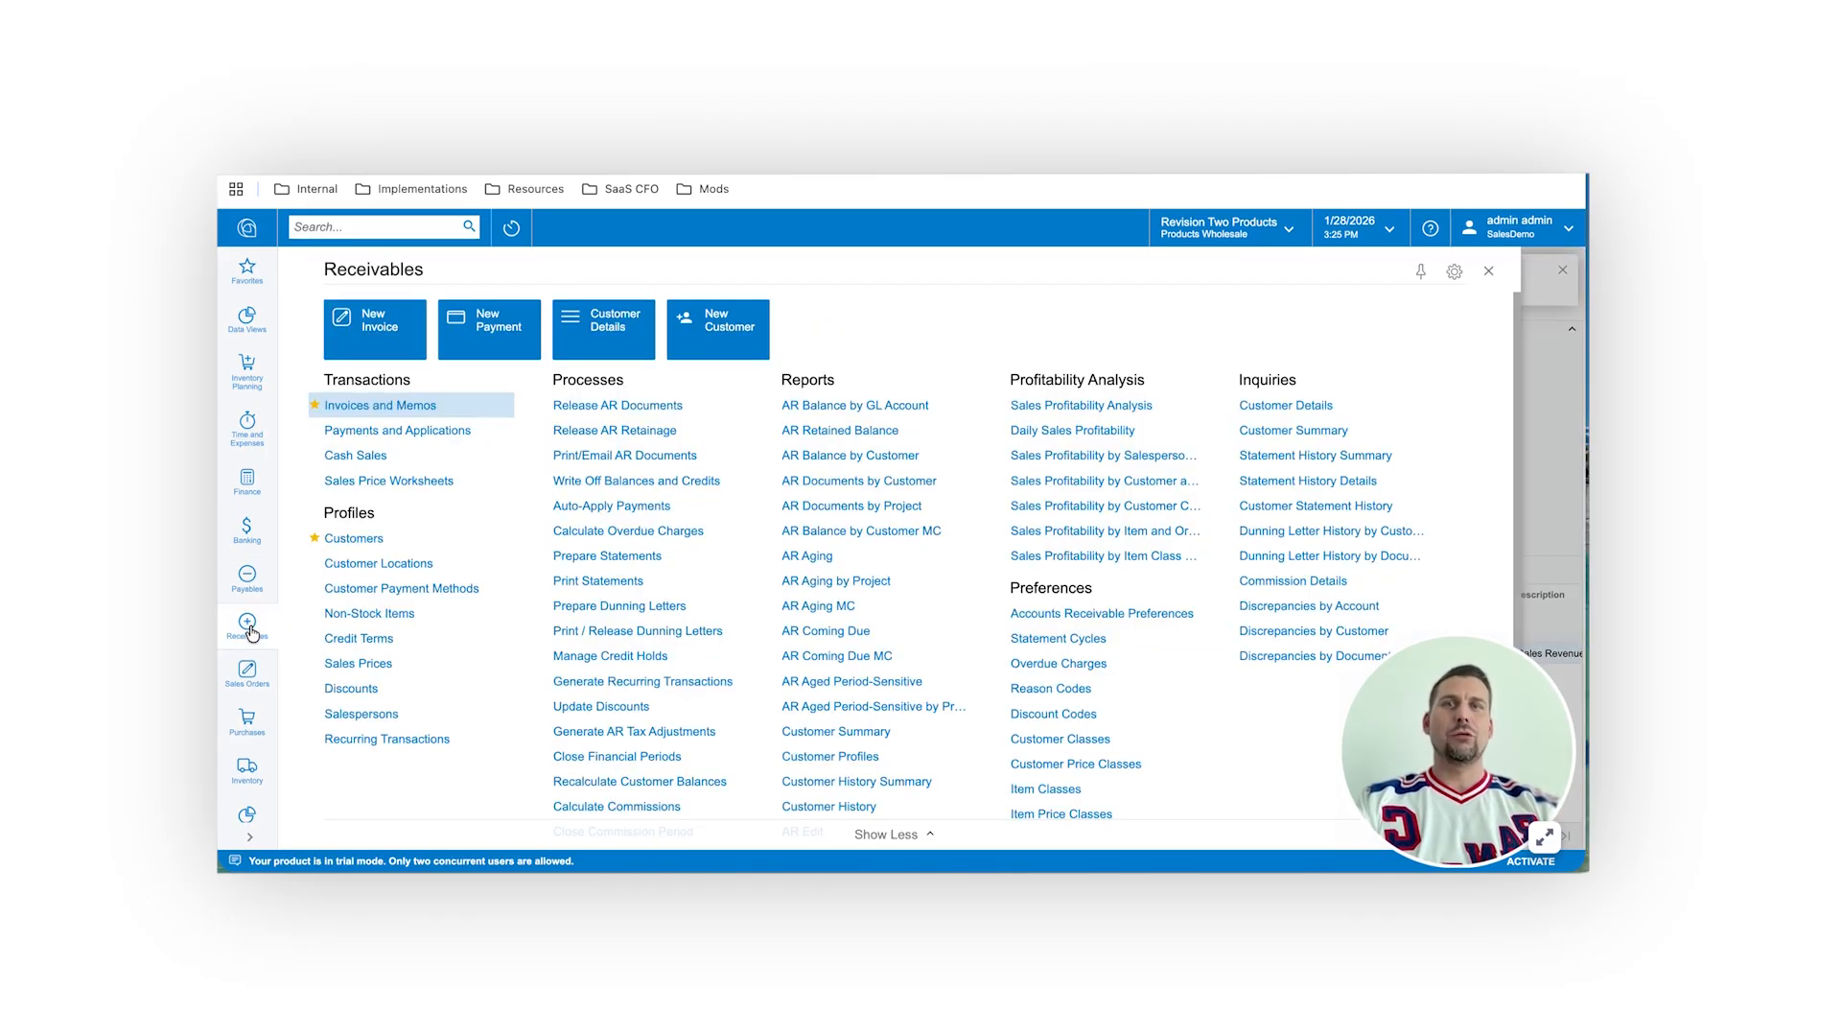
right_click(355, 549)
click(374, 561)
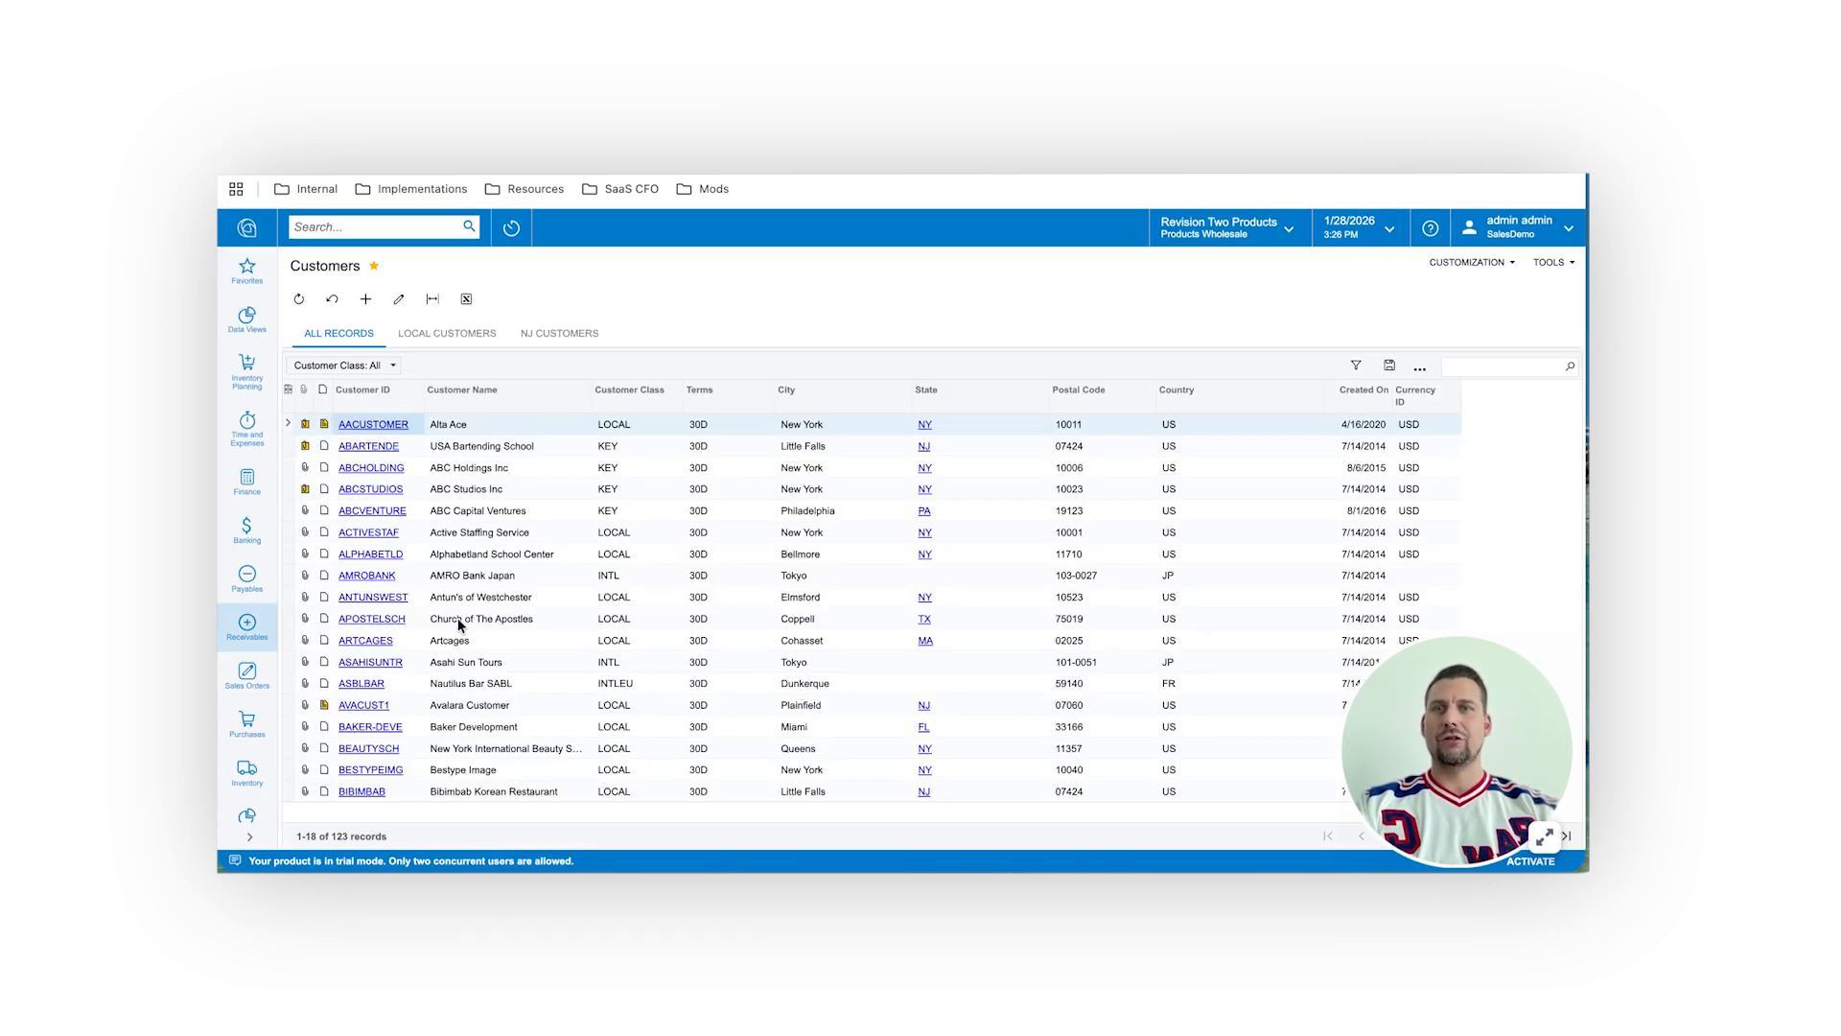
click(460, 577)
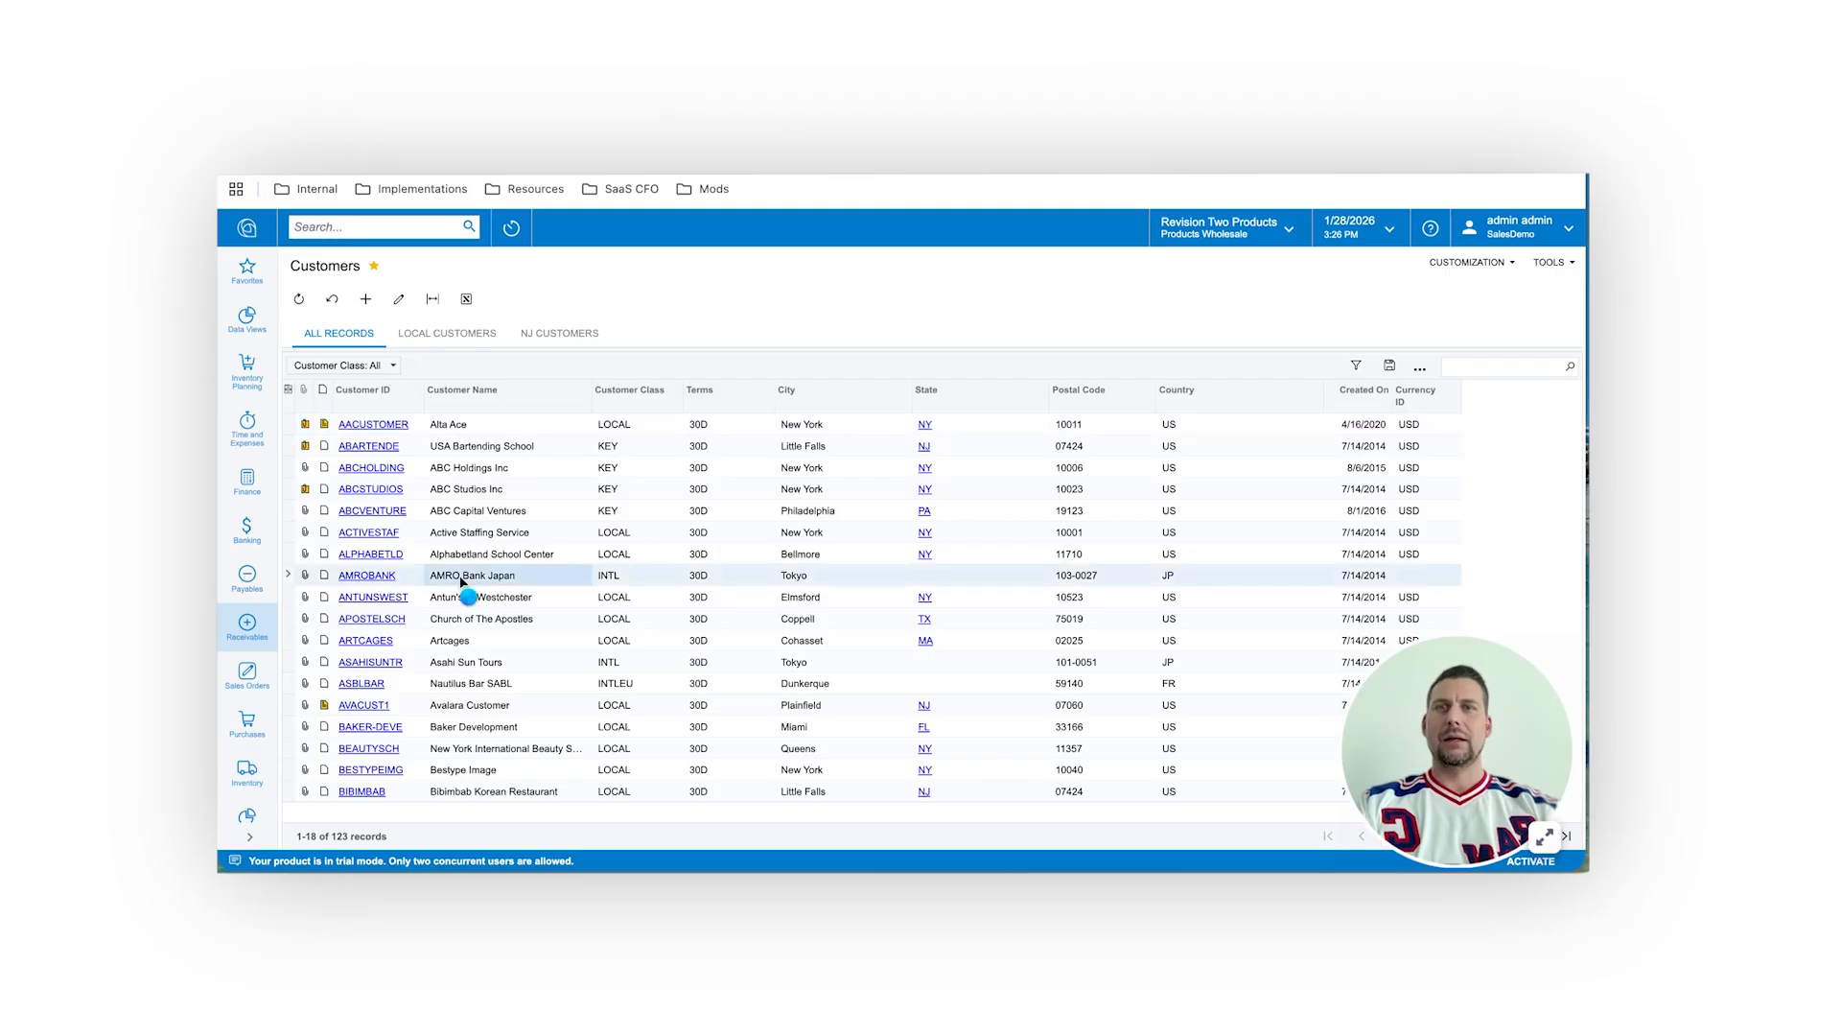
double_click(459, 575)
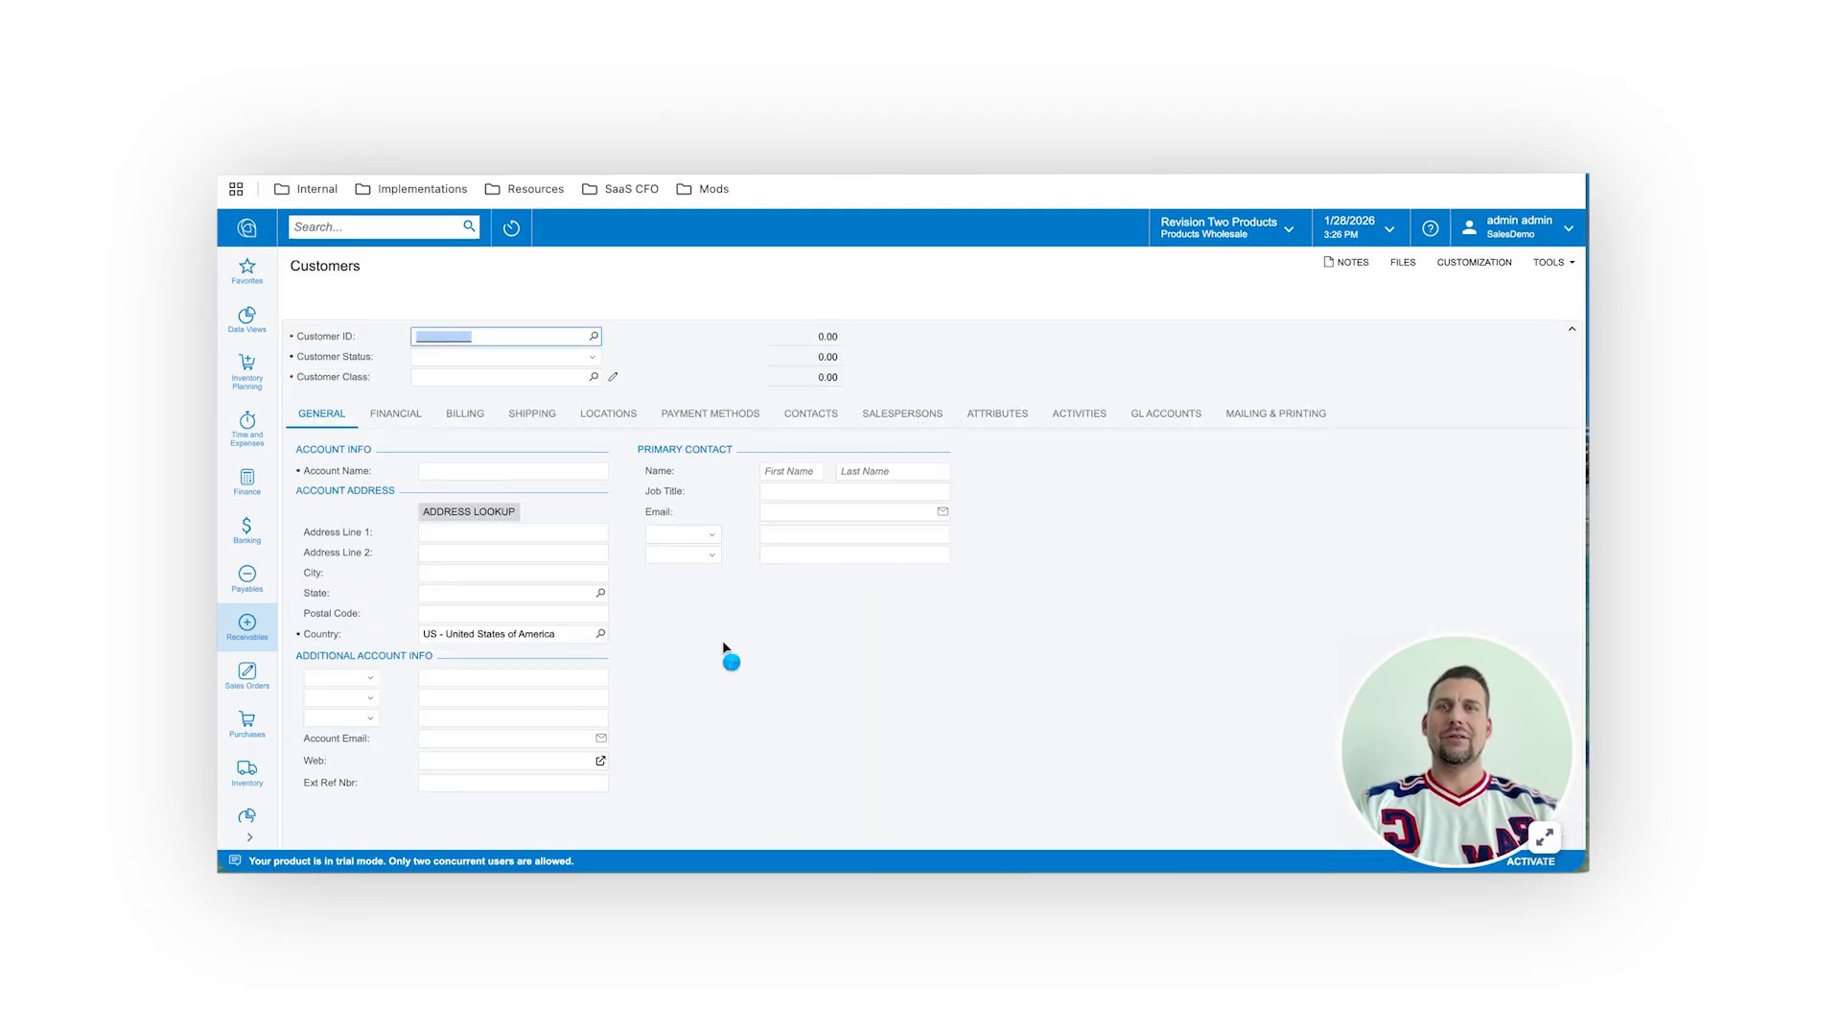
click(397, 414)
Change the customer's credit verification to Credit Limit with a limit of 2,000, and save the record
click(923, 533)
click(918, 563)
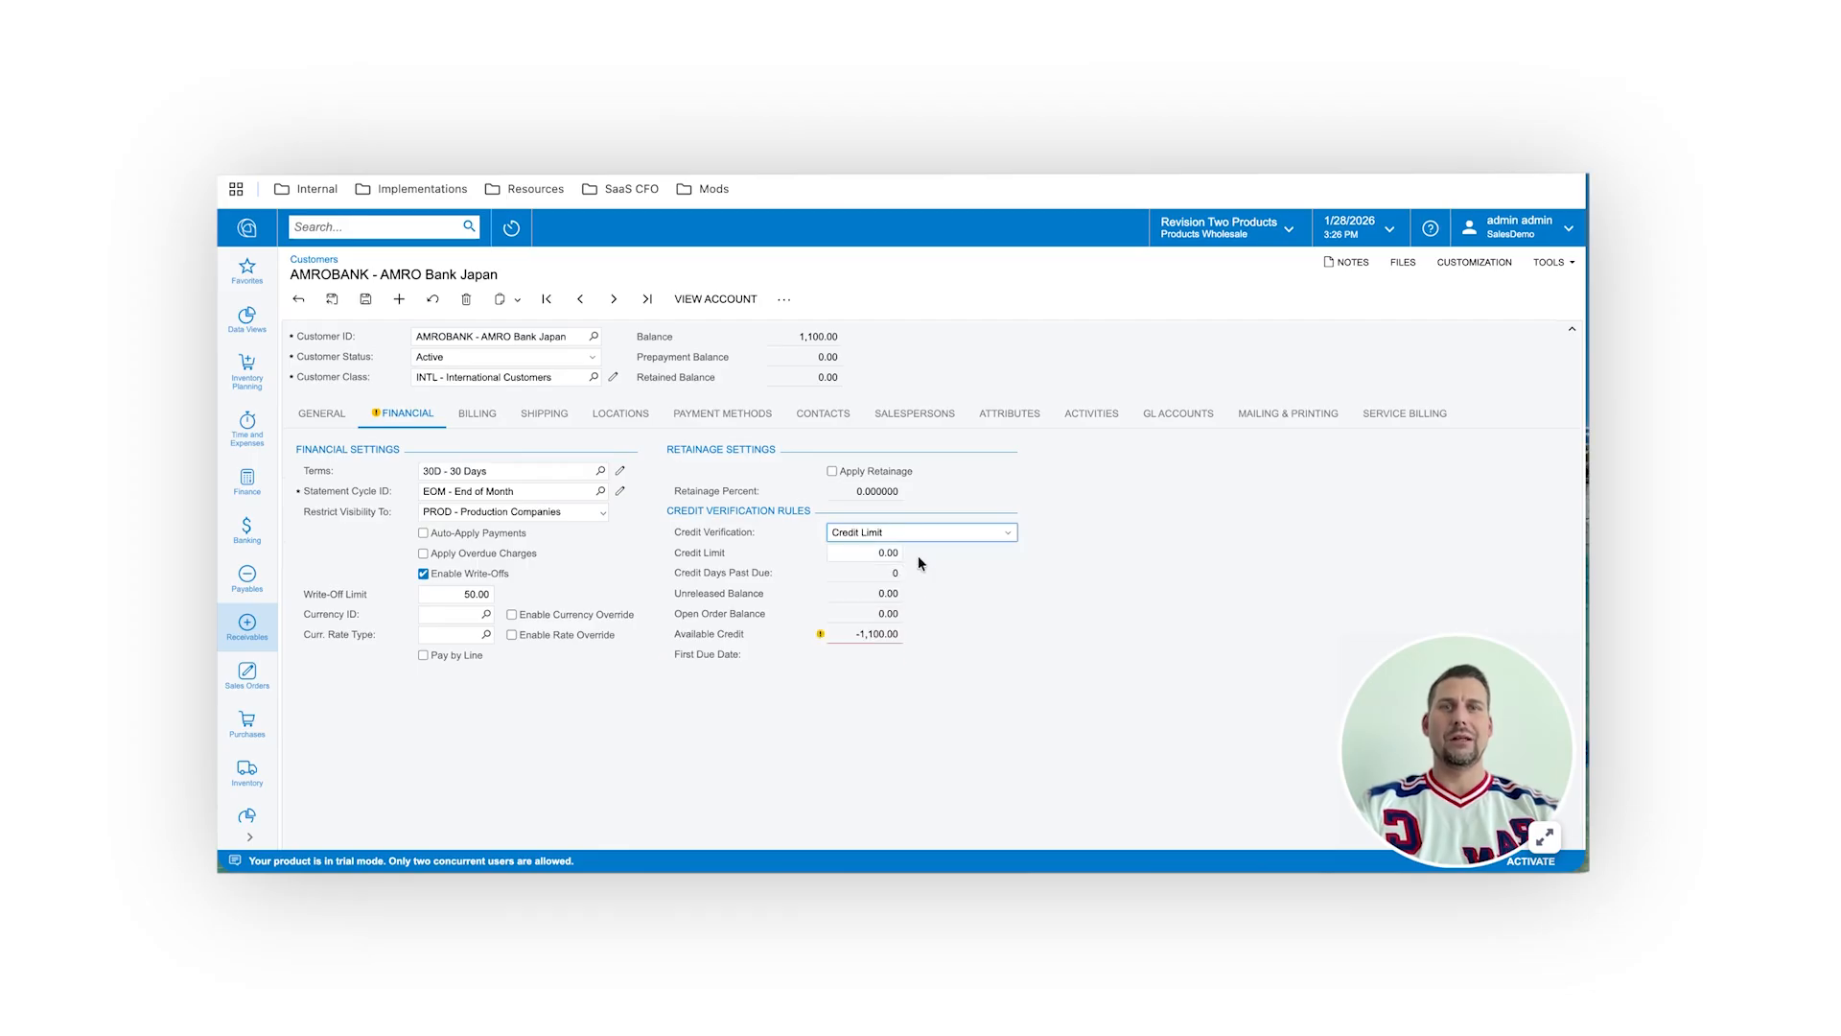
click(852, 552)
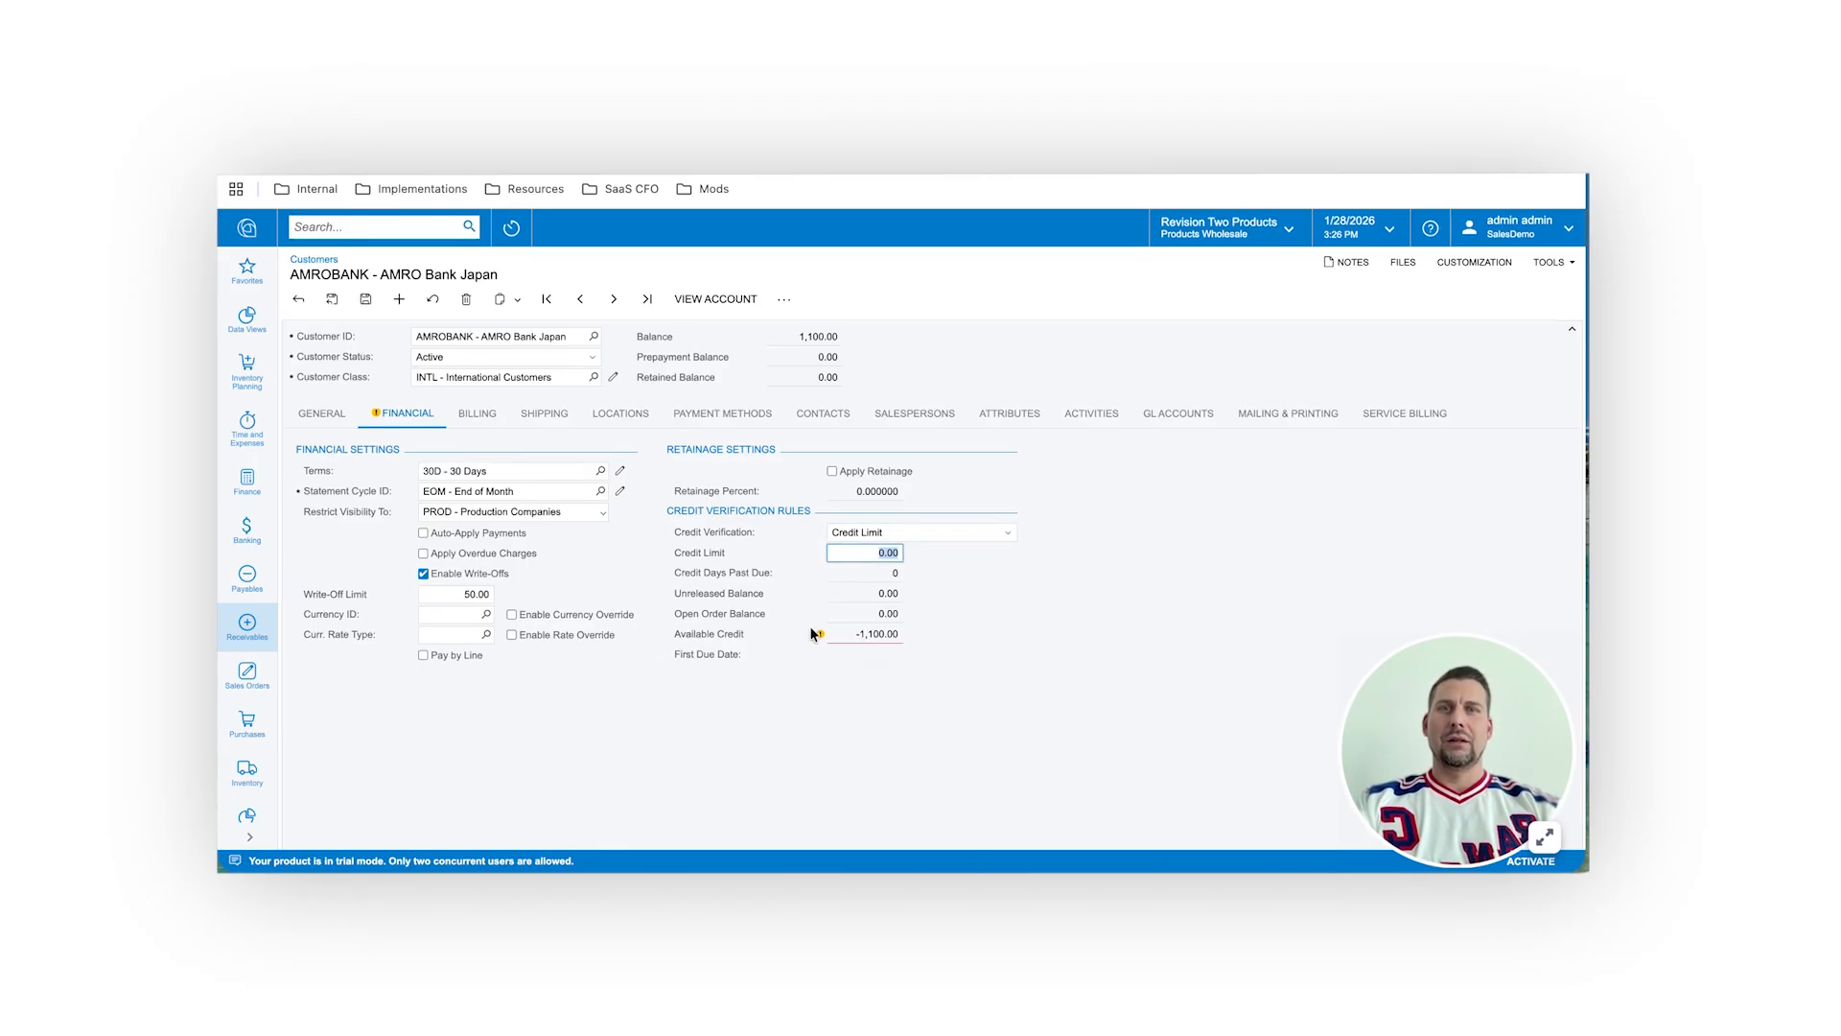
mouse_move(873, 639)
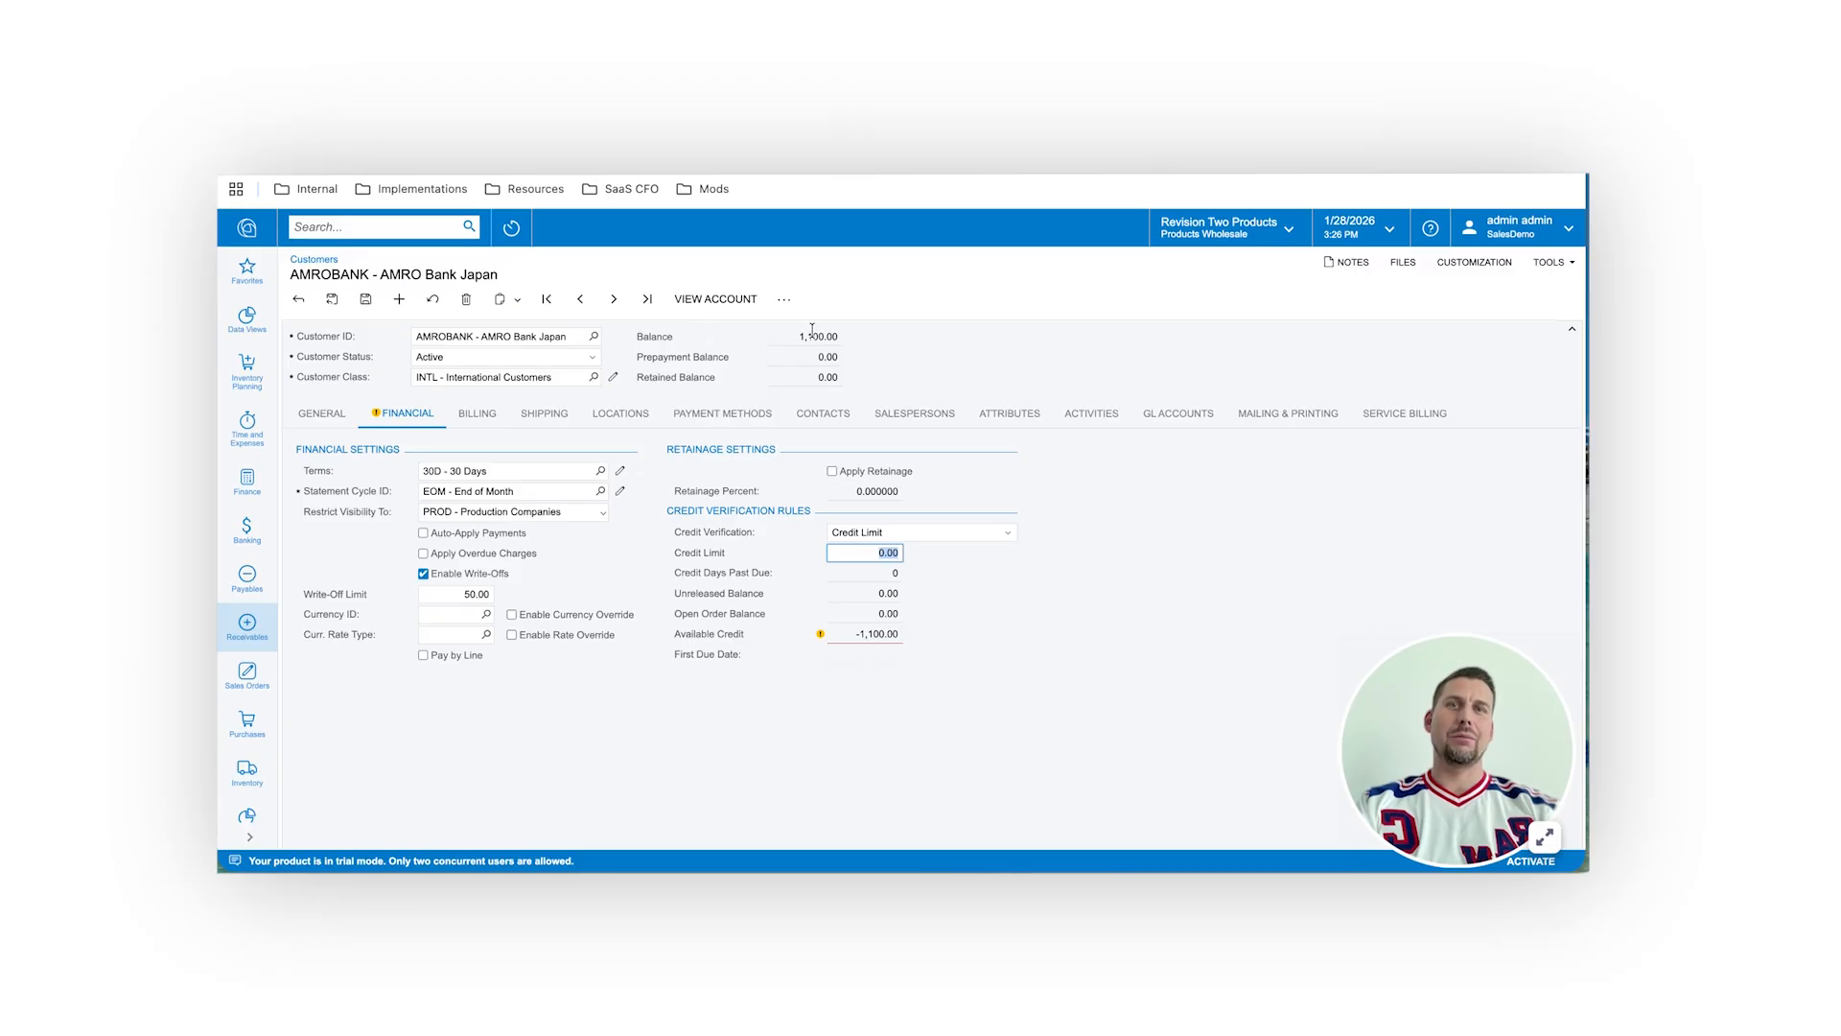
drag(795, 336, 841, 336)
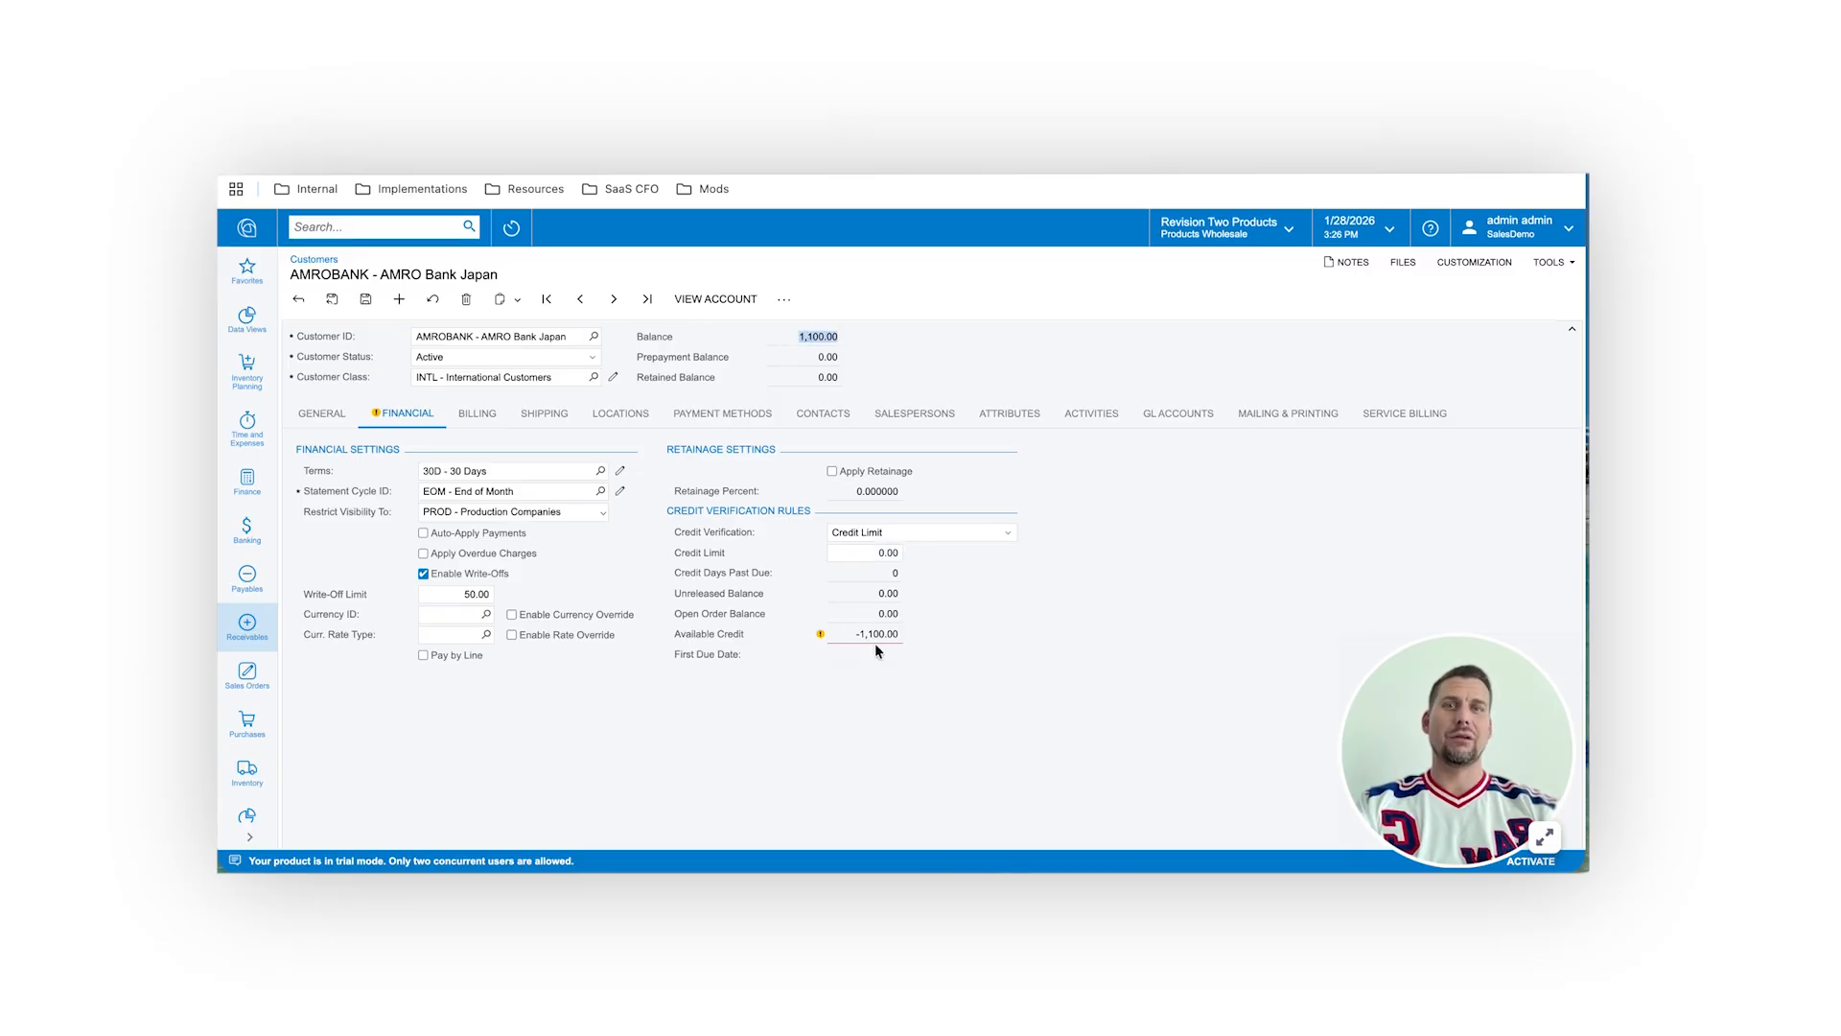
click(866, 553)
text(2000)
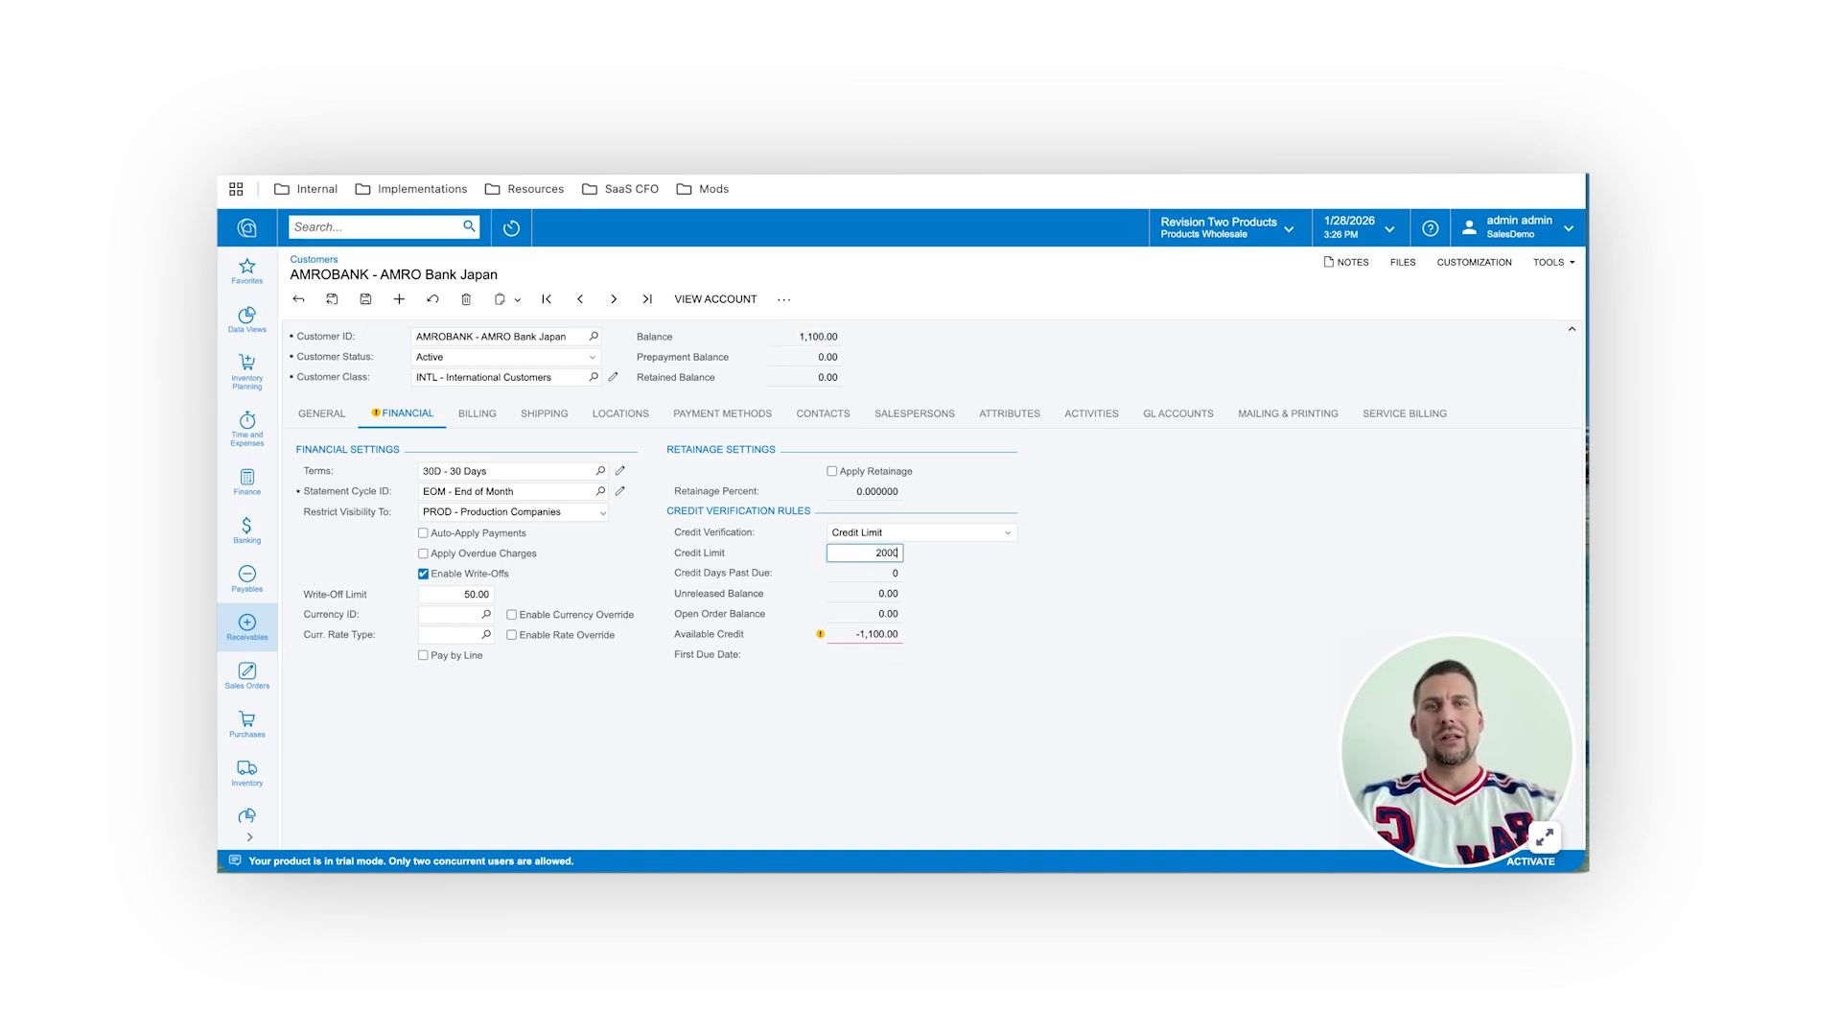
key(ctrl+s)
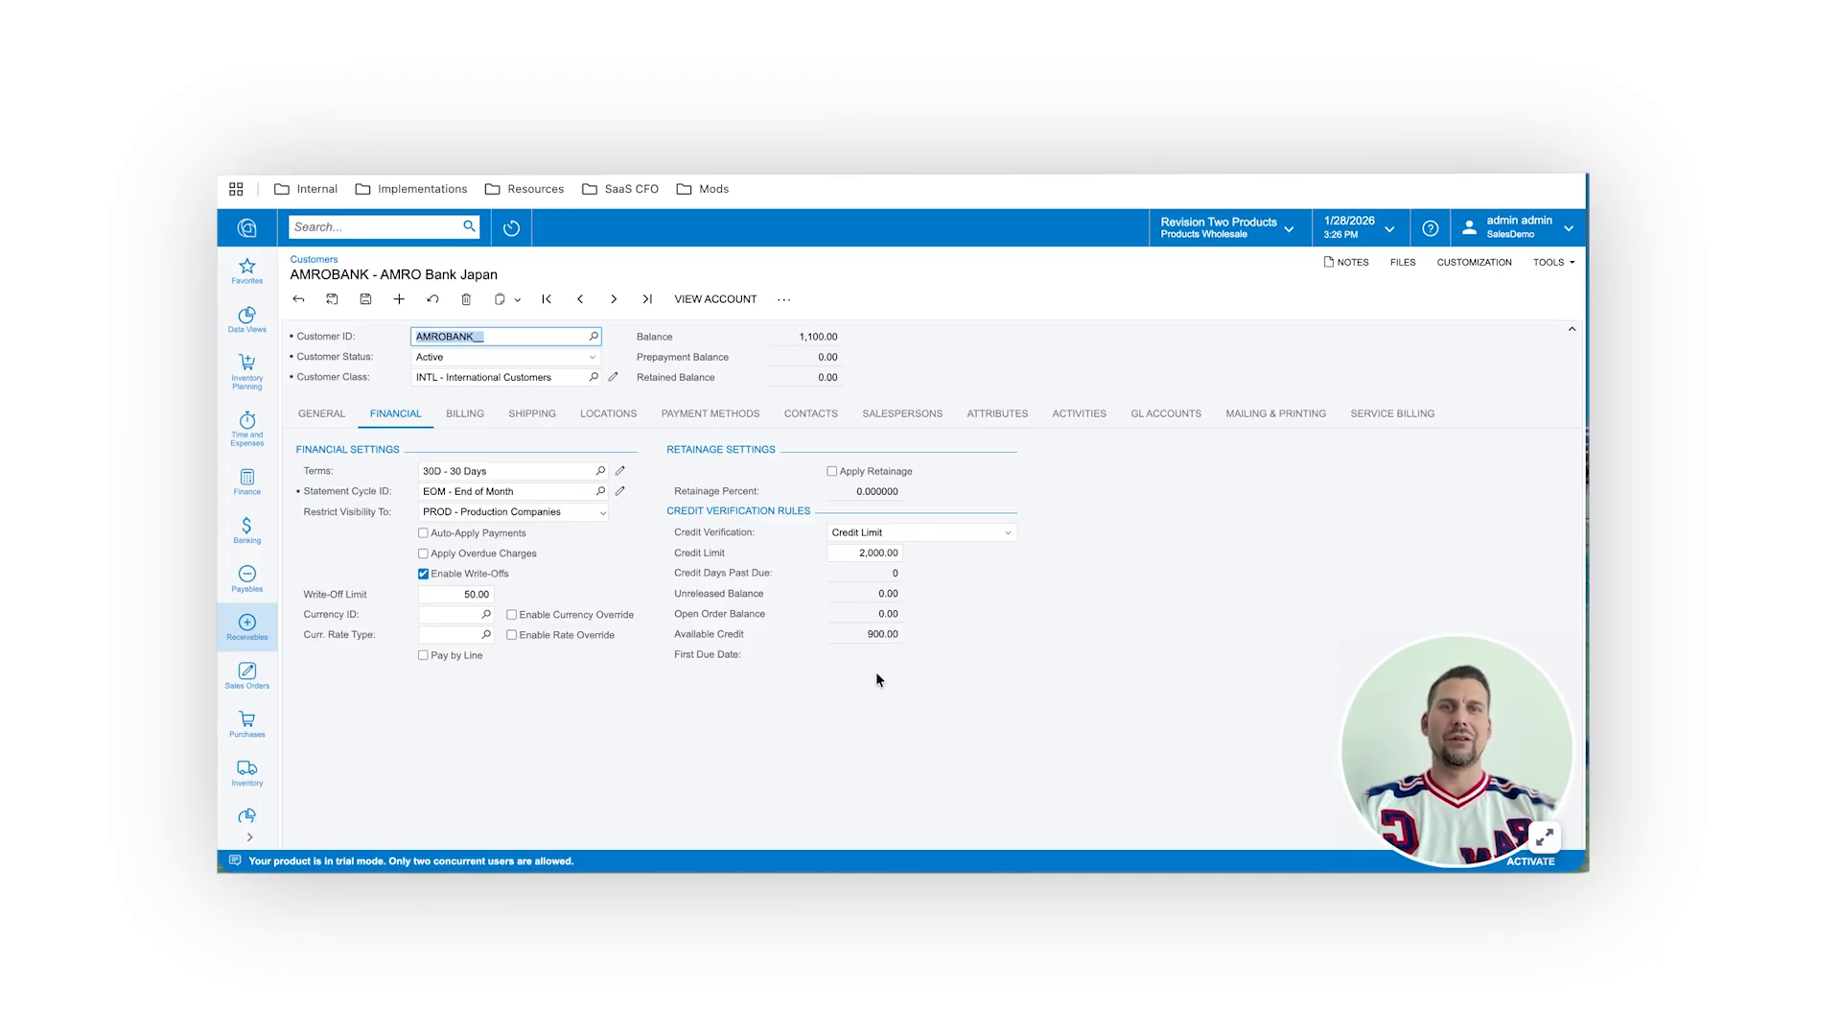
click(365, 299)
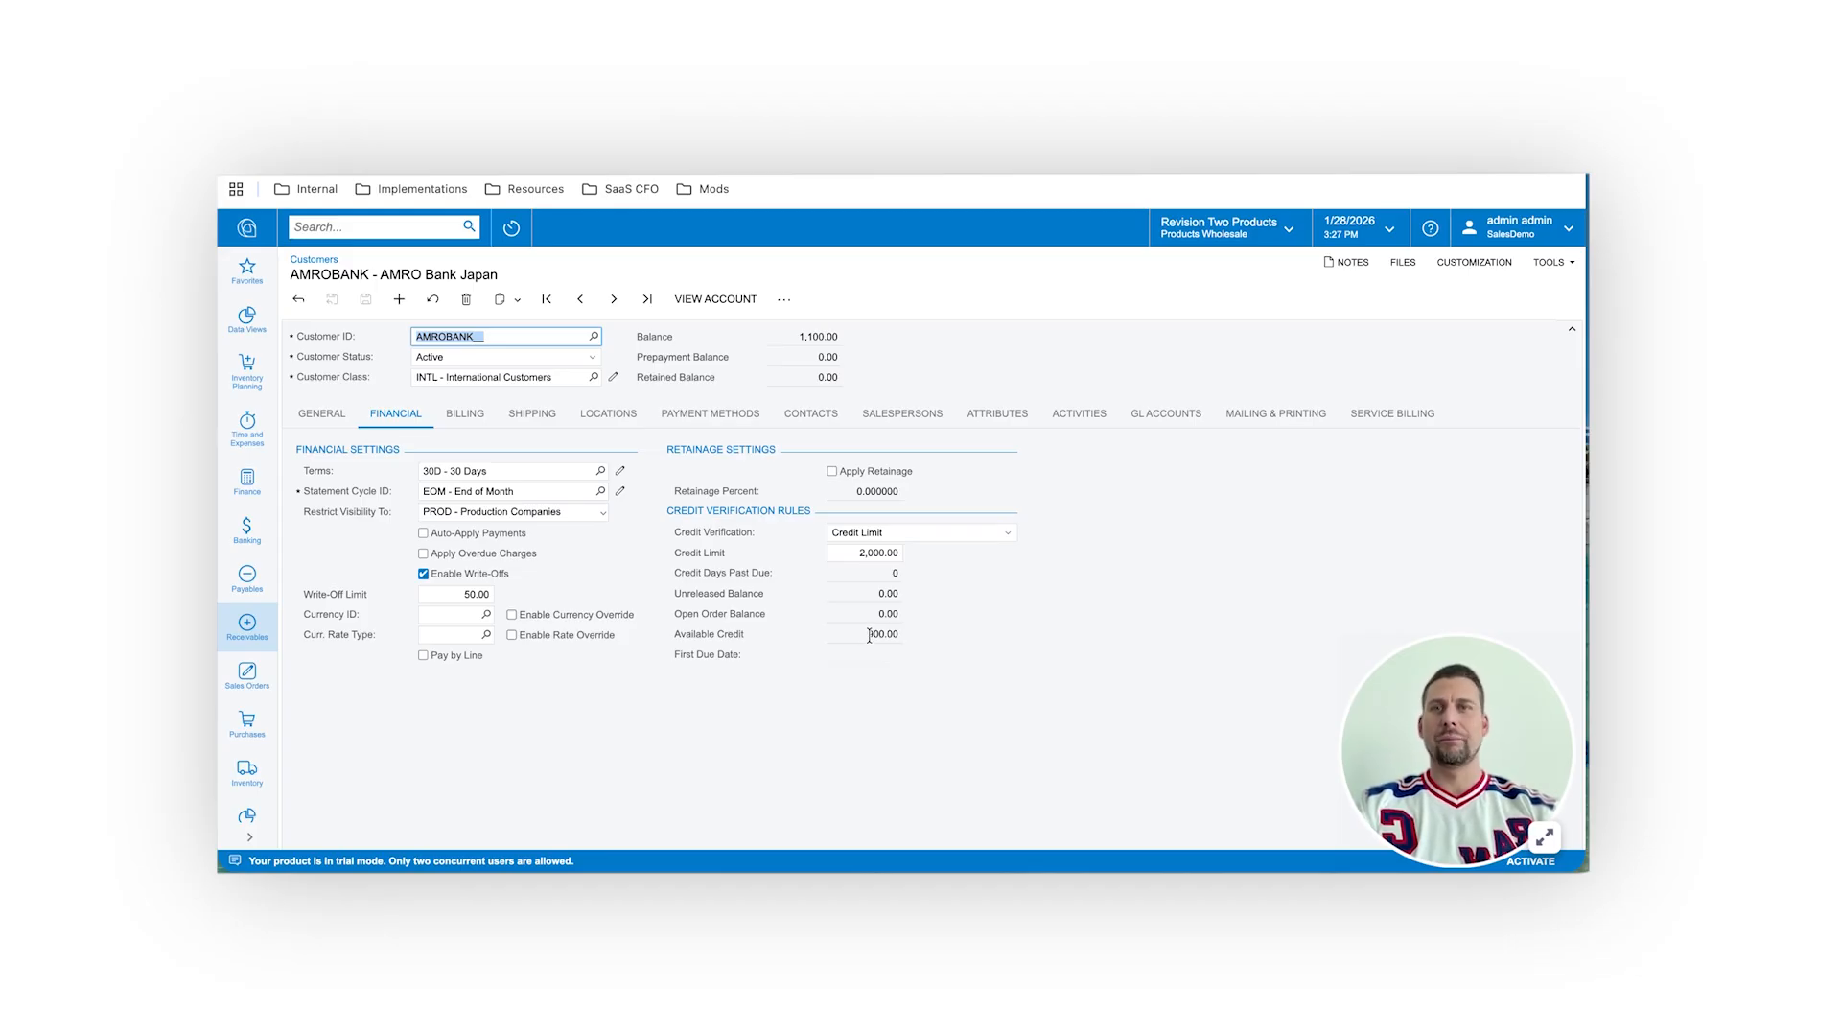
Start a new SO-type sales order for the customer AMROBANK - AMRO Bank Japan
click(259, 688)
click(368, 407)
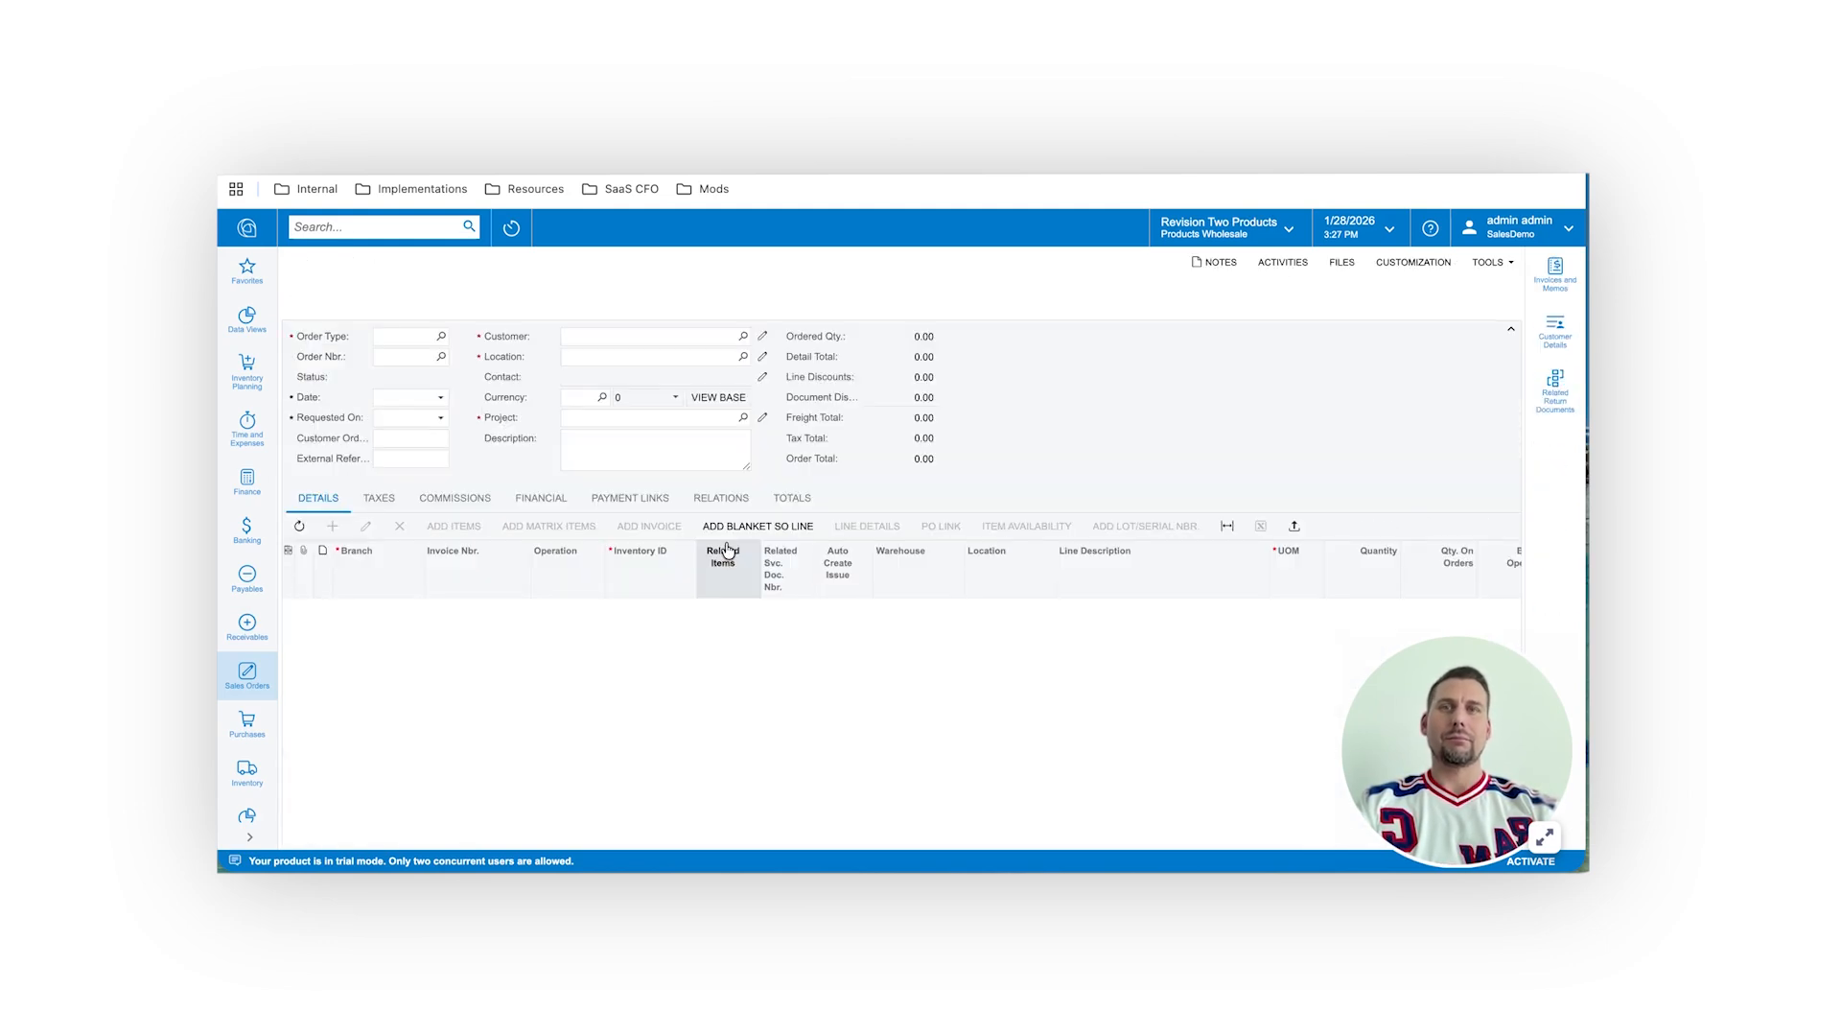
click(595, 337)
text(amre)
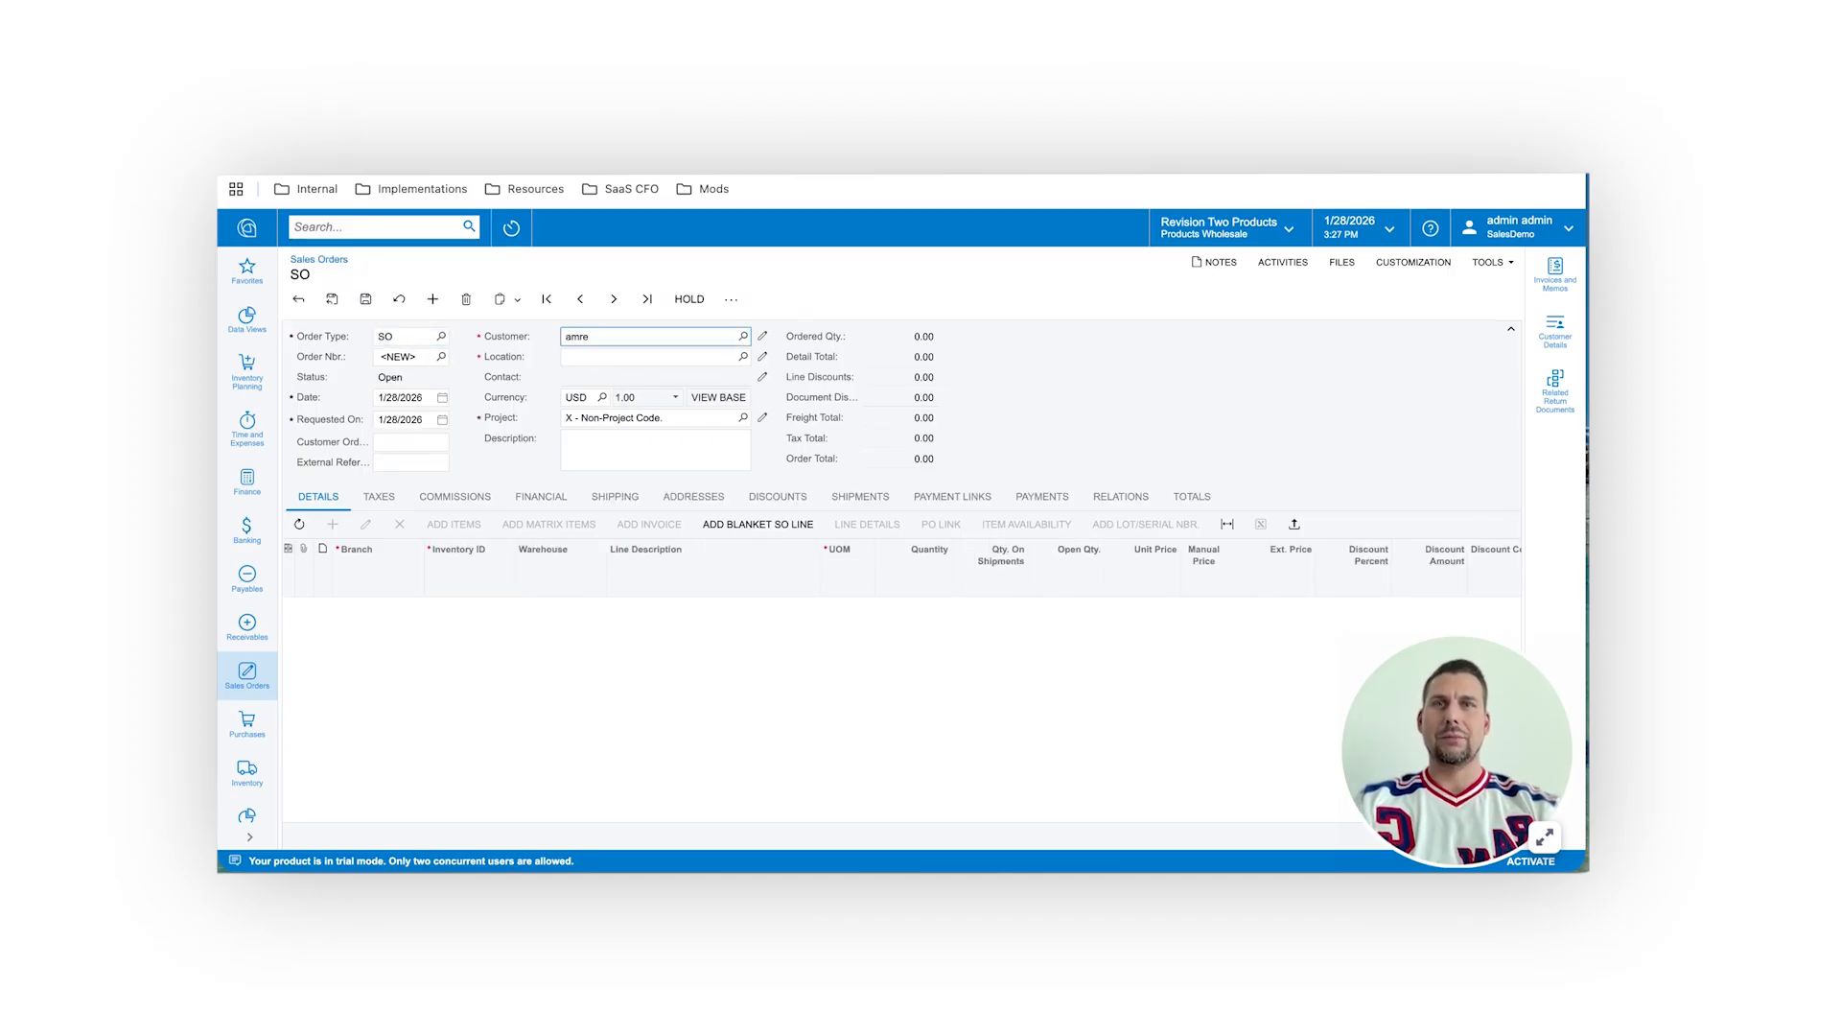
key(BackSpace)
text(o)
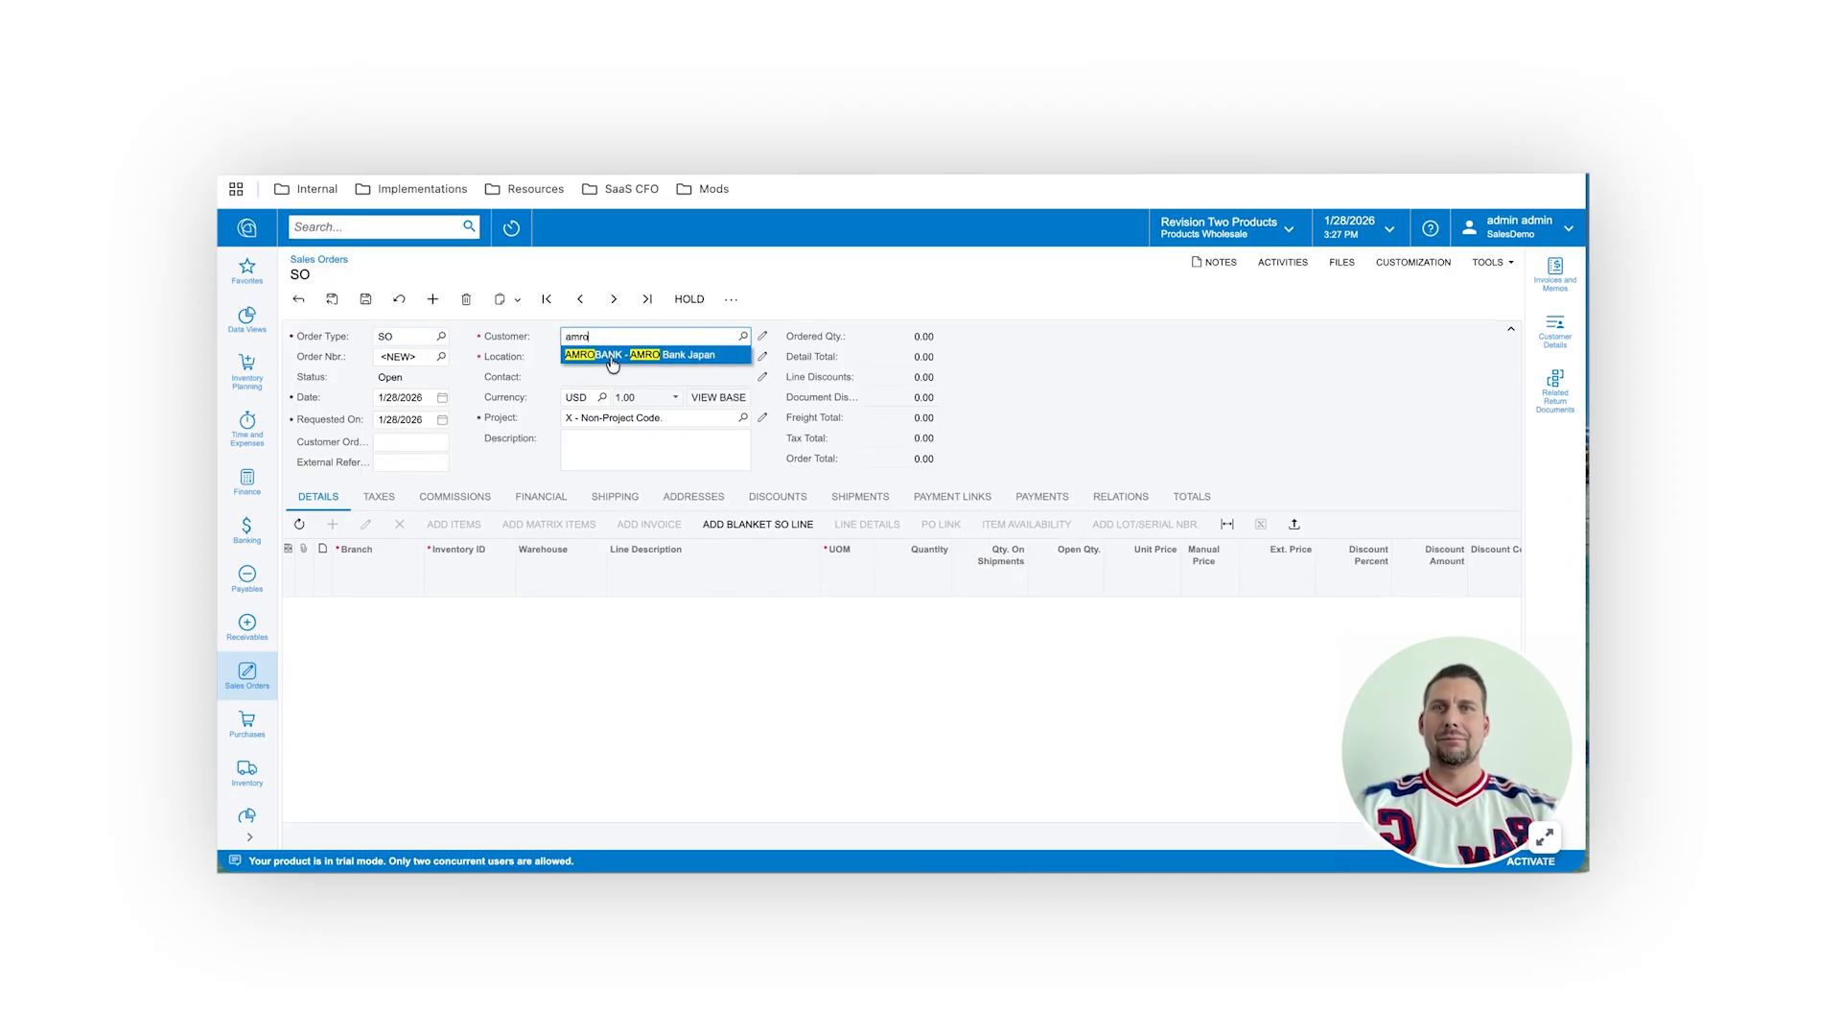
click(614, 356)
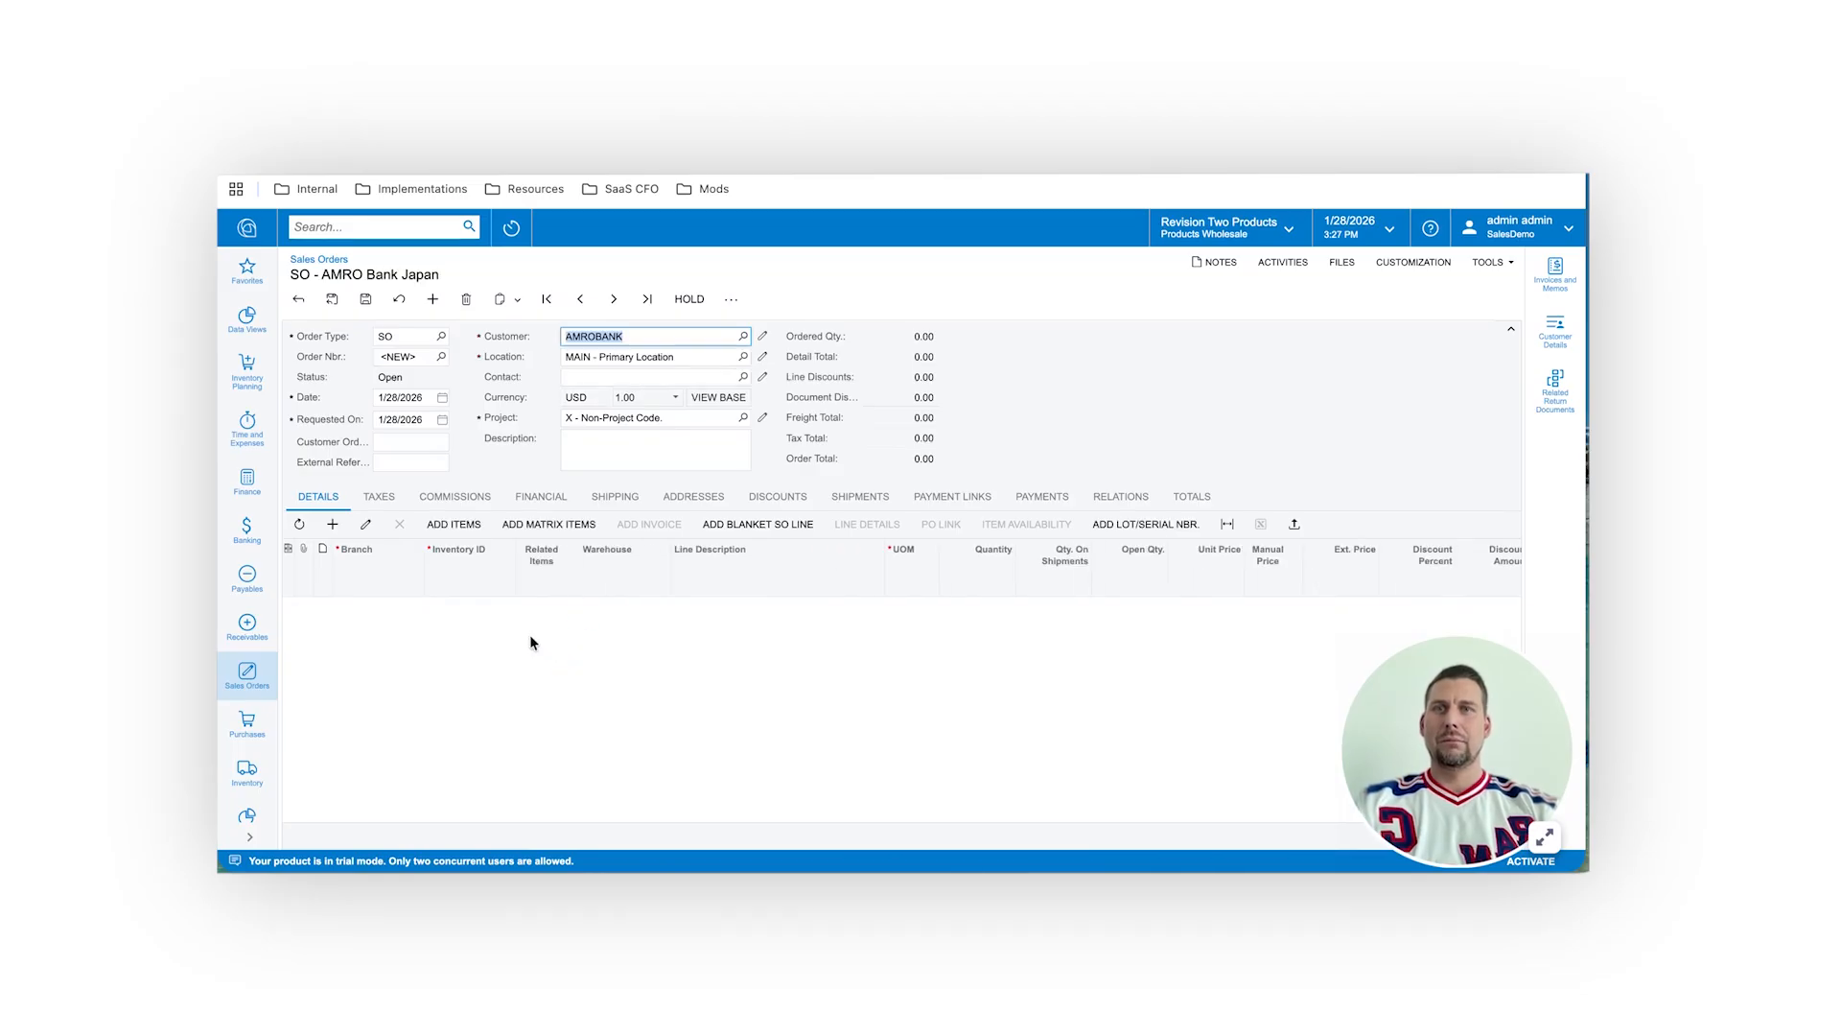
Add an order line for item AACOMPUT01, Acer Laptop Computer, with a quantity of 2
click(333, 524)
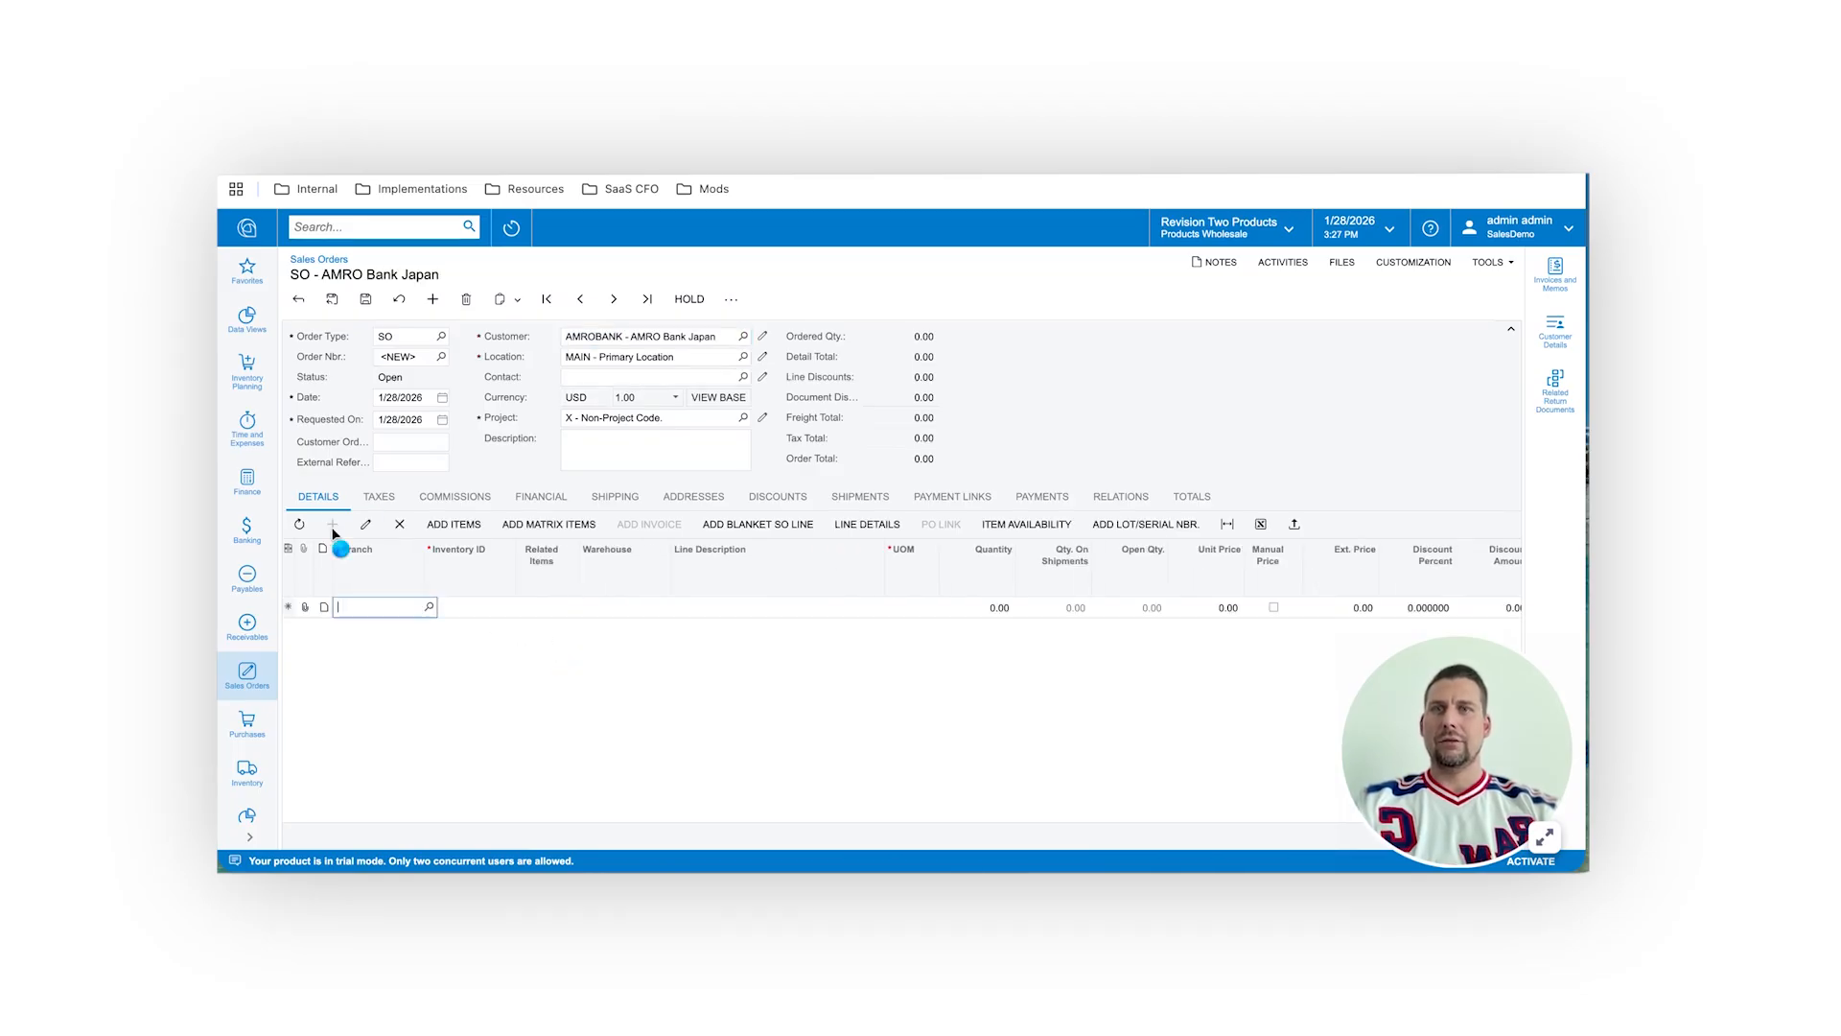
click(483, 608)
click(521, 607)
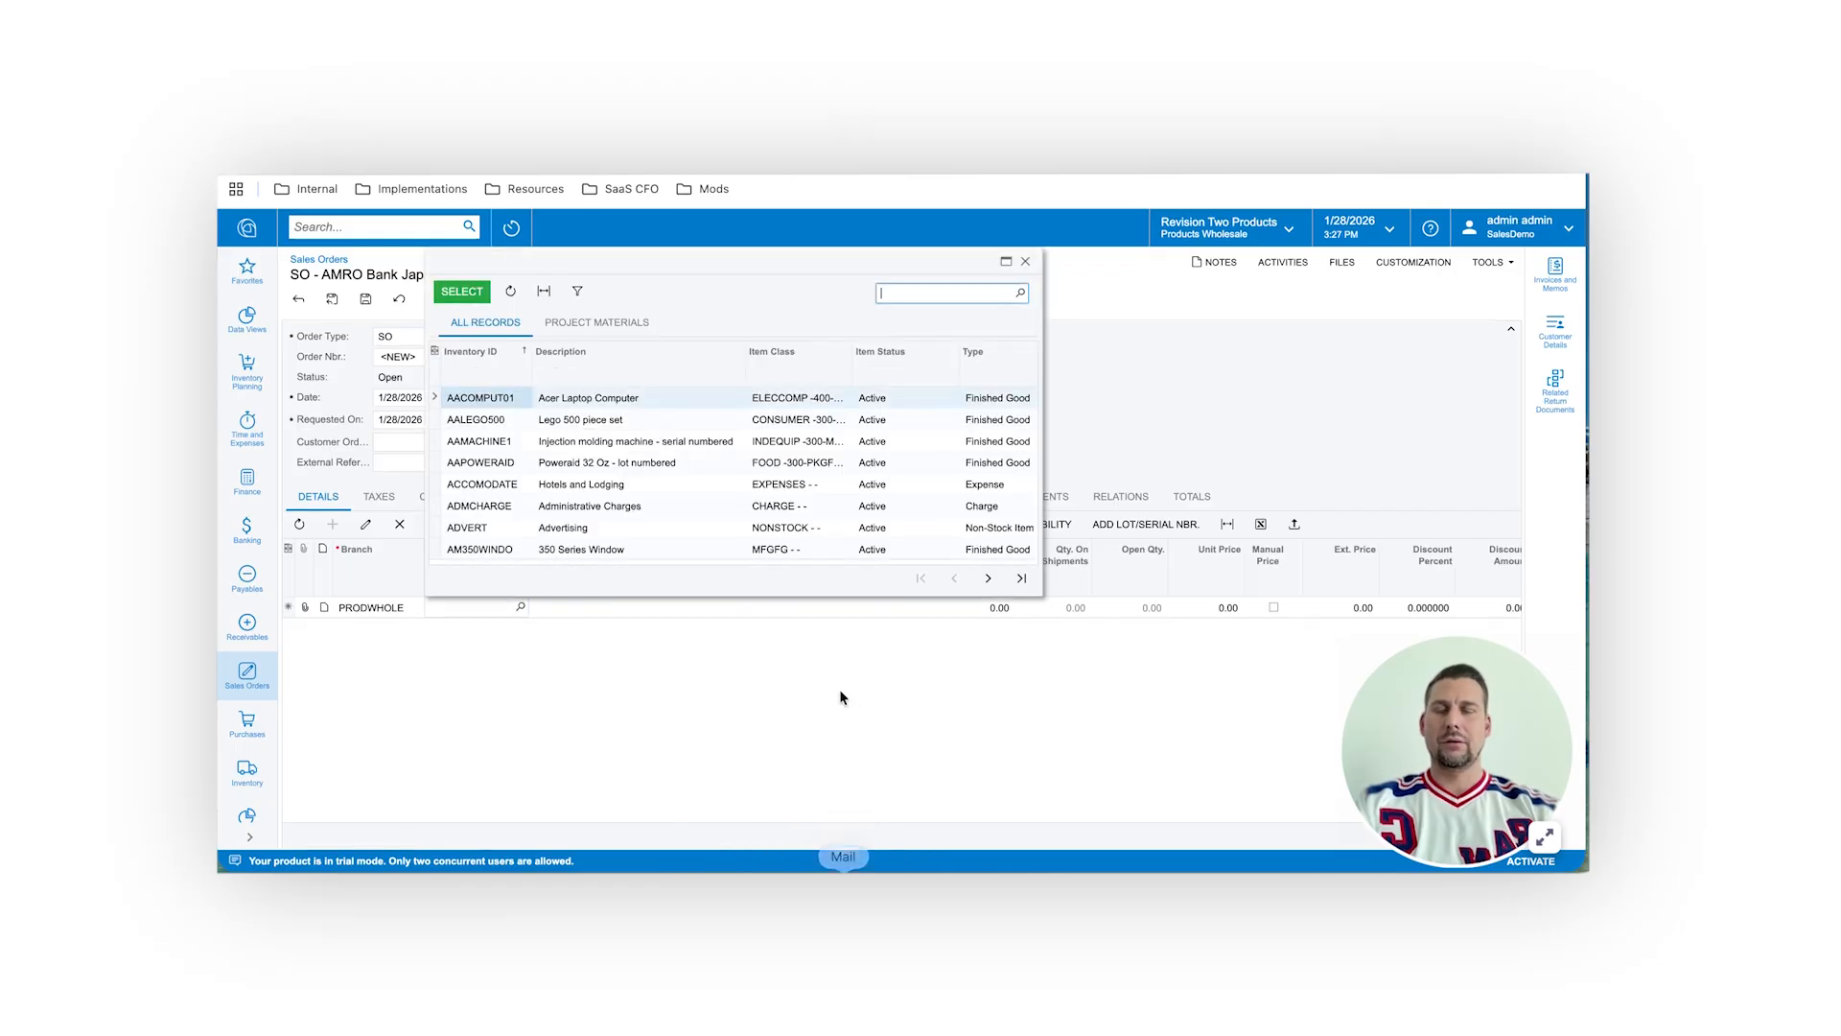
double_click(539, 401)
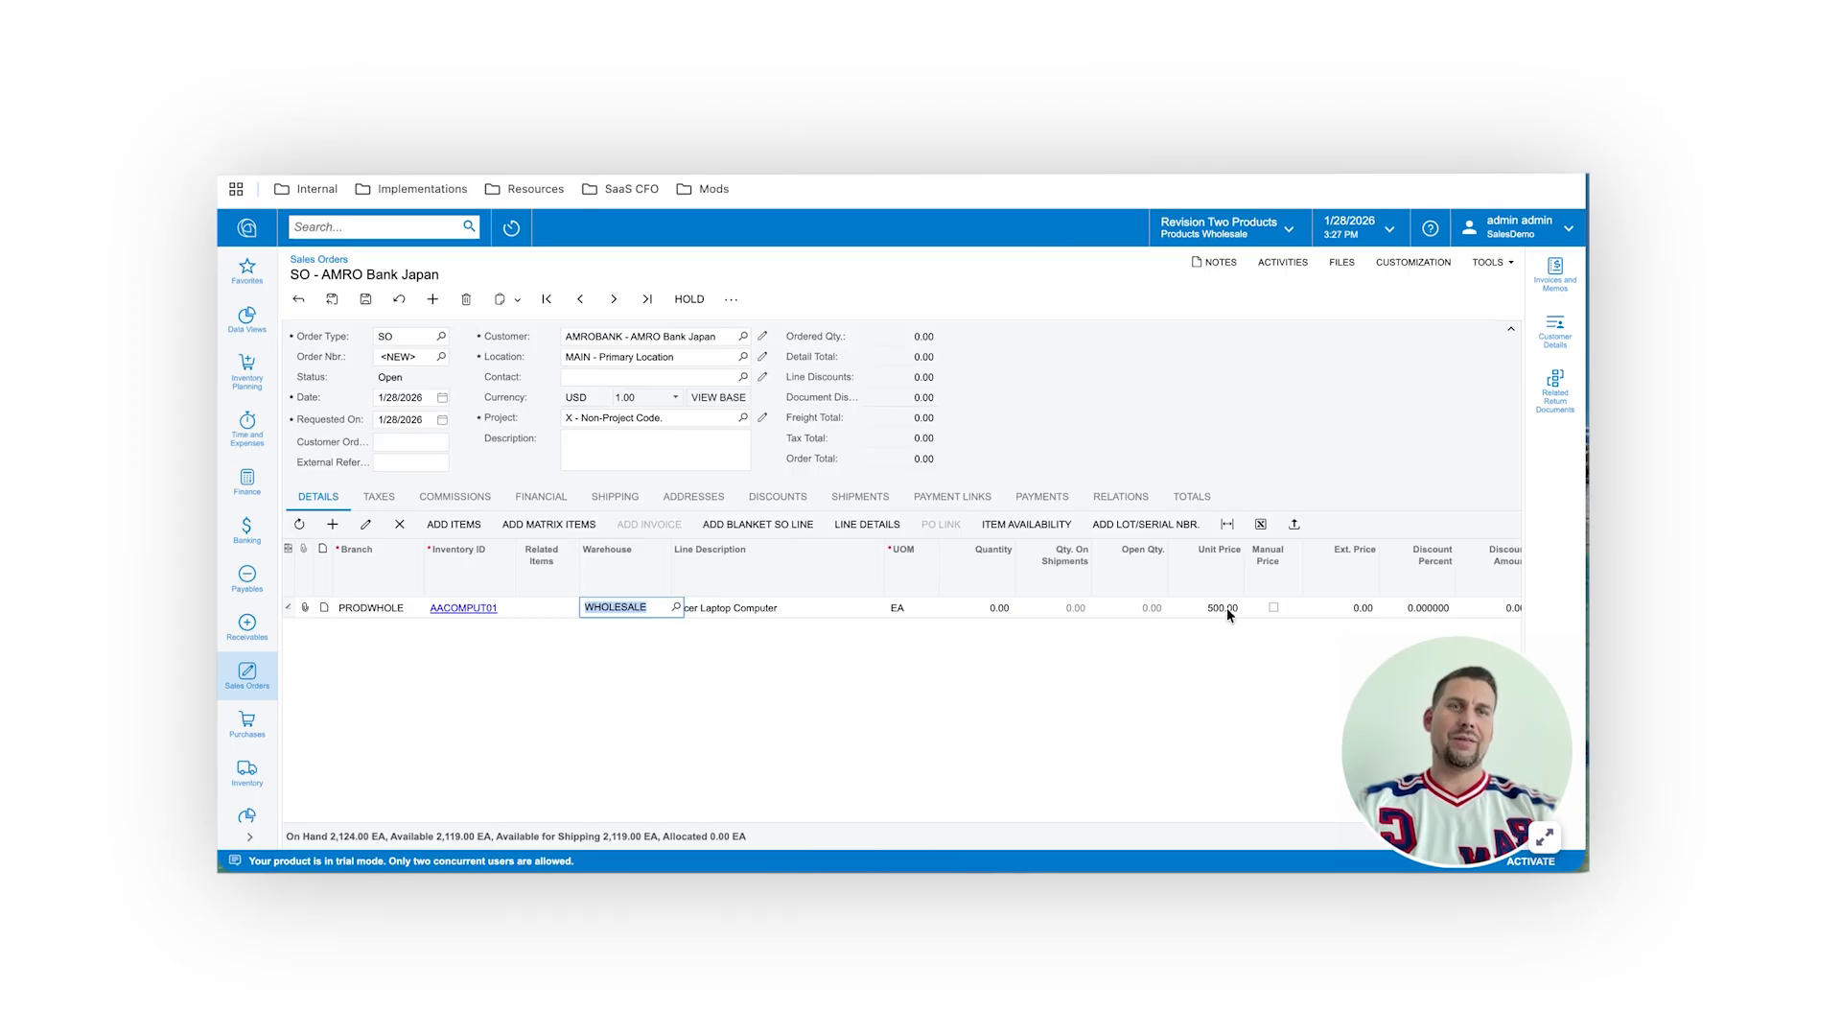
click(988, 608)
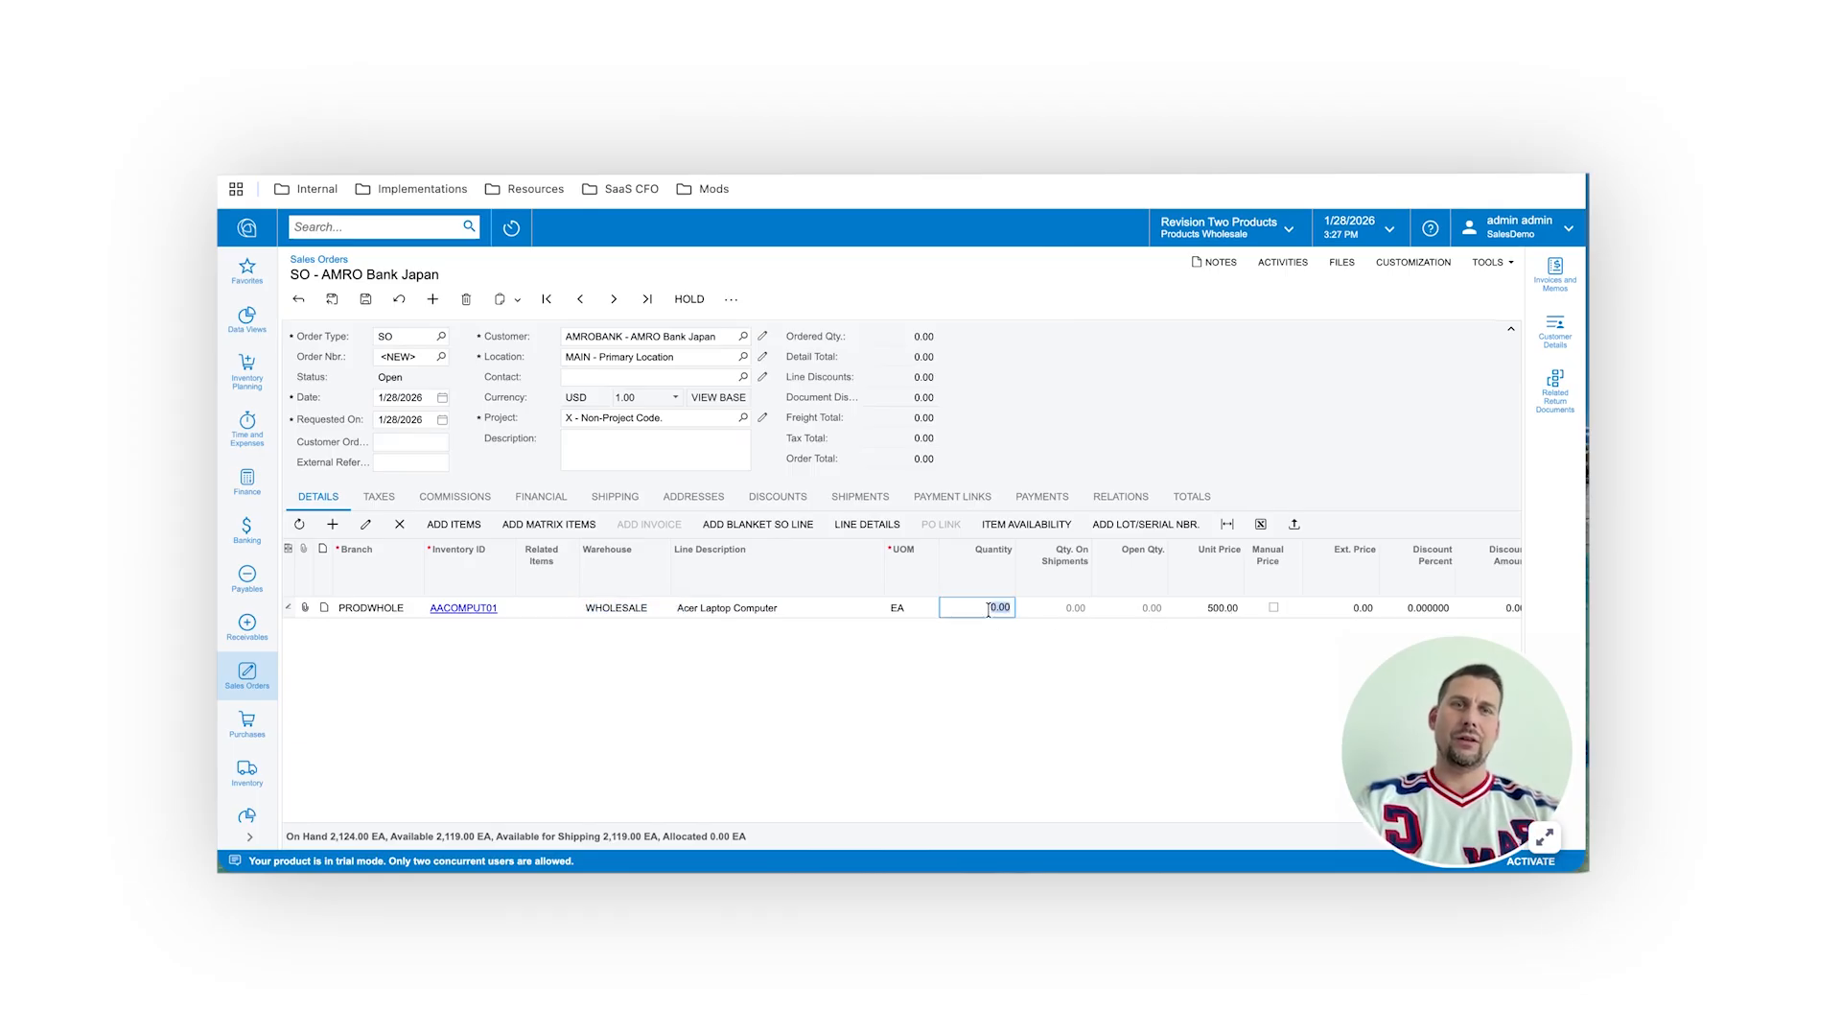
key(Tab)
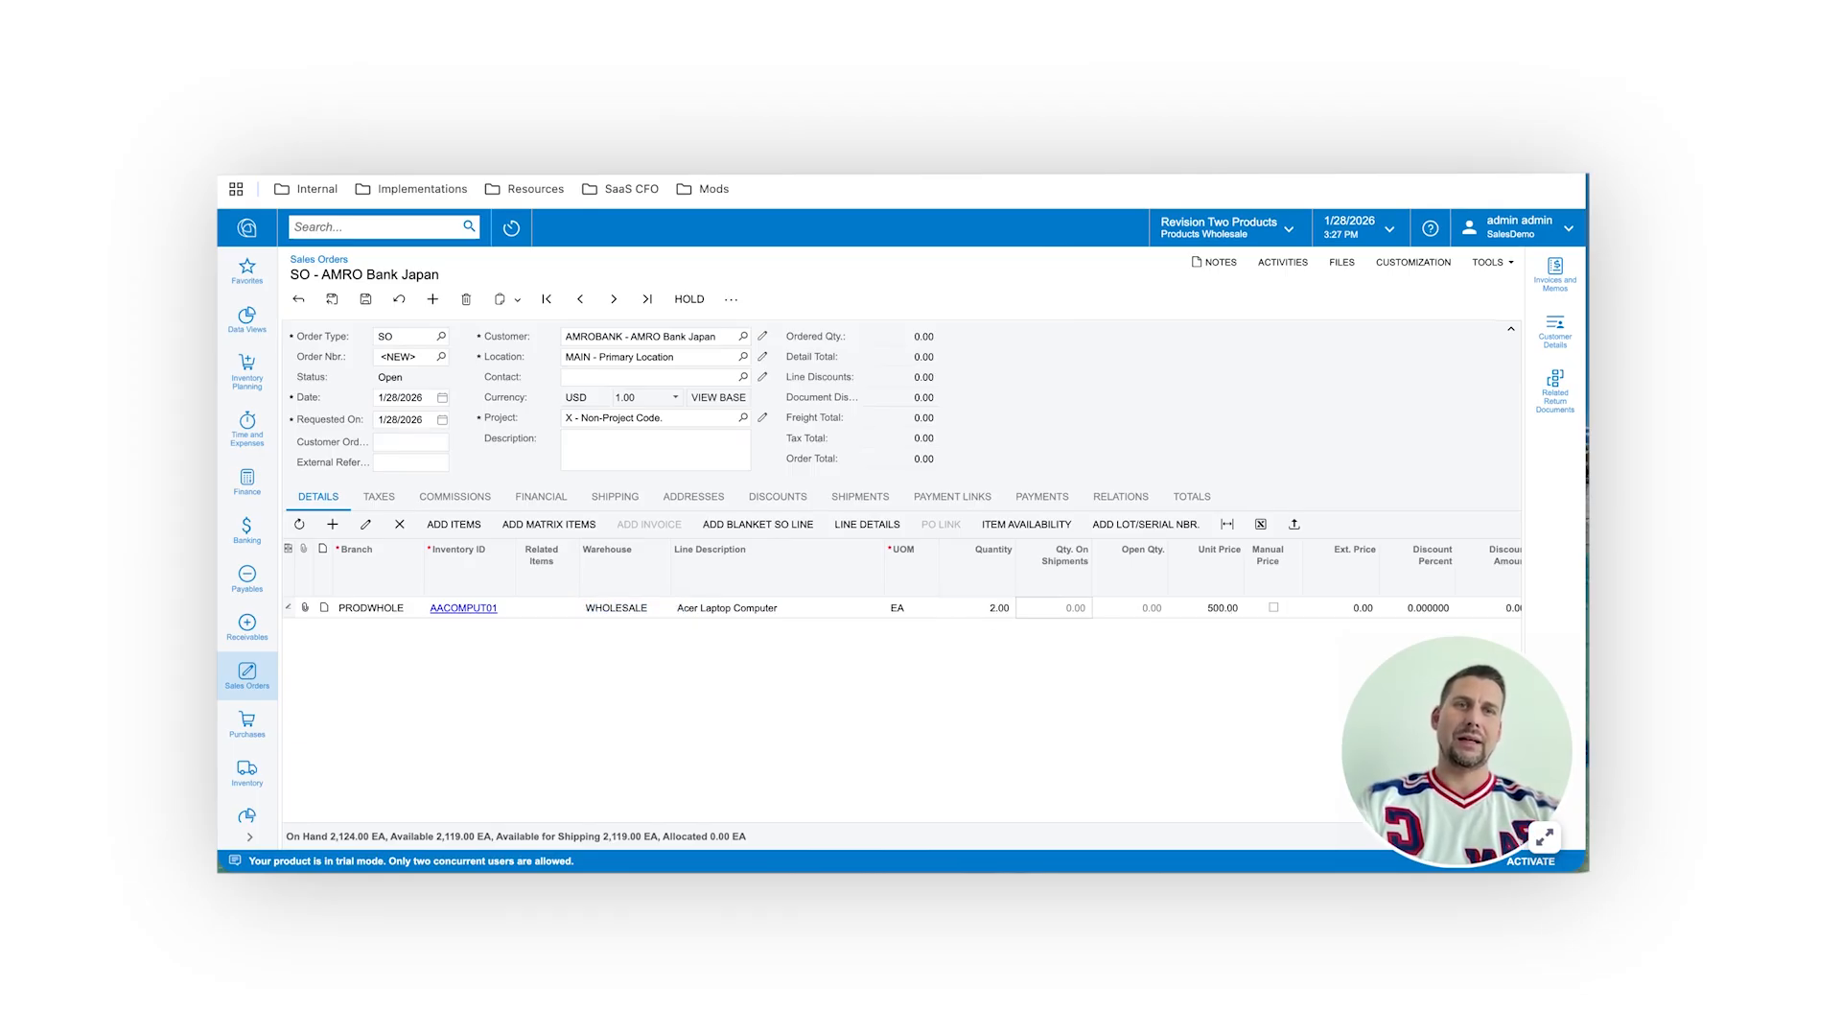
key(Tab)
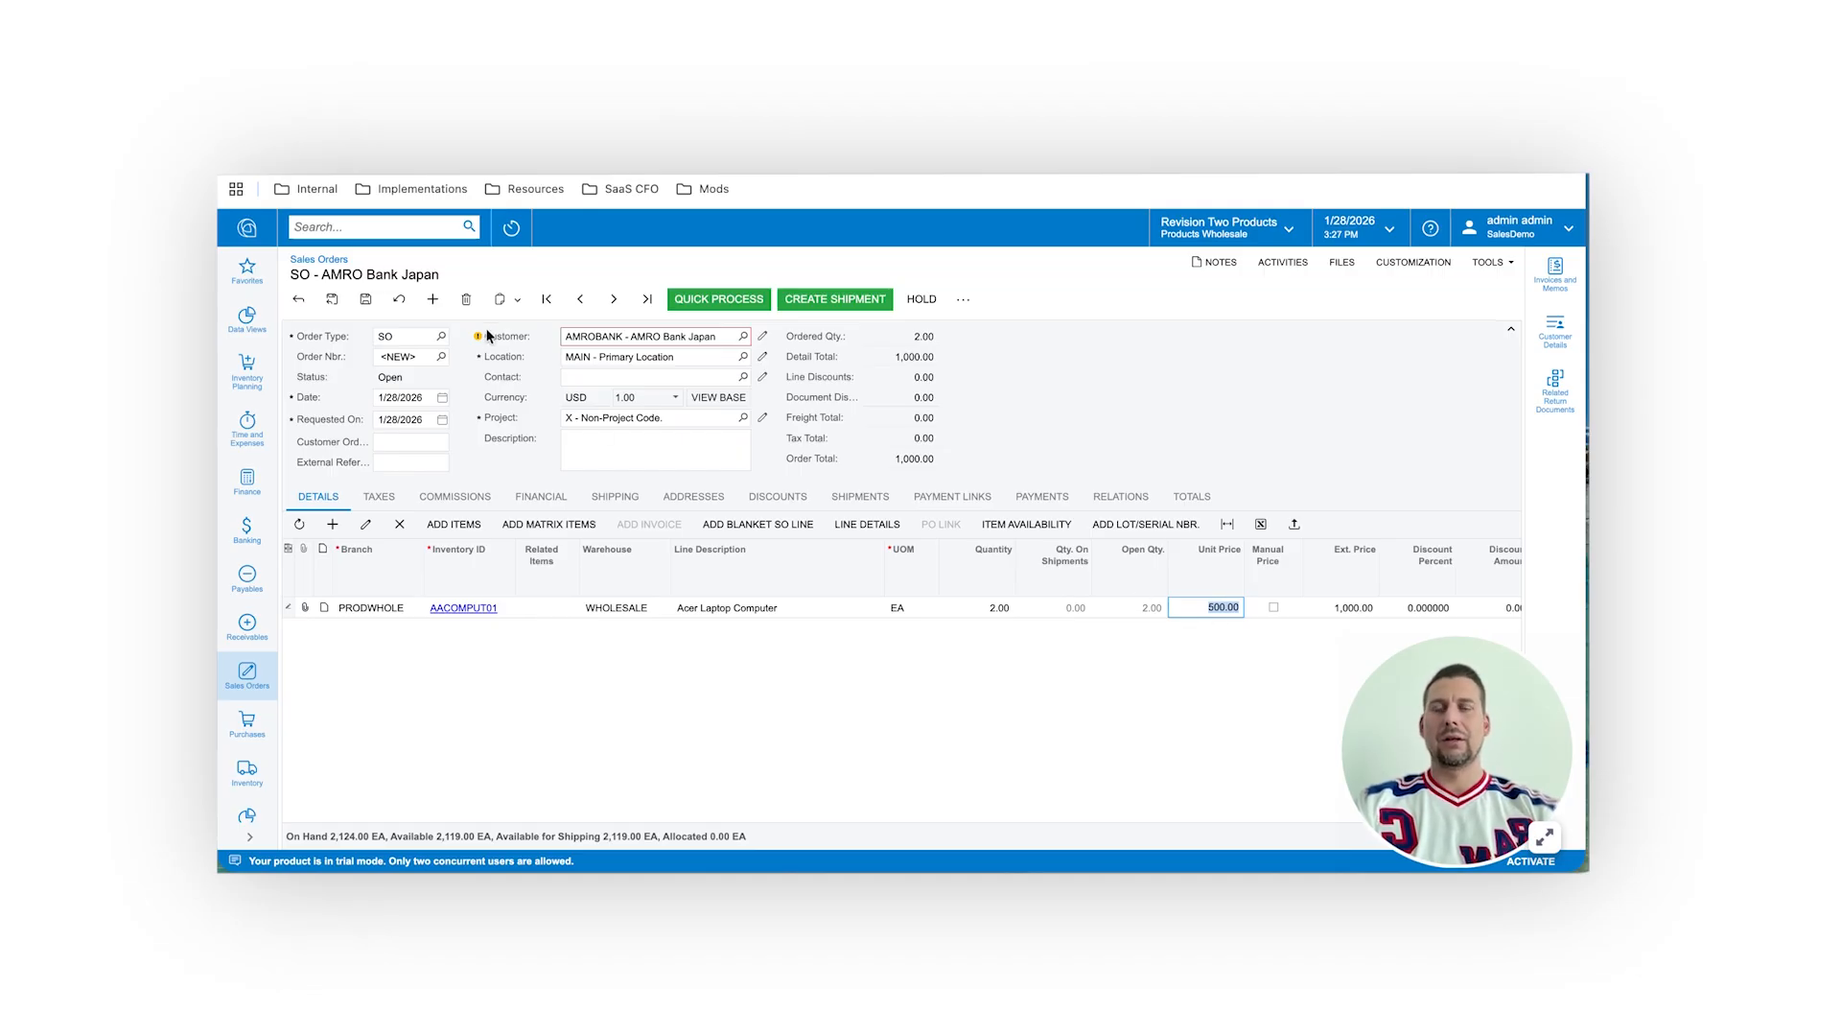
mouse_move(479, 338)
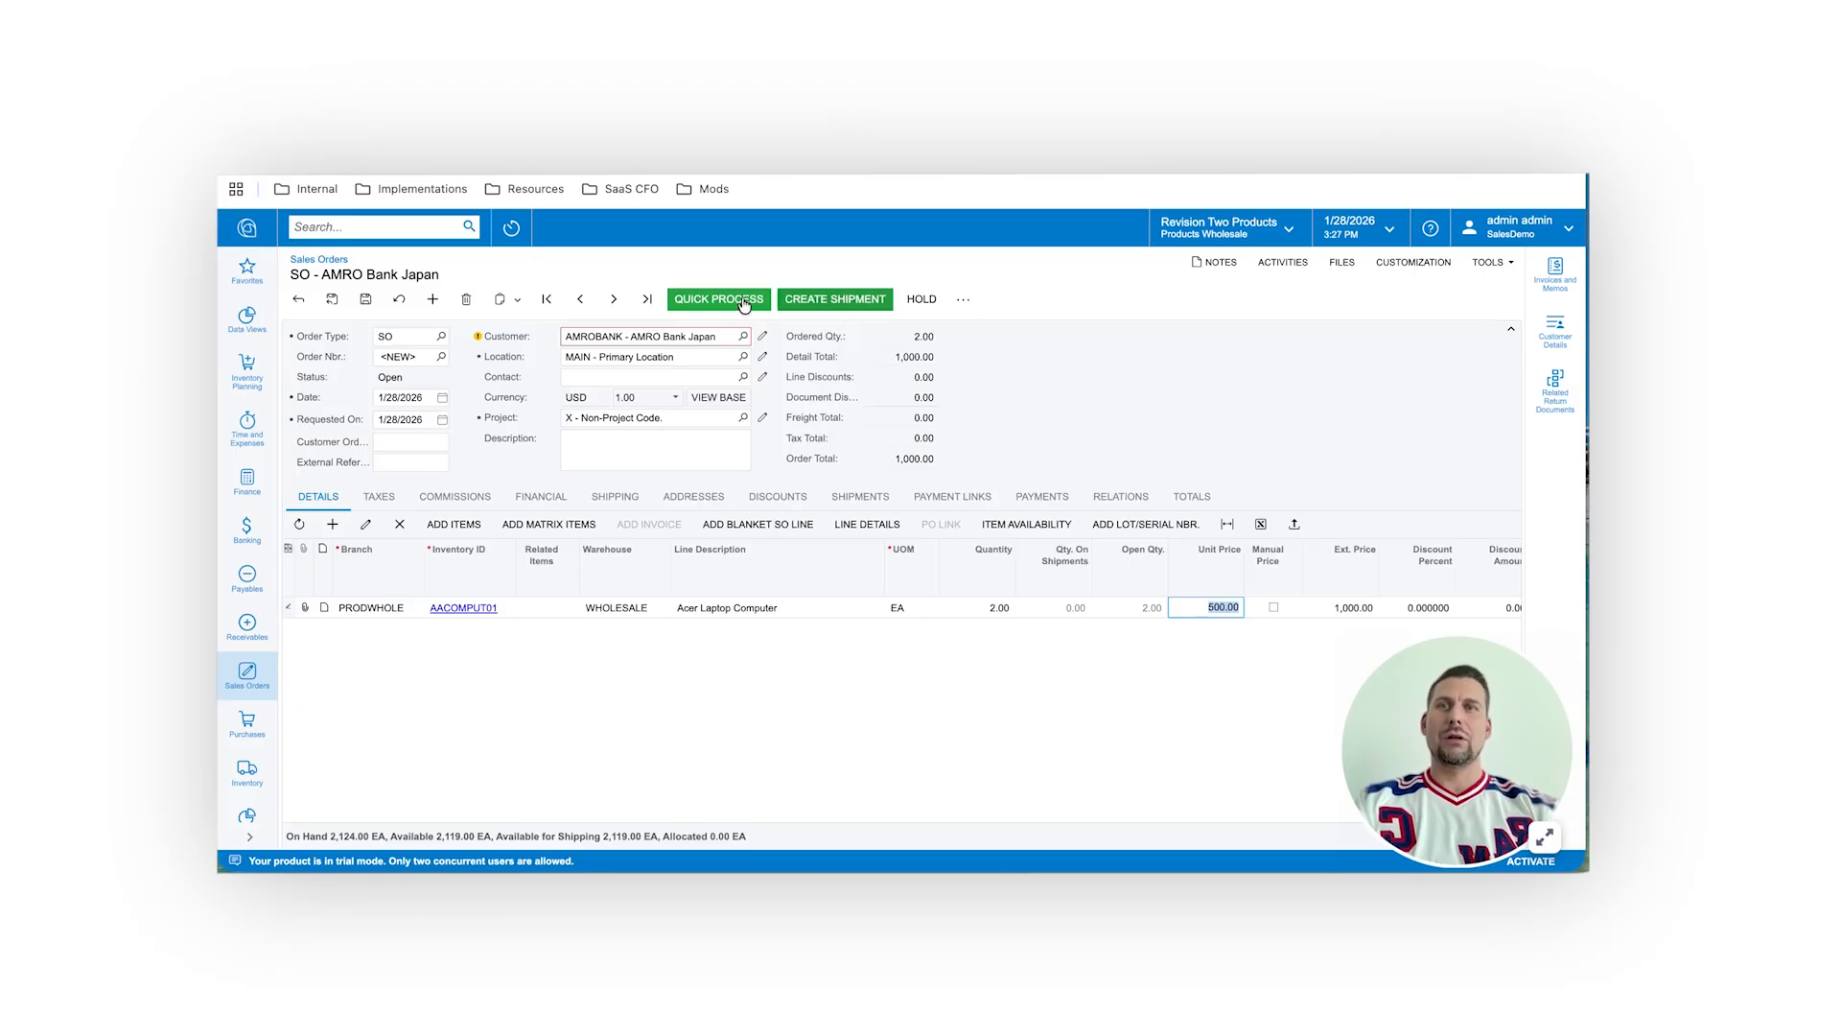
Create a shipment for the sales order from the Wholesale Warehouse dated 1/28/2026, and confirm the shipment
click(849, 301)
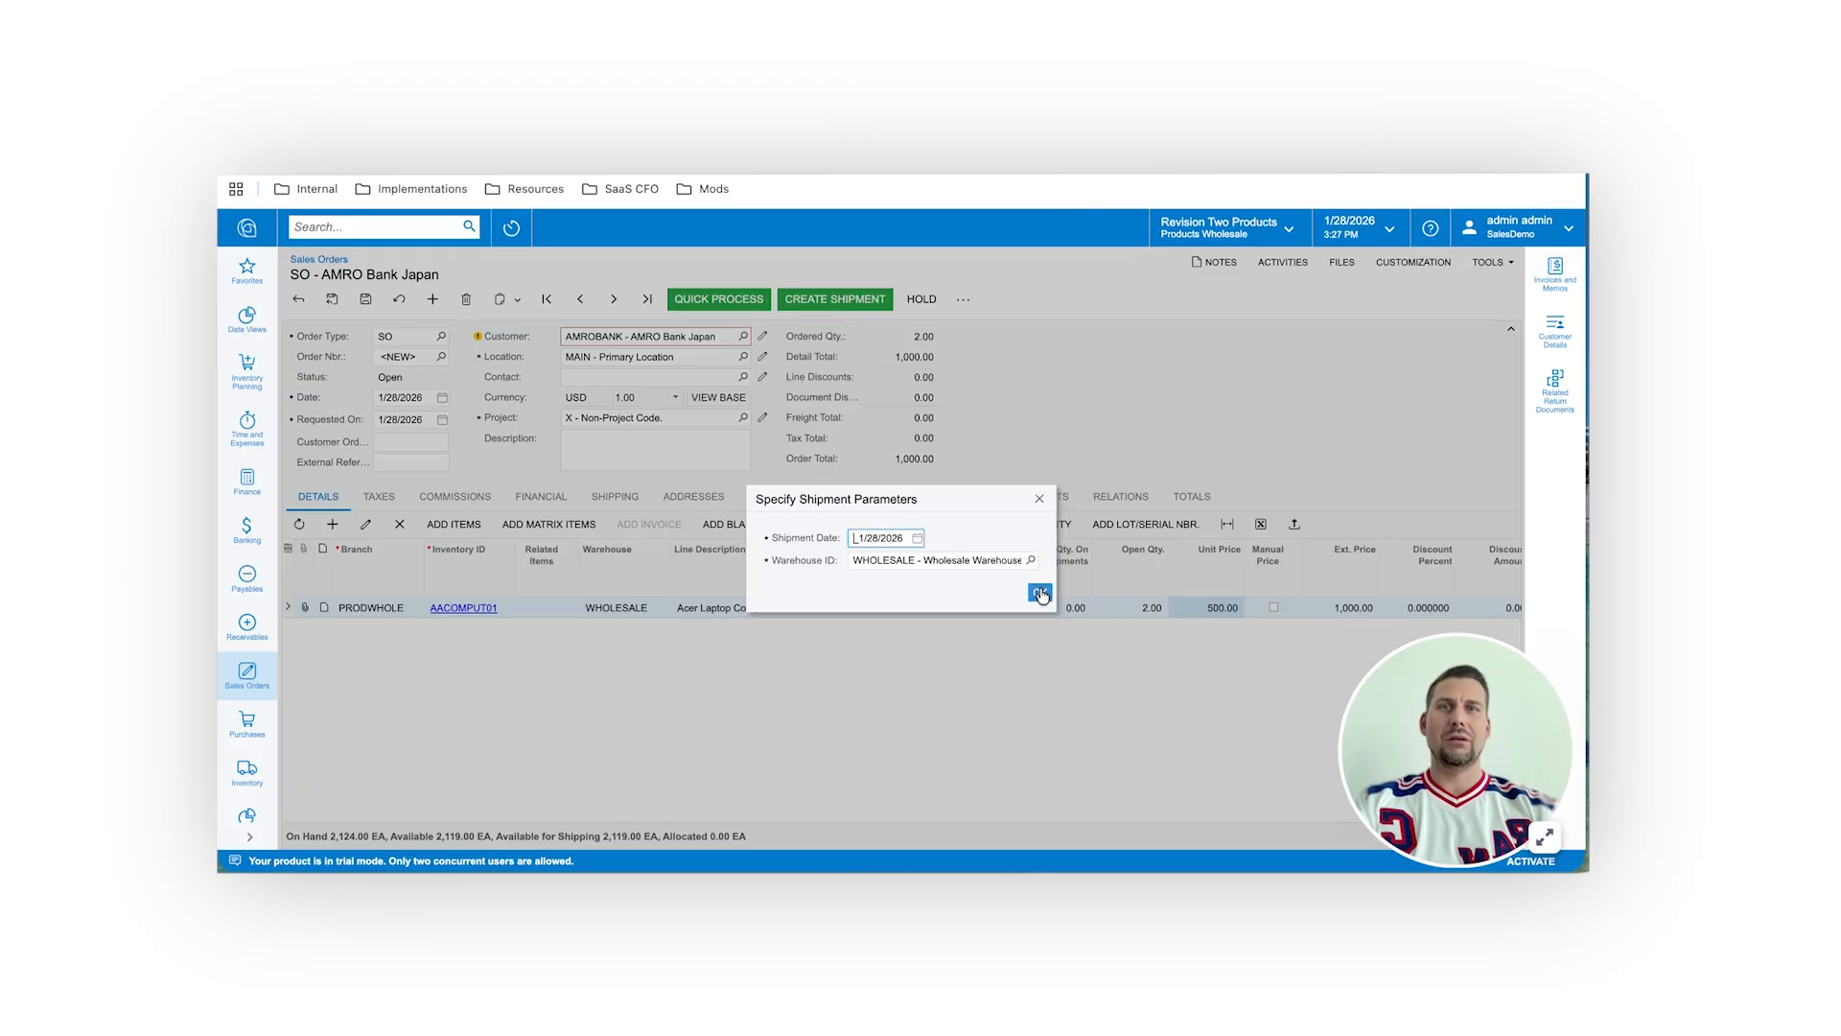
click(1041, 593)
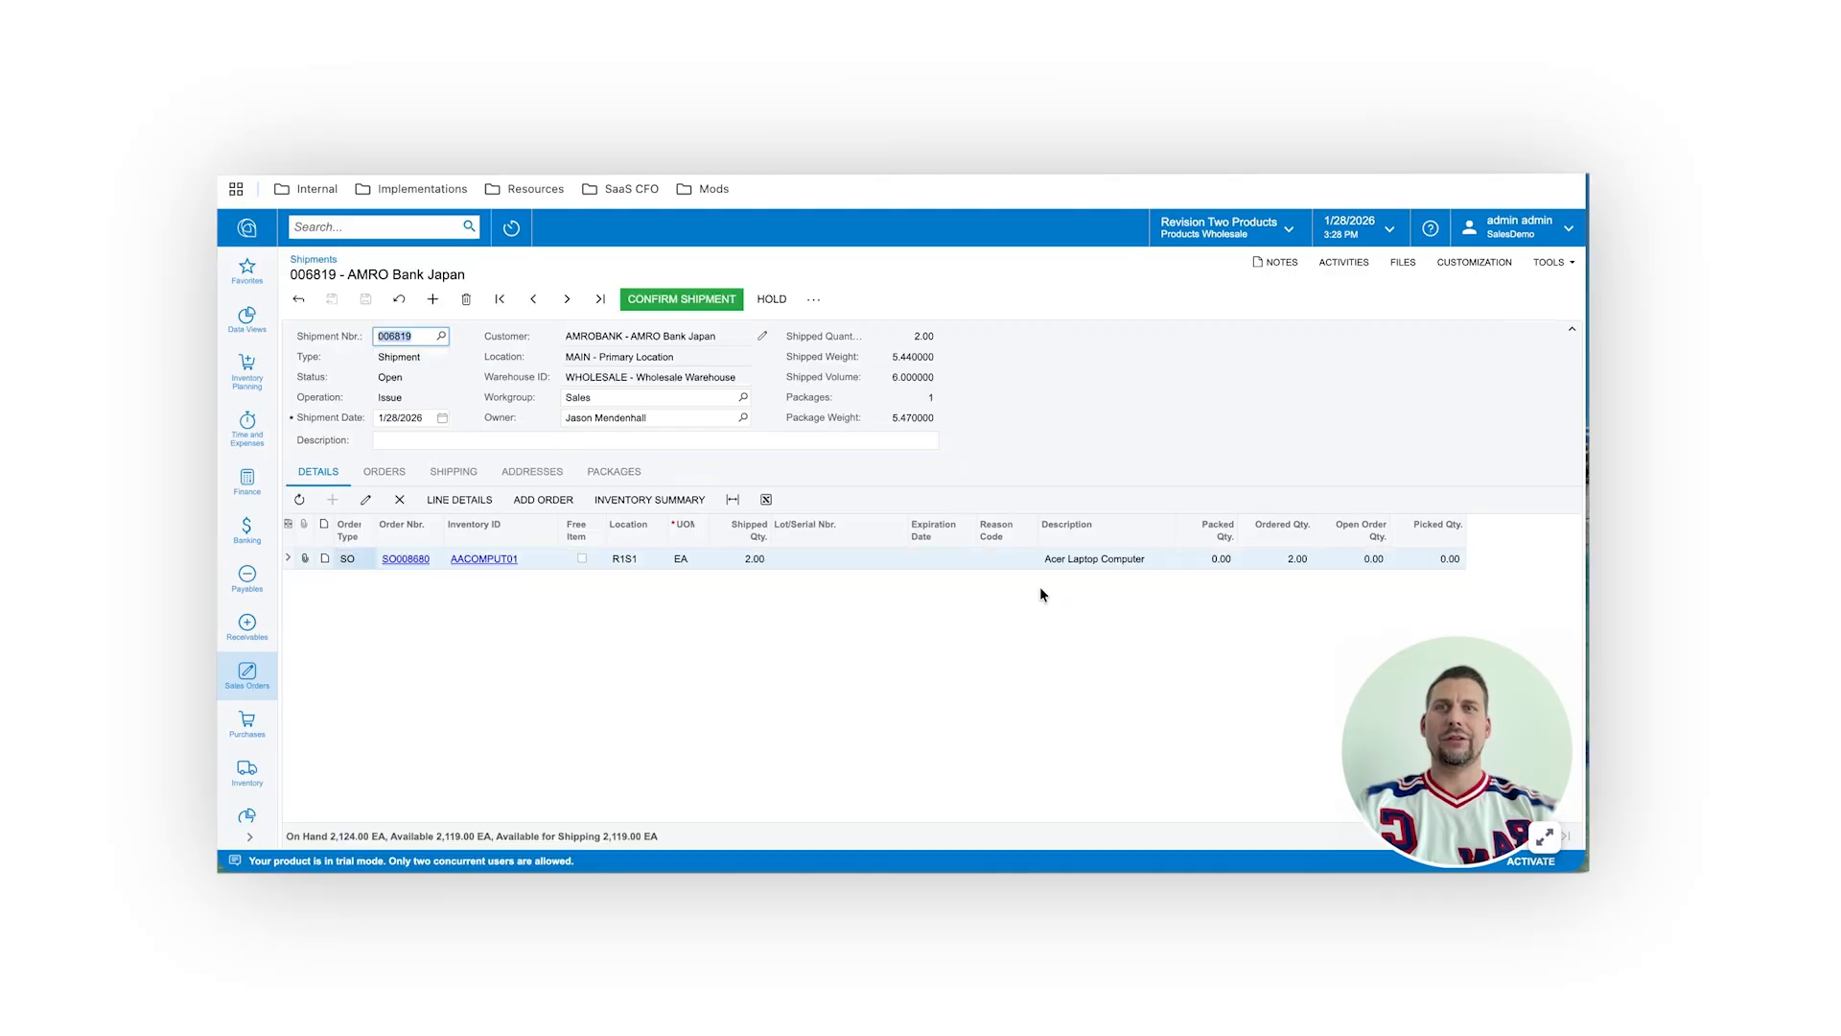
click(681, 298)
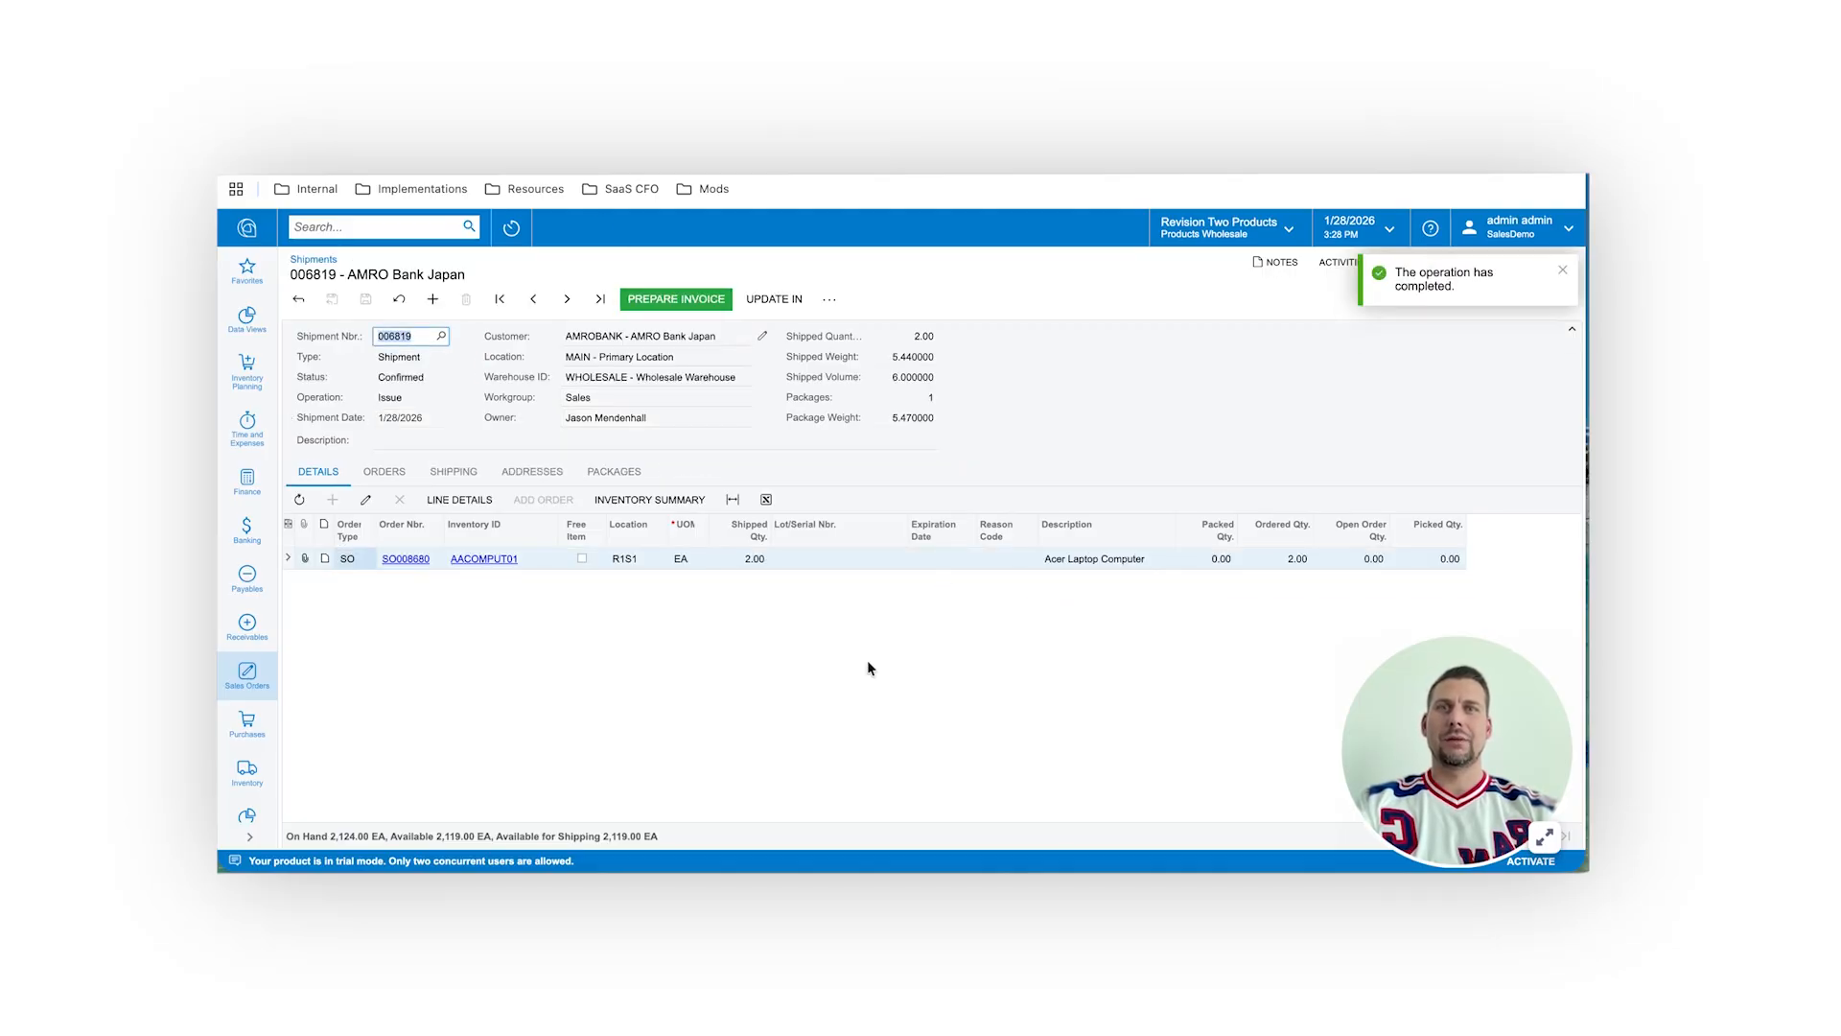
Prepare the invoice for the confirmed shipment and release it after removing its credit hold
click(691, 301)
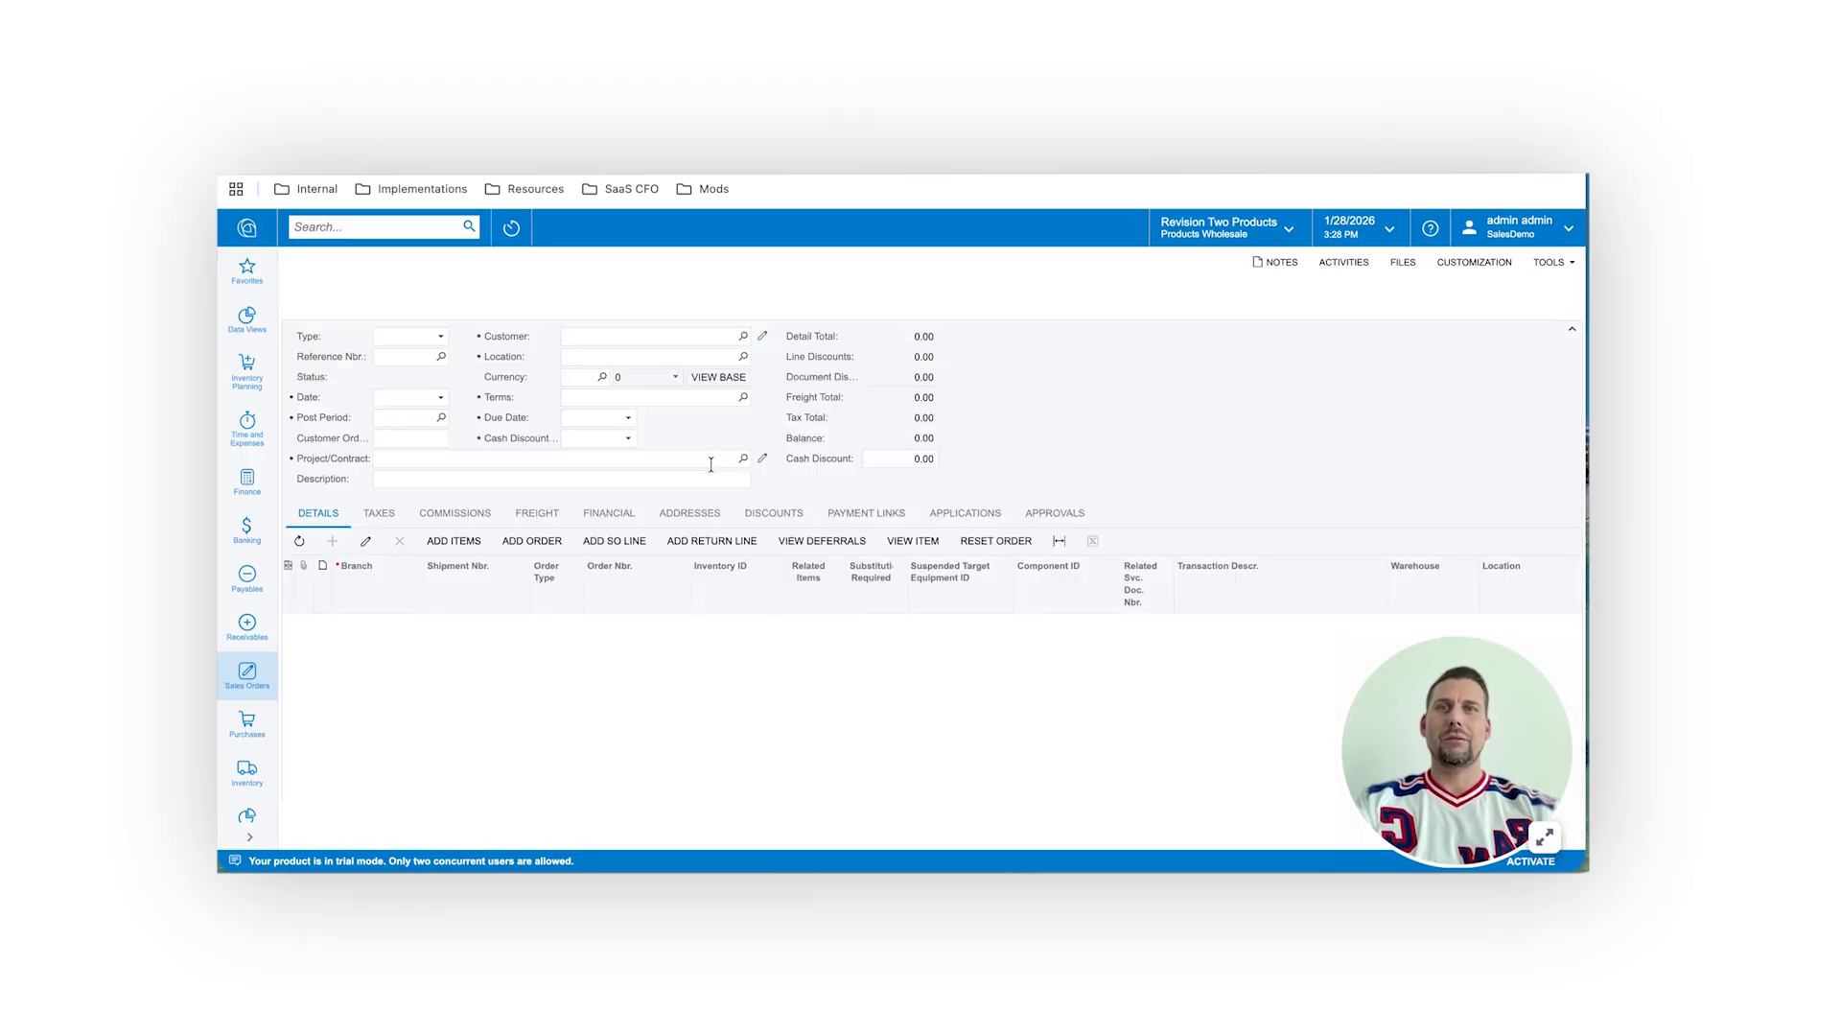
click(712, 468)
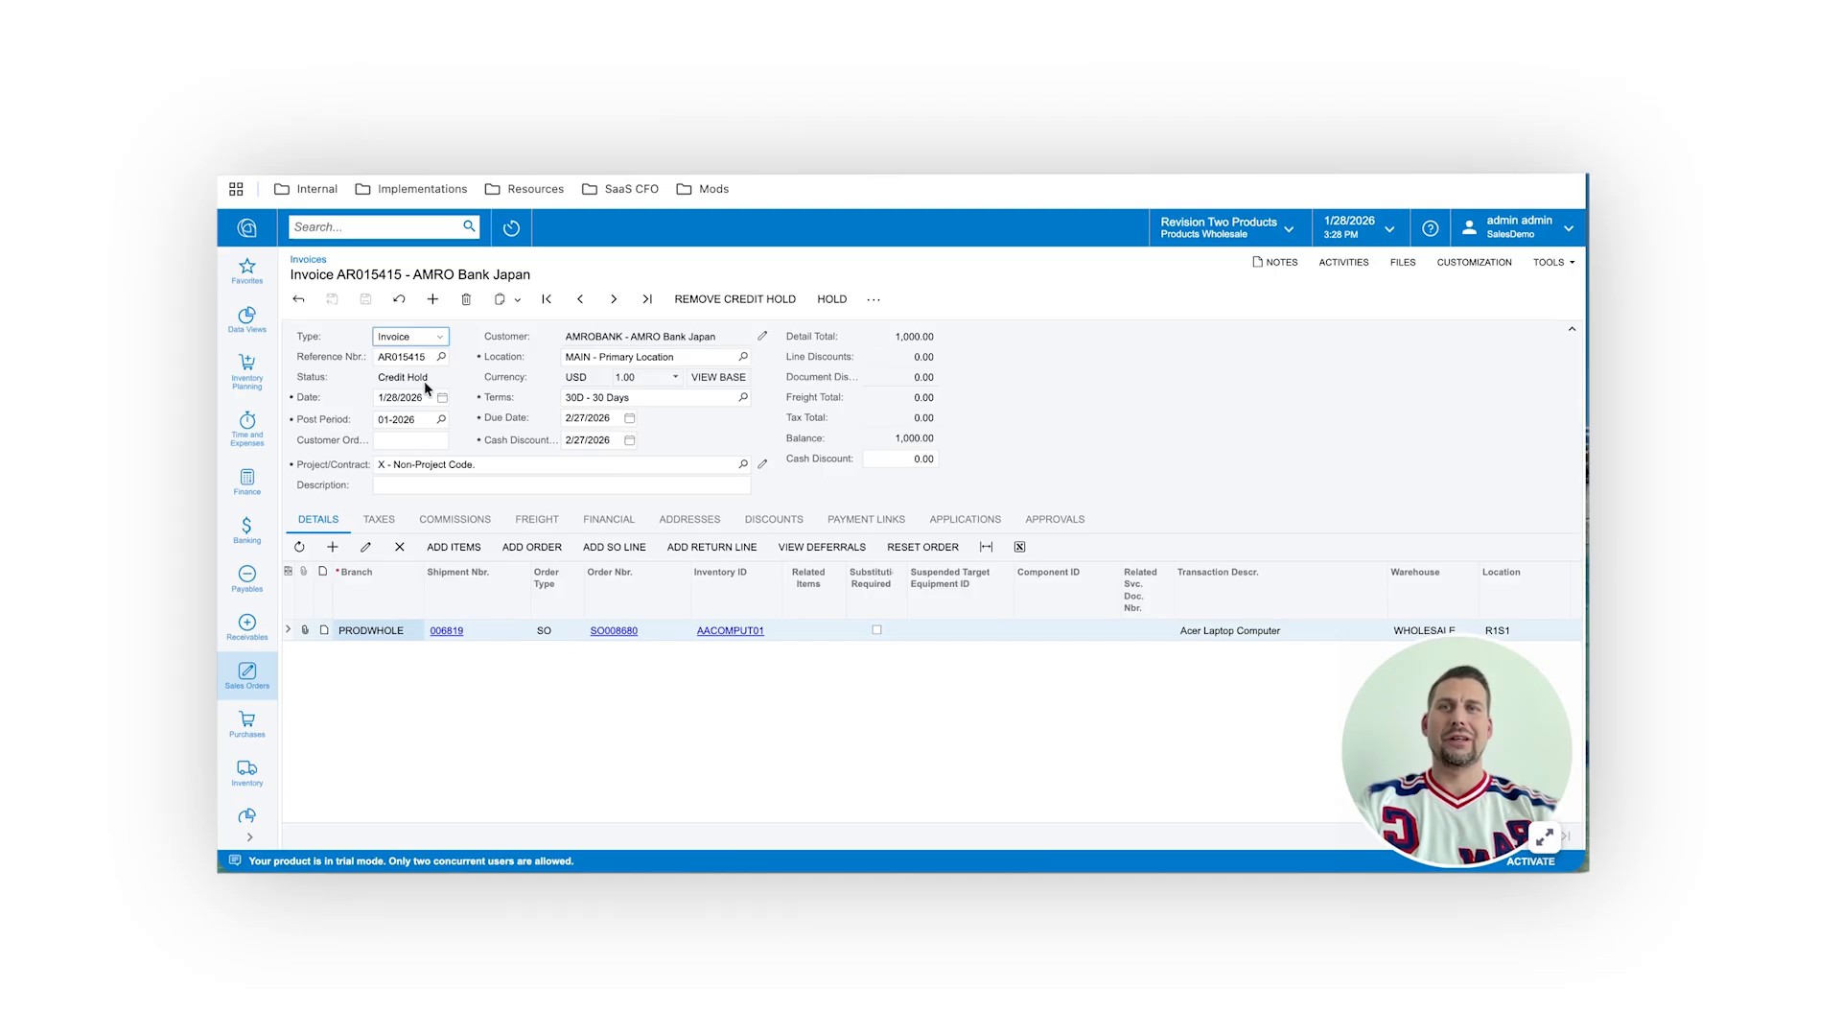
click(752, 305)
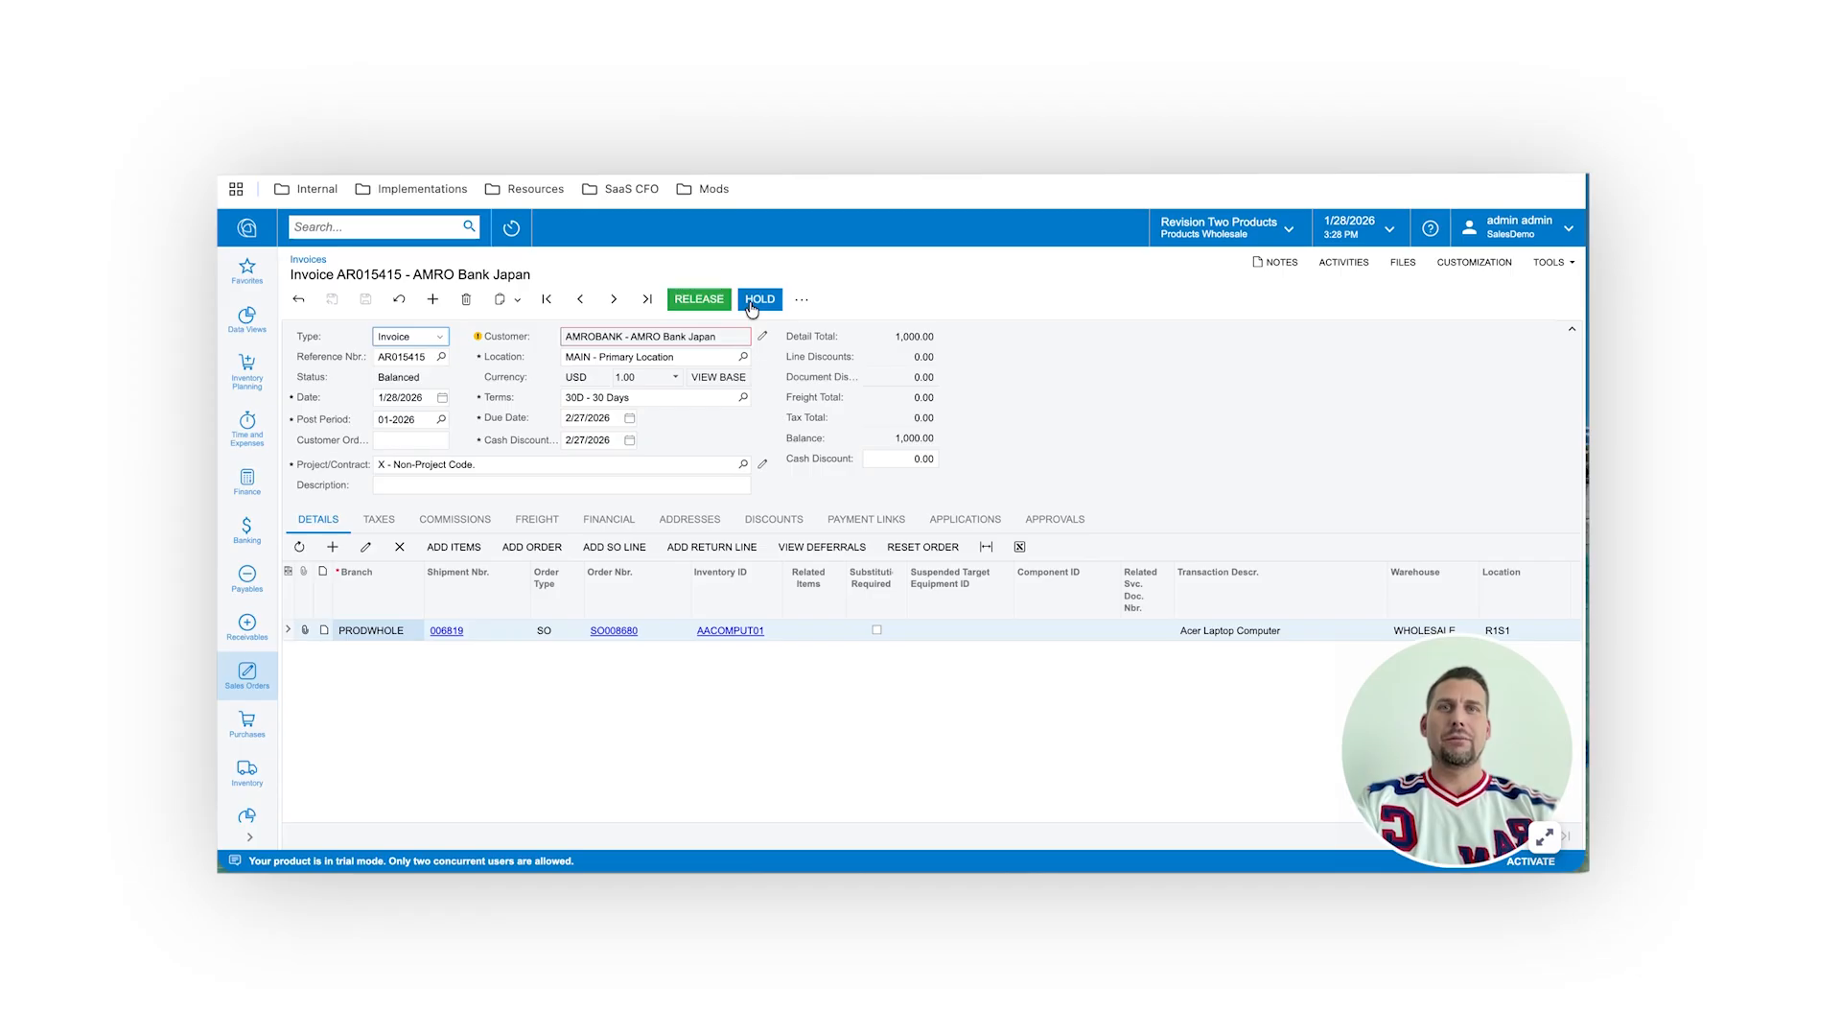
click(699, 305)
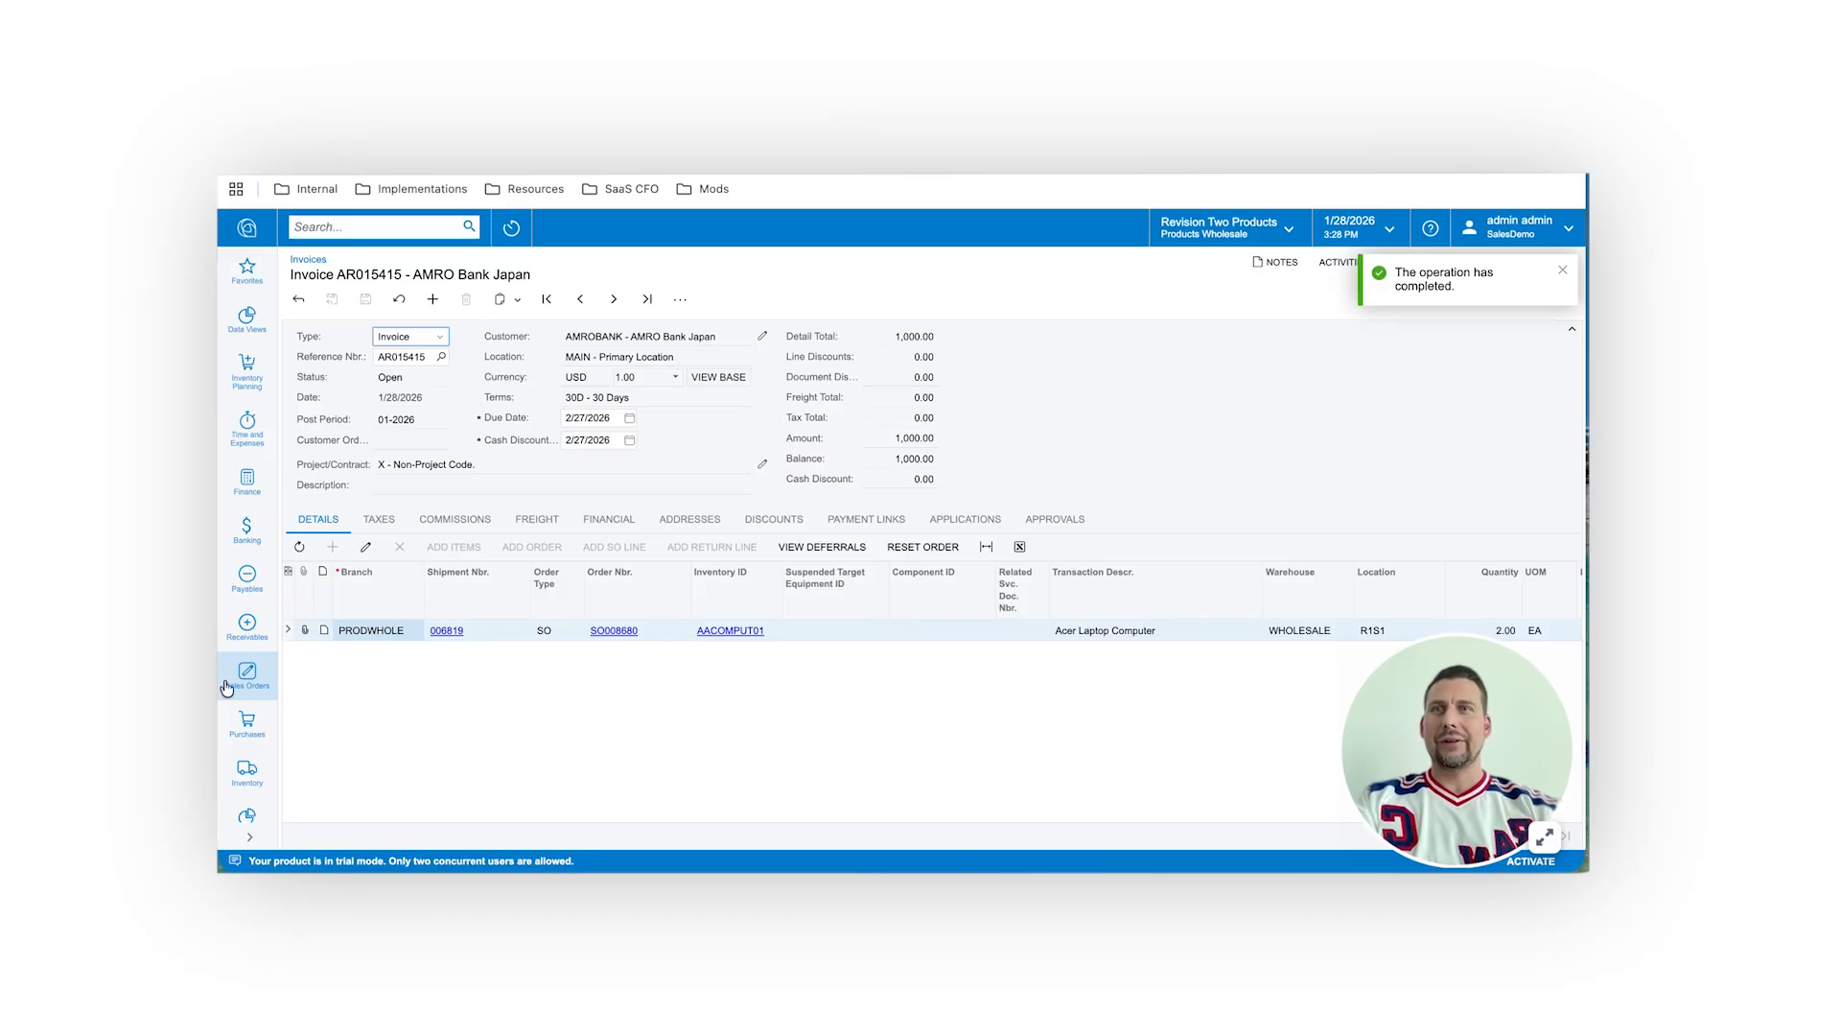
Return to the AMRO Bank Japan customer record and open its financial settings to check the available credit
click(247, 724)
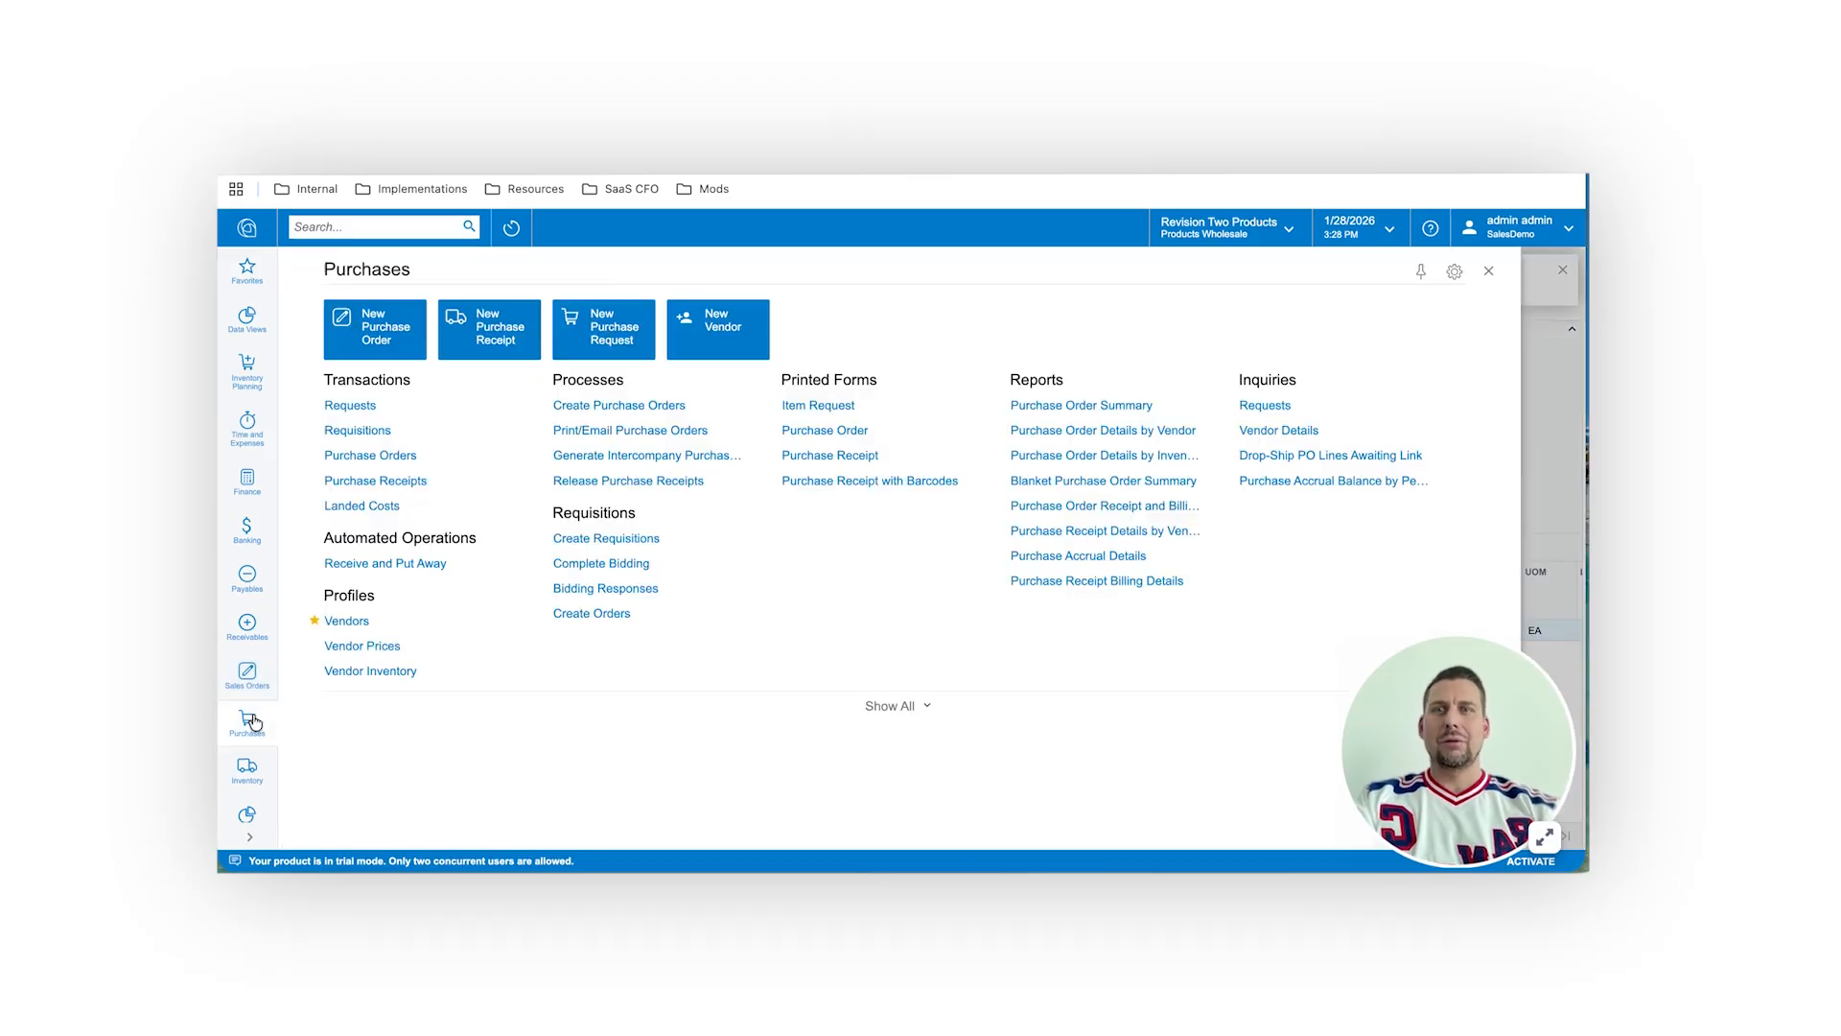
click(247, 671)
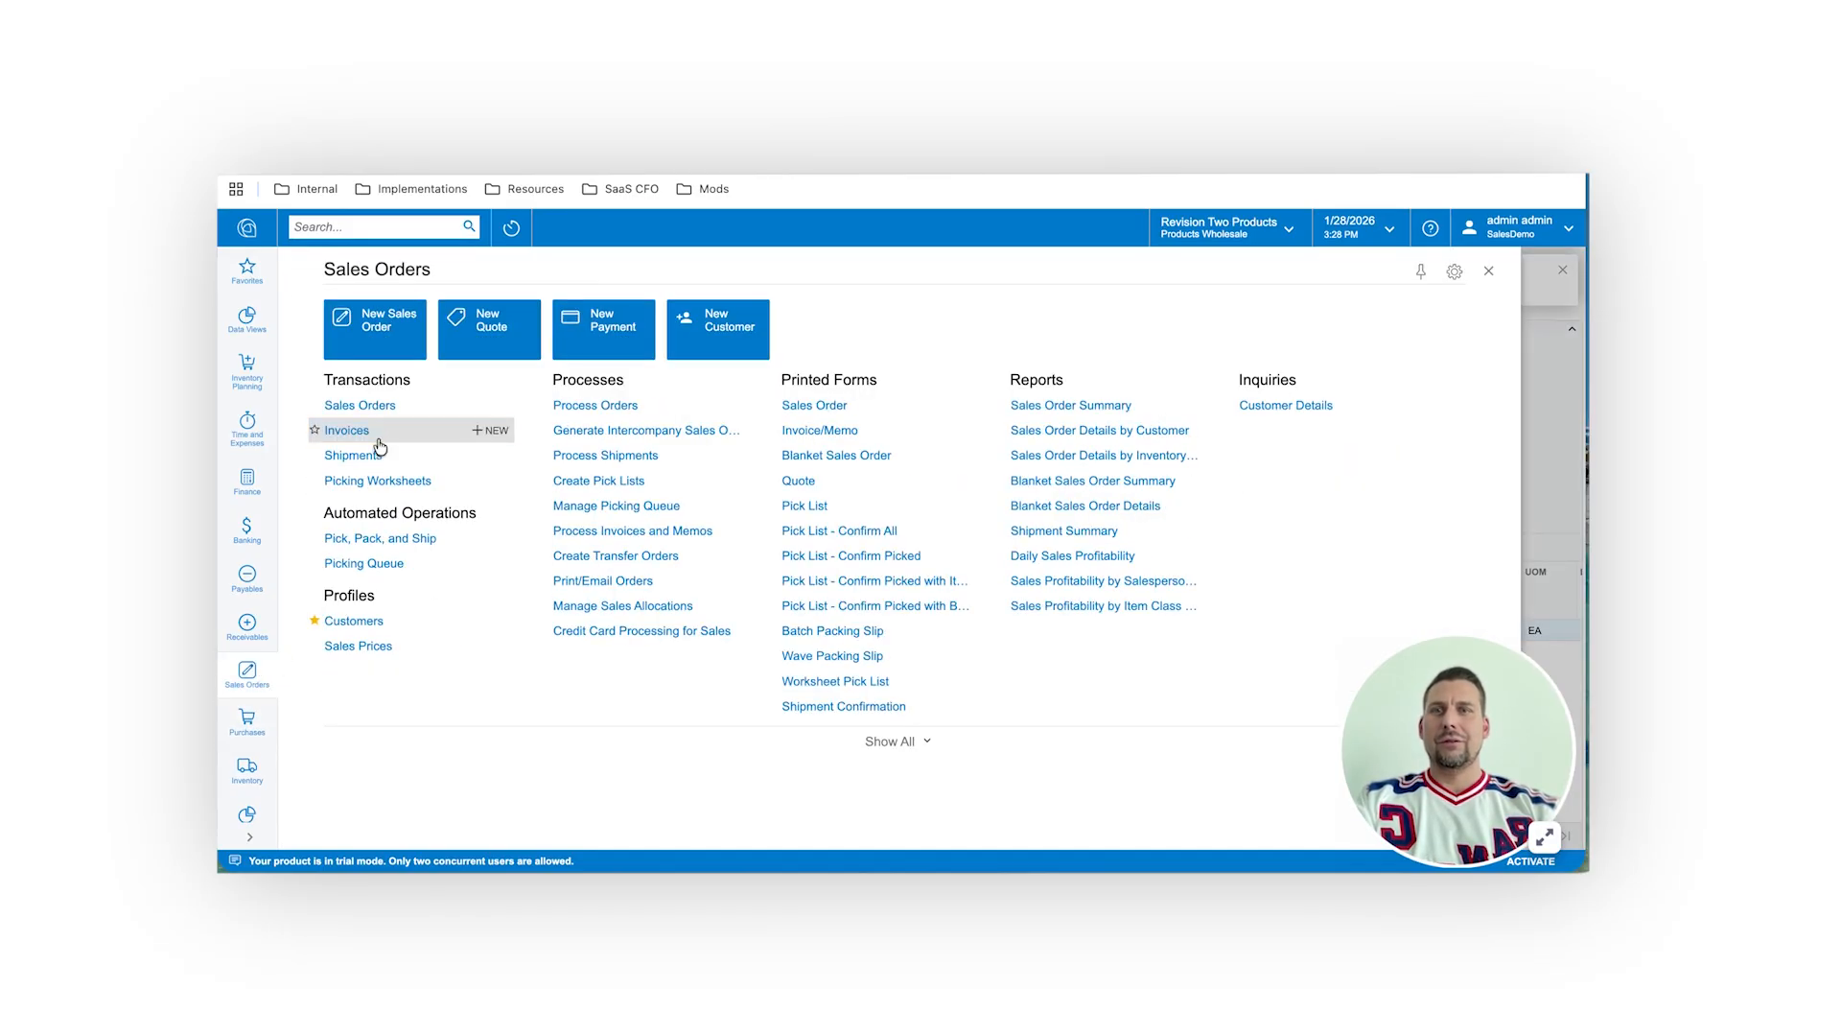
click(351, 620)
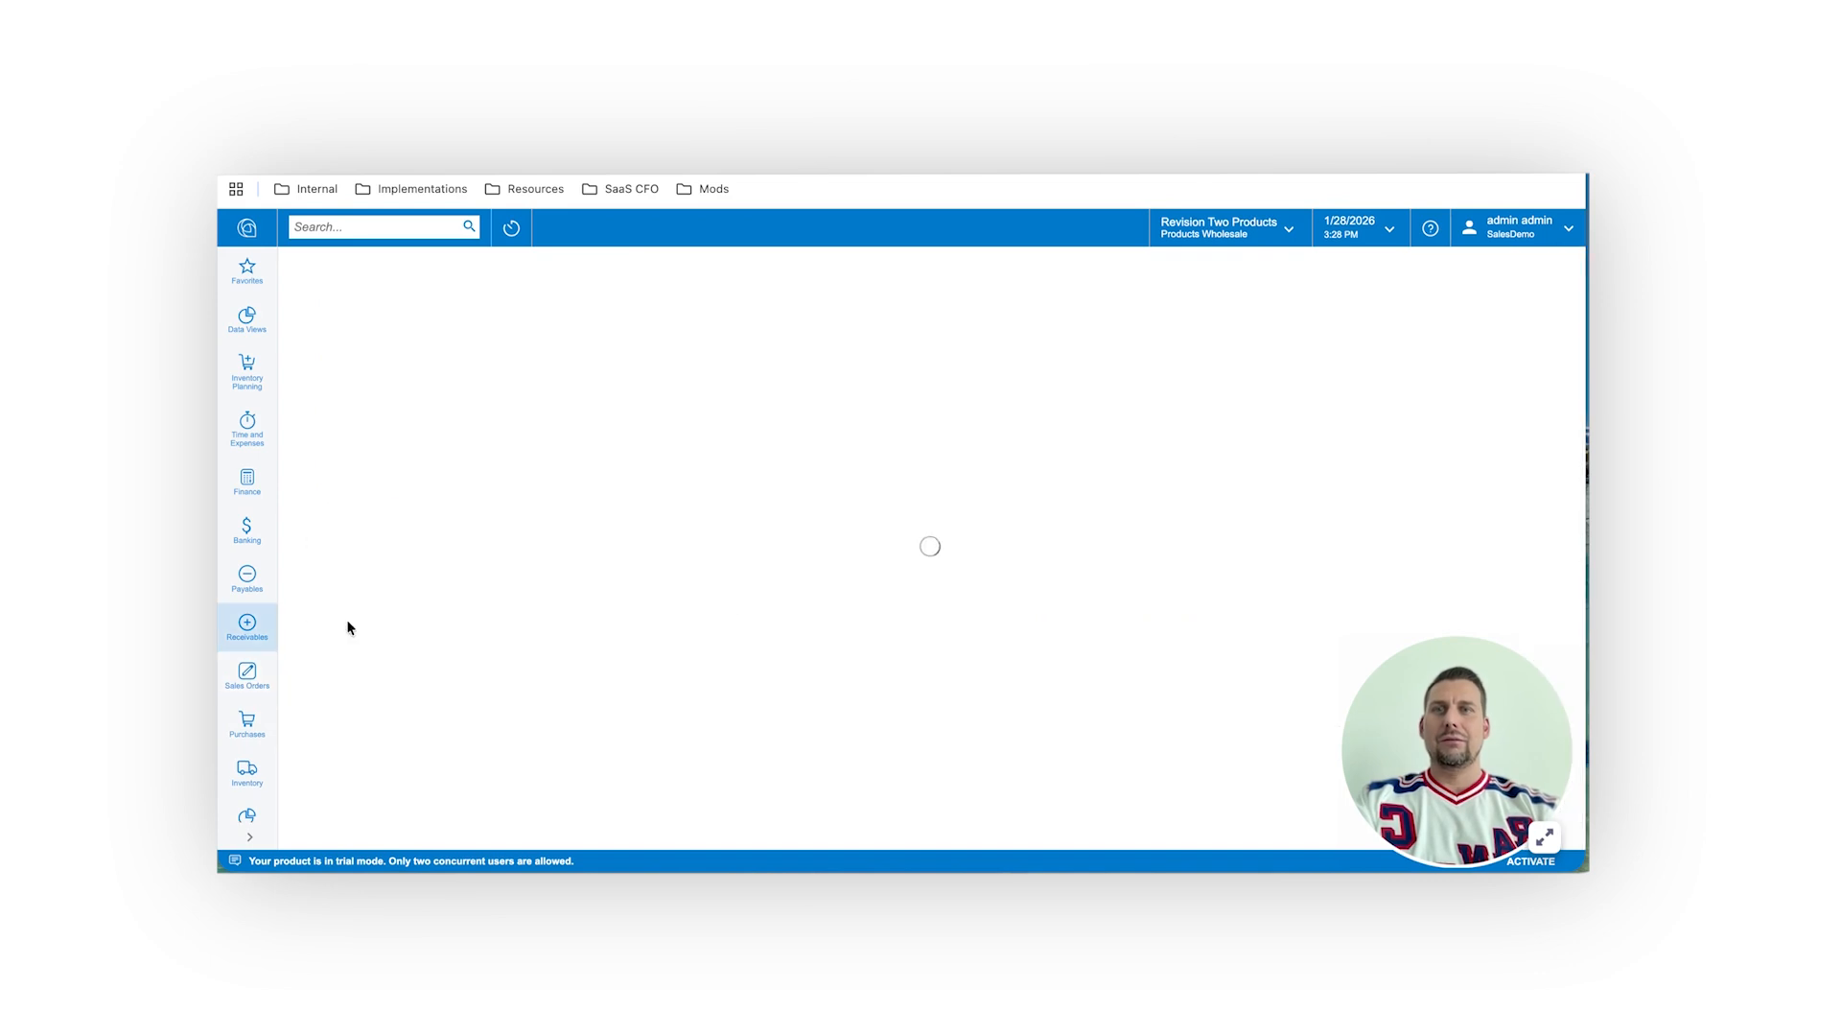
click(388, 580)
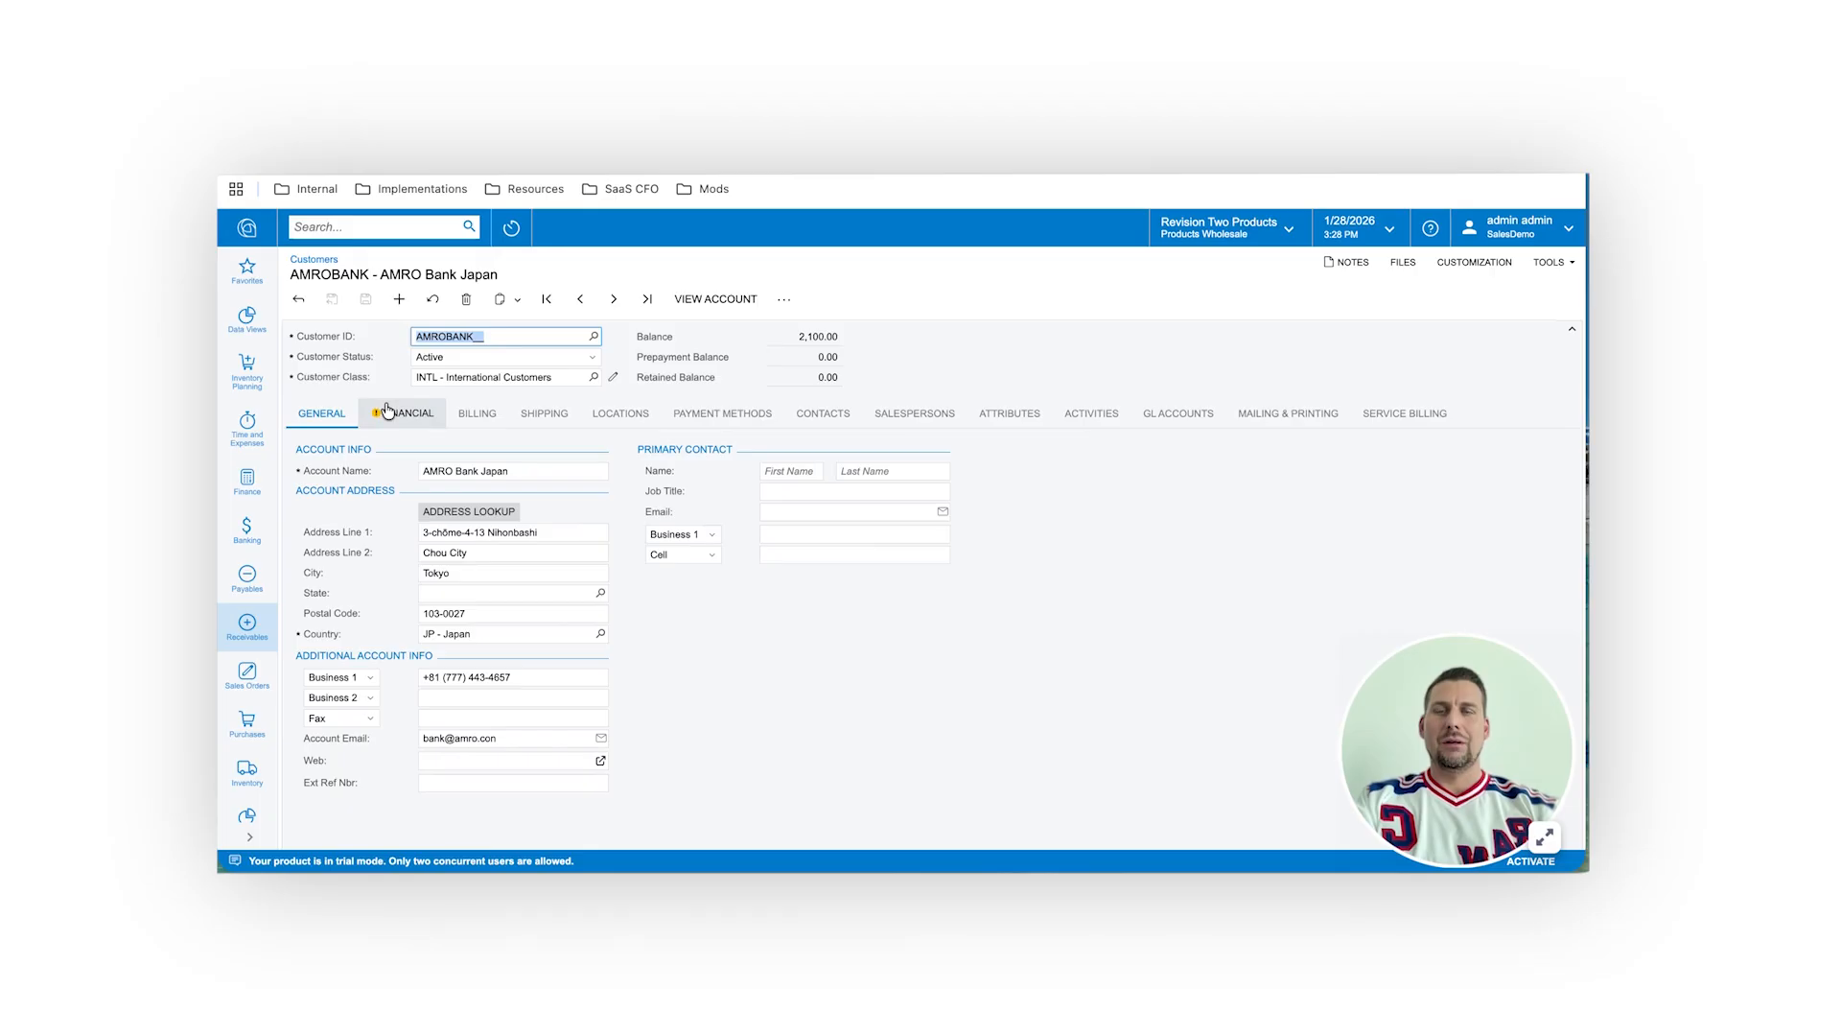
click(387, 413)
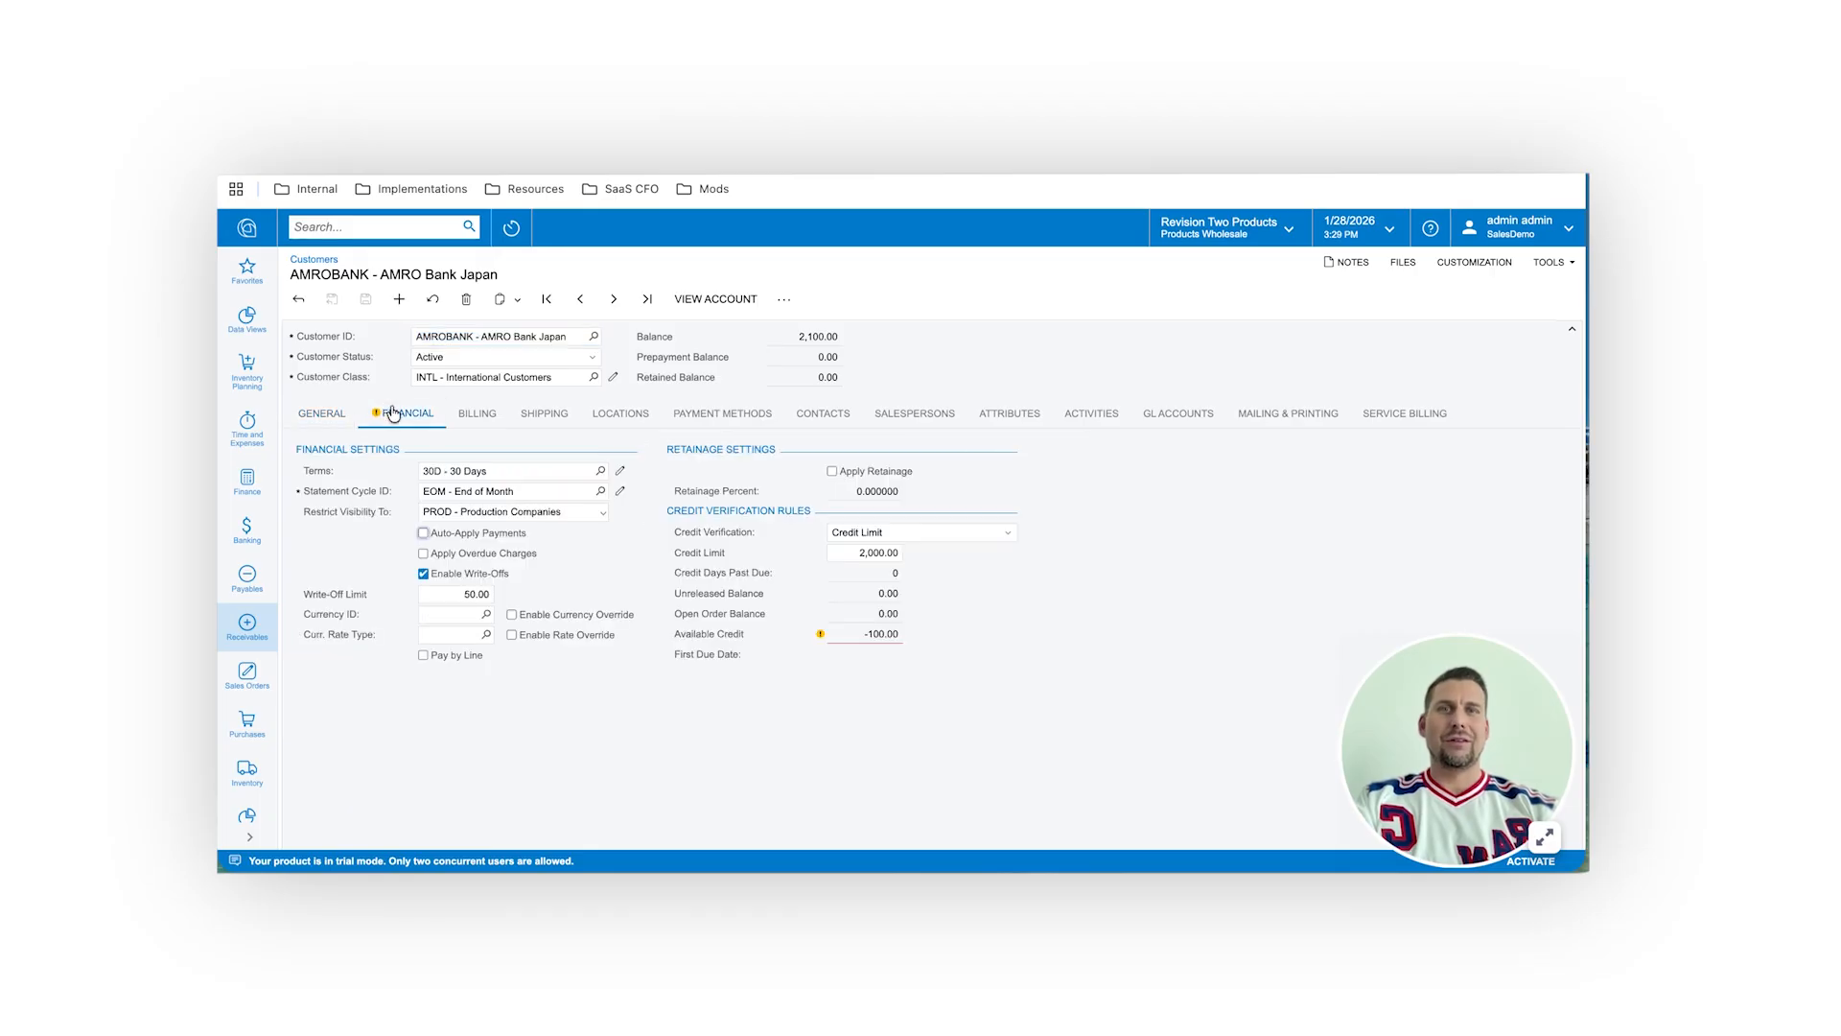
Change the customer's credit verification rule to Limit and Days Past Due
click(937, 533)
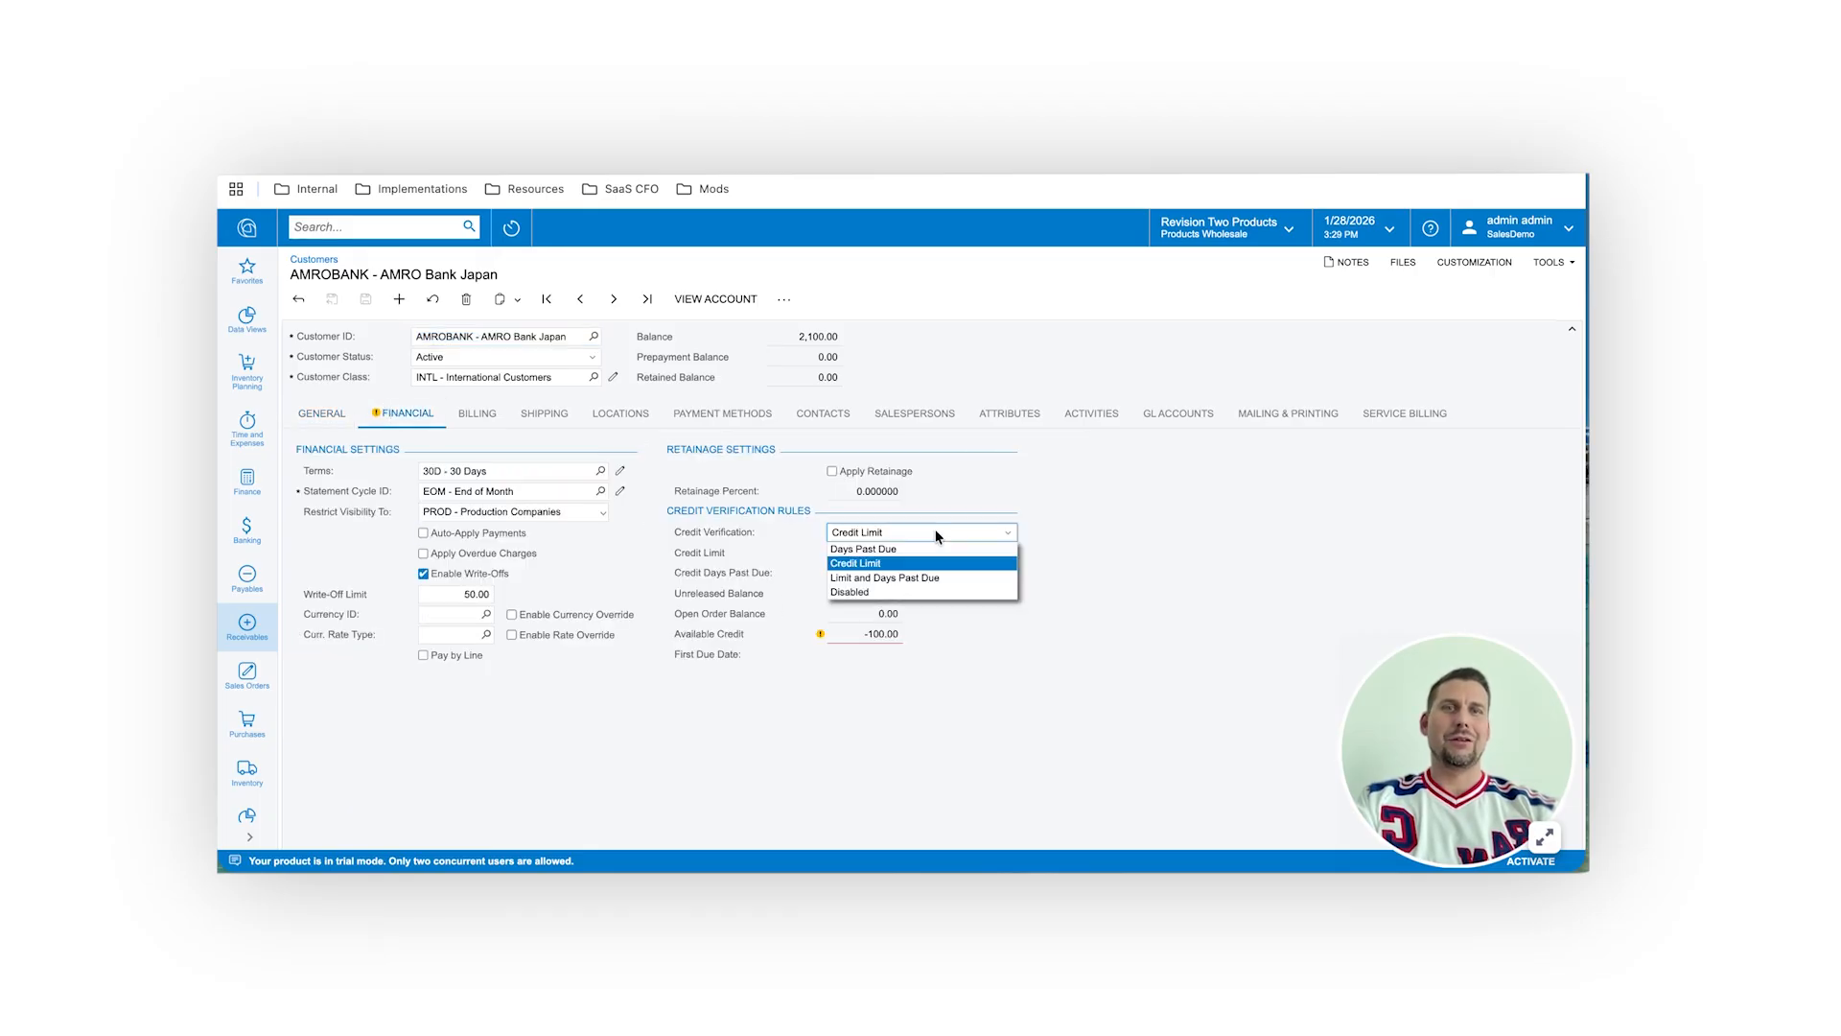
click(940, 579)
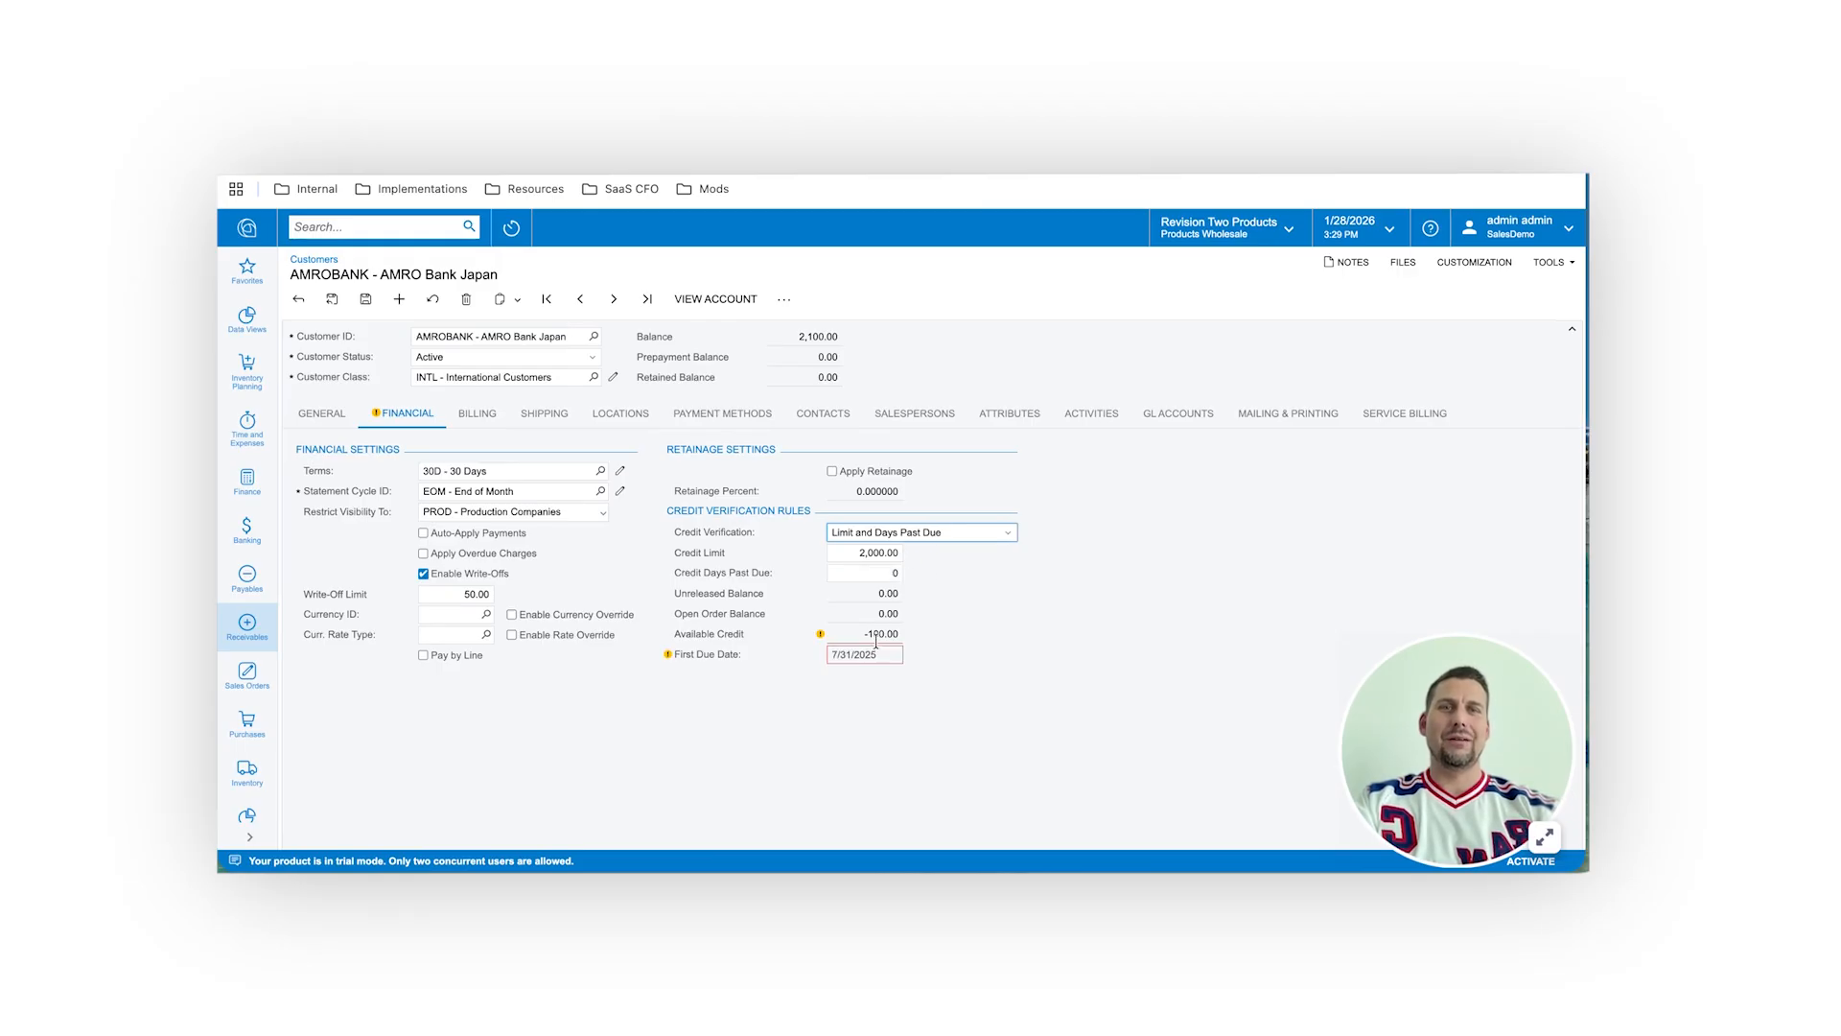
mouse_move(875, 642)
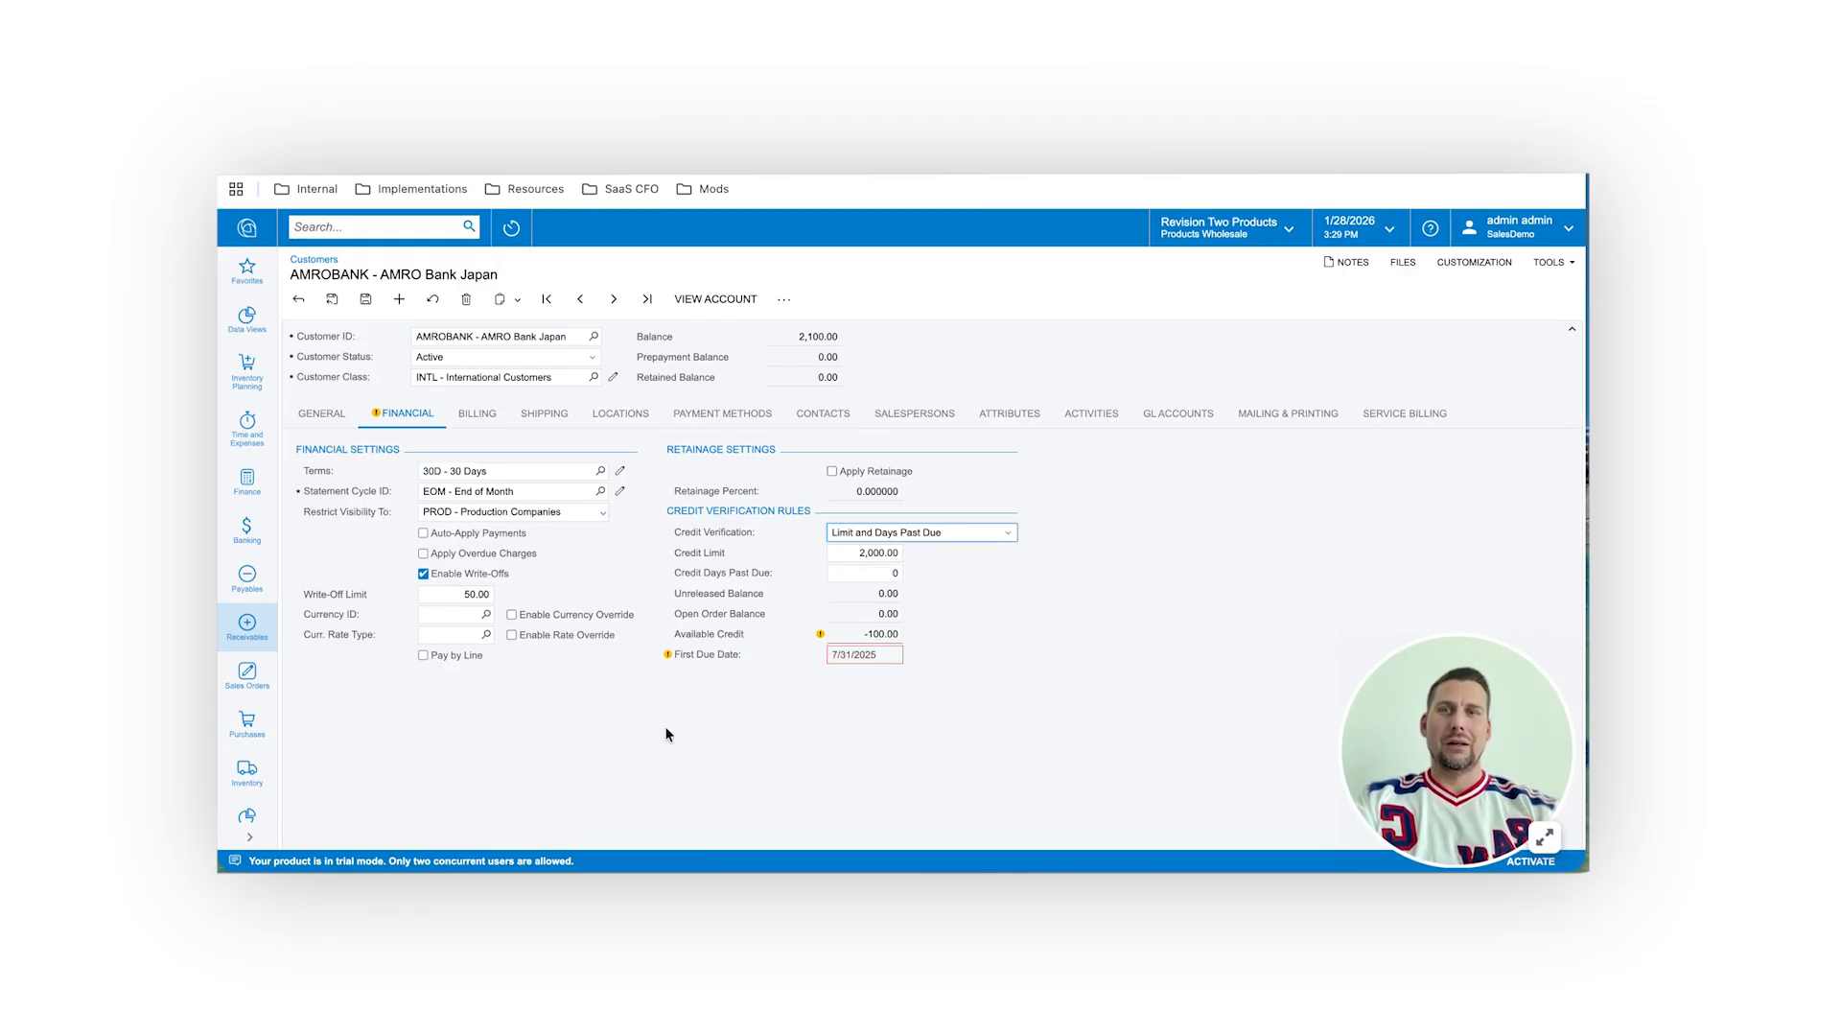